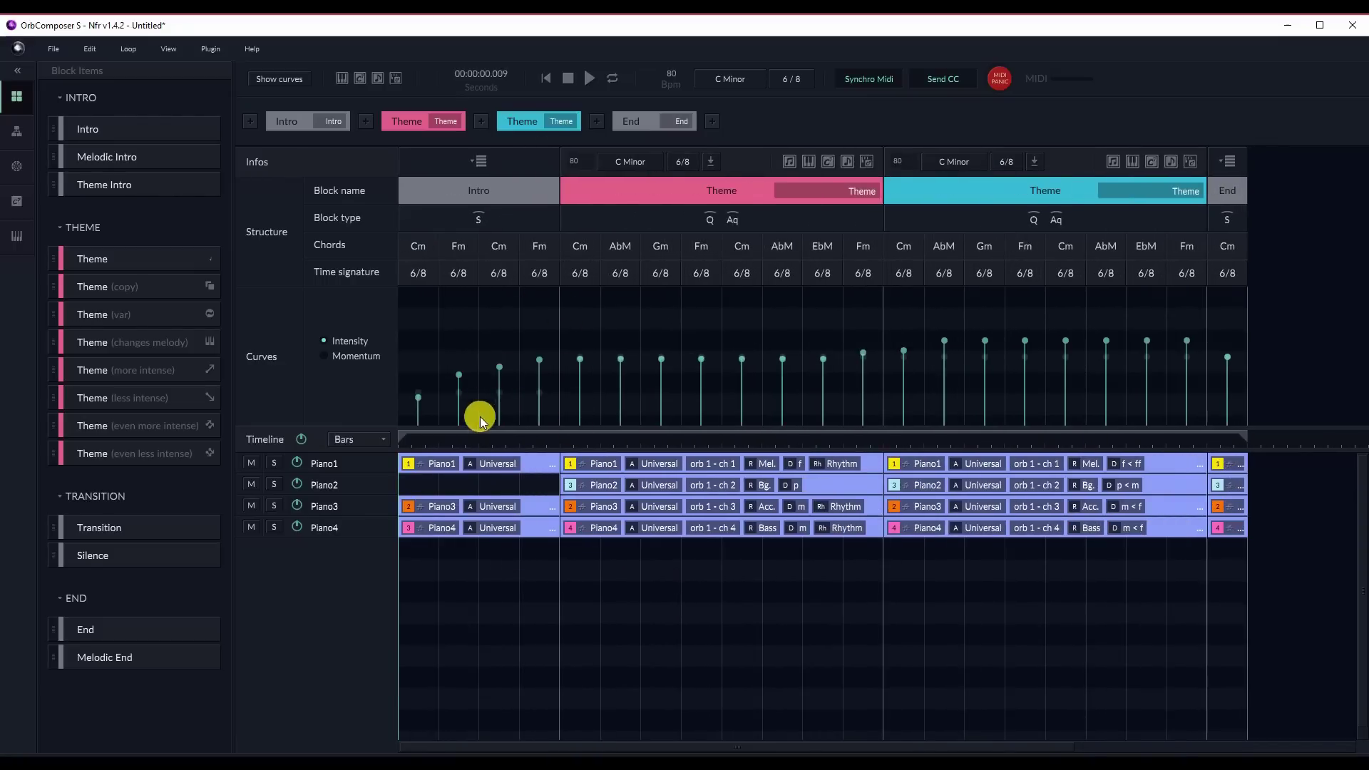
# Move the playback position about 15 seconds in and zoom out to see the whole song
pyautogui.moveTo(494, 439); pyautogui.dragTo(786, 455)
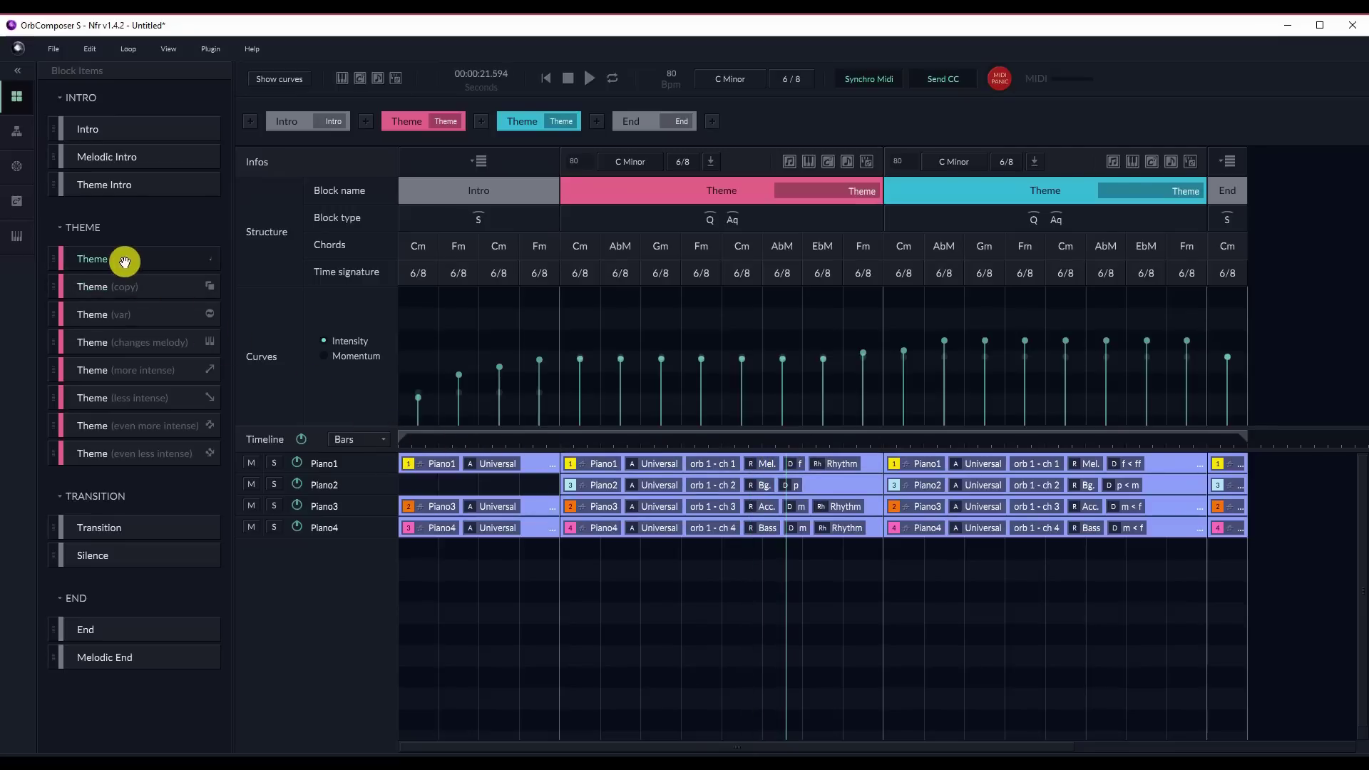
pyautogui.click(169, 49)
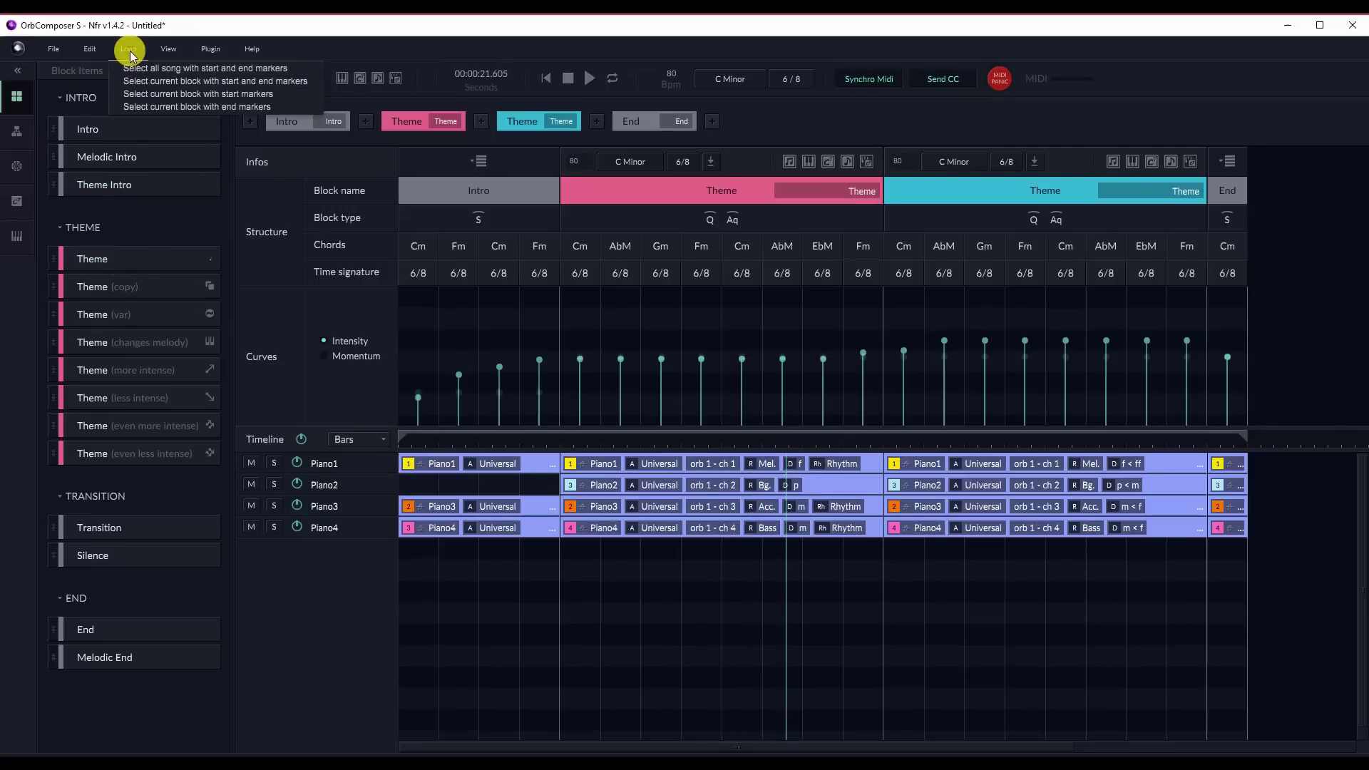
pyautogui.press('Escape')
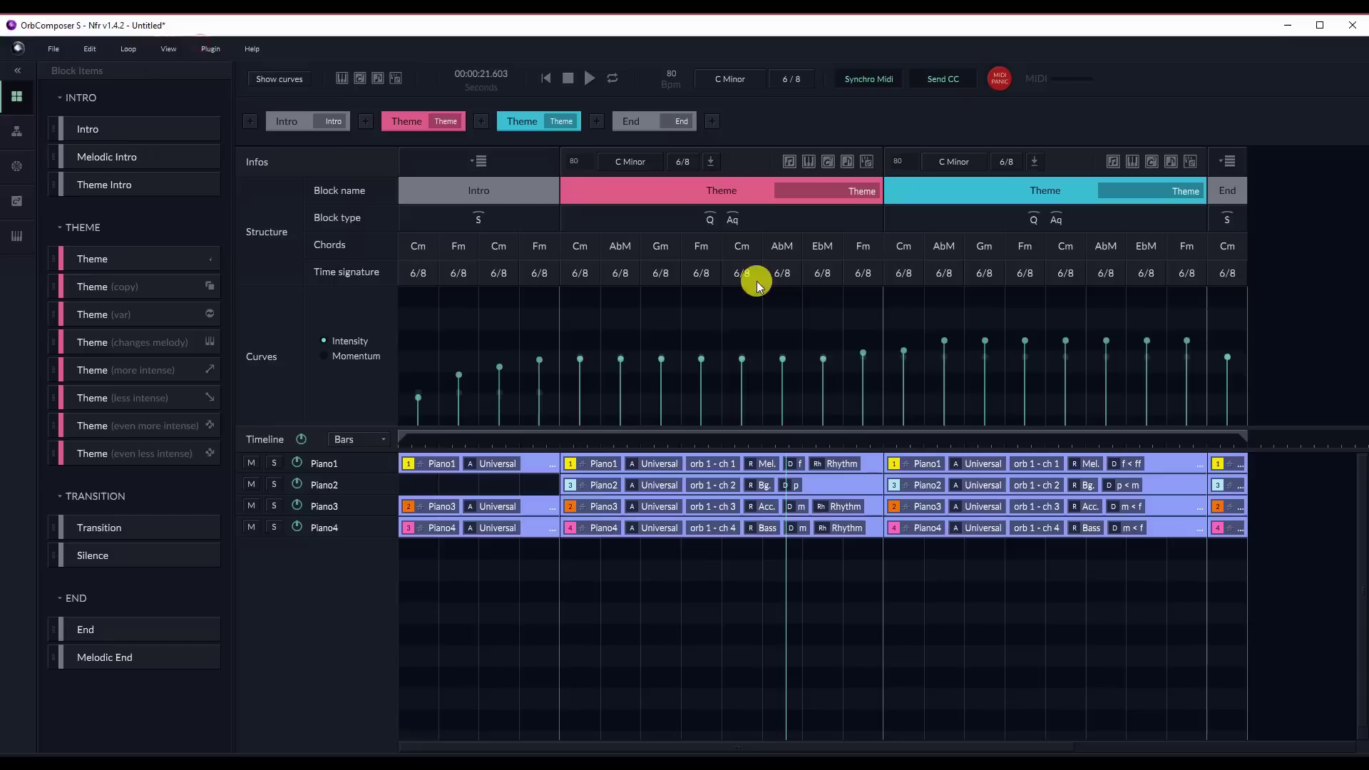
pyautogui.hotkey('ctrl', '-')
pyautogui.hotkey('ctrl', '-')
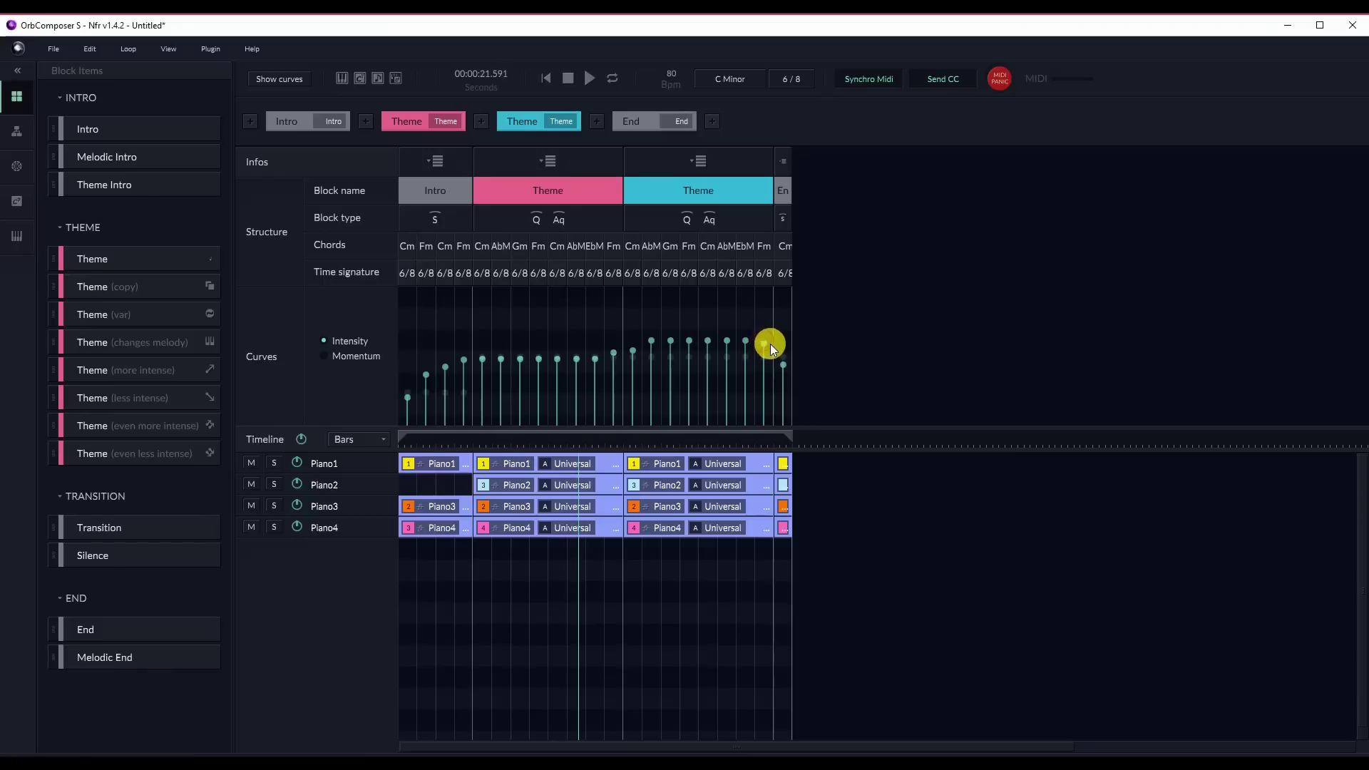
# Lower the second Theme's last intensity point, then add a Piano2 part to the Intro
pyautogui.moveTo(770, 344); pyautogui.dragTo(760, 350)
pyautogui.scroll(3, 445, 509)
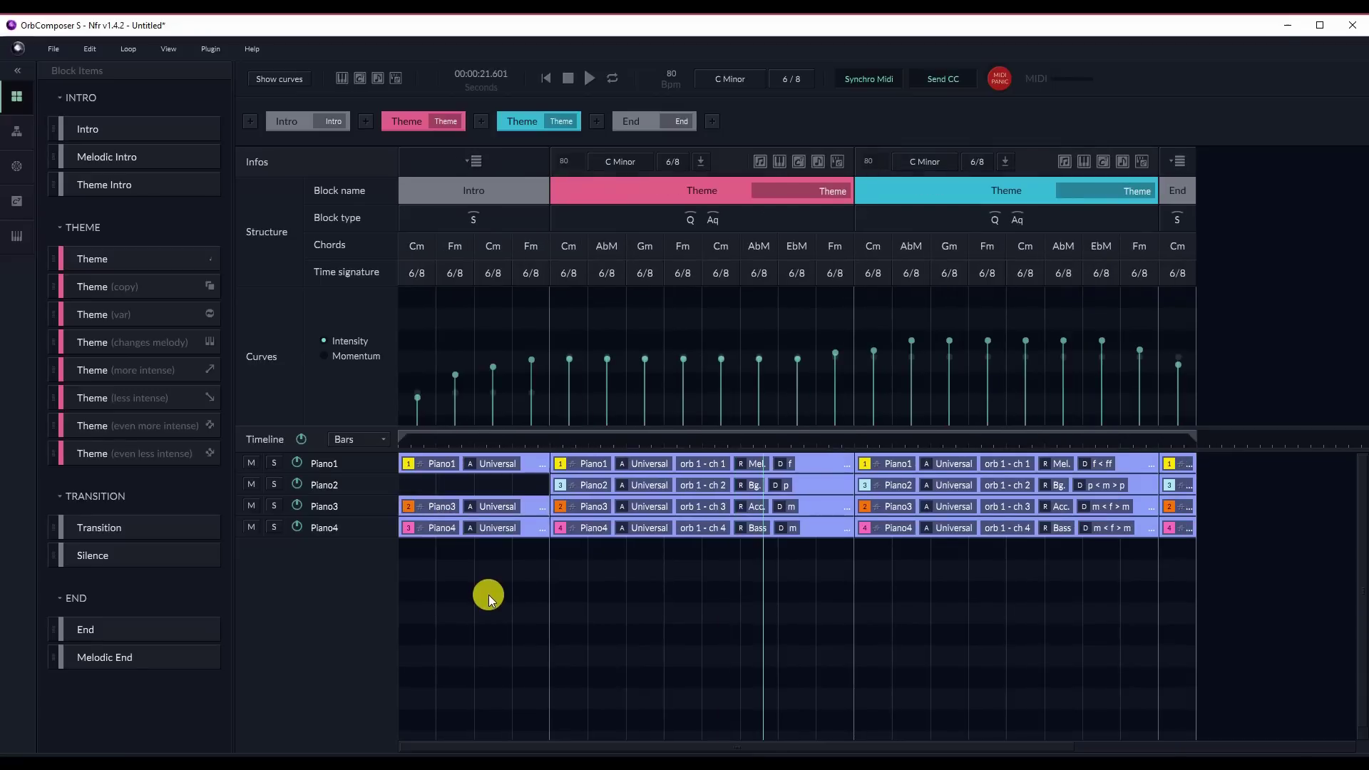
pyautogui.click(442, 489)
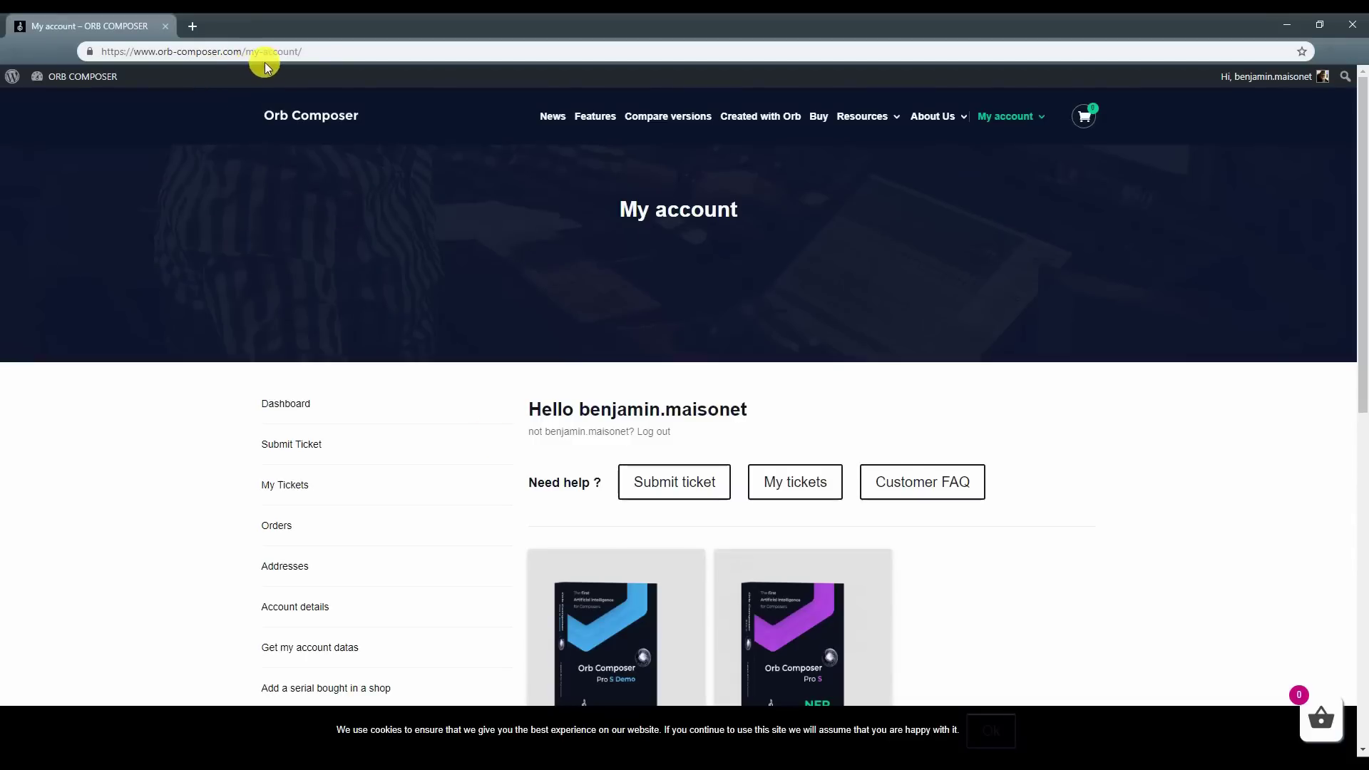
# Scroll the My account page down to the Orb Composer DEMO and NFR download cards
pyautogui.click(285, 52)
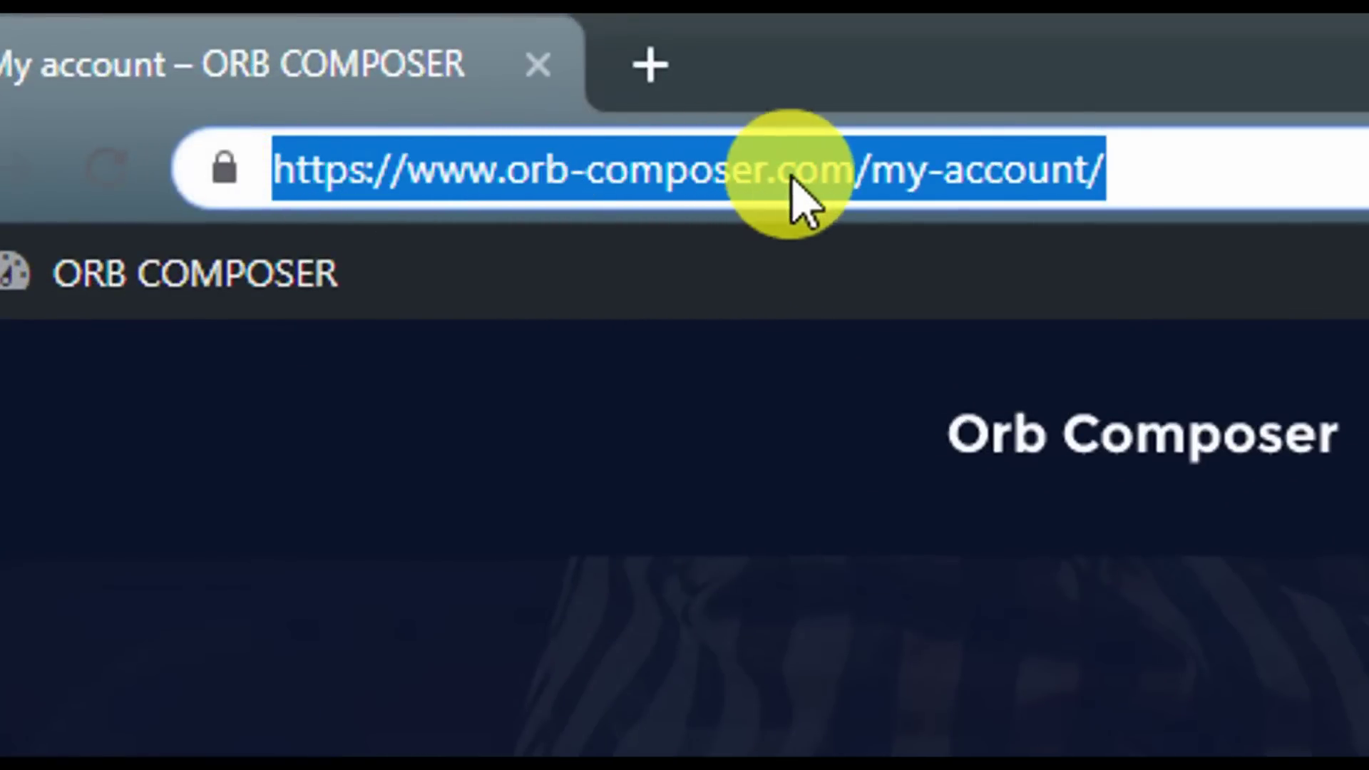
pyautogui.click(827, 178)
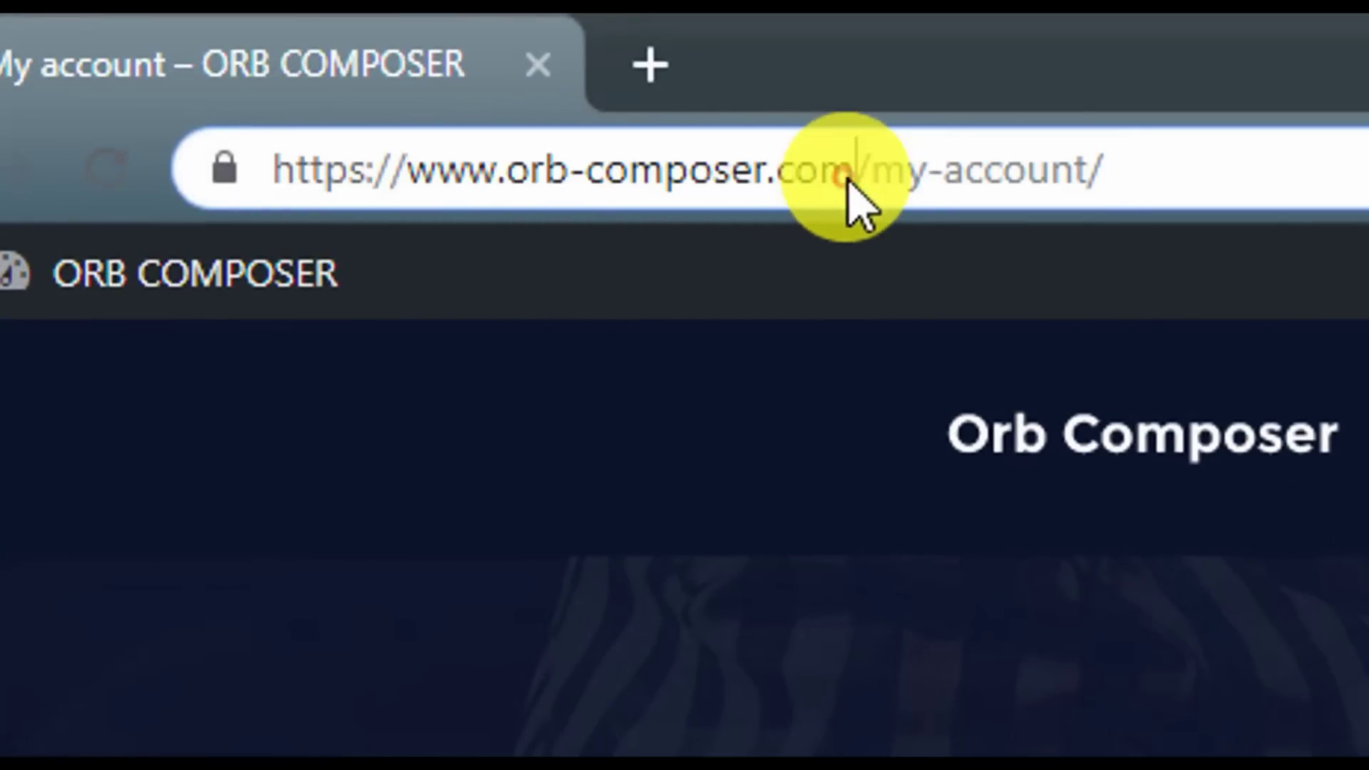
pyautogui.click(1107, 169)
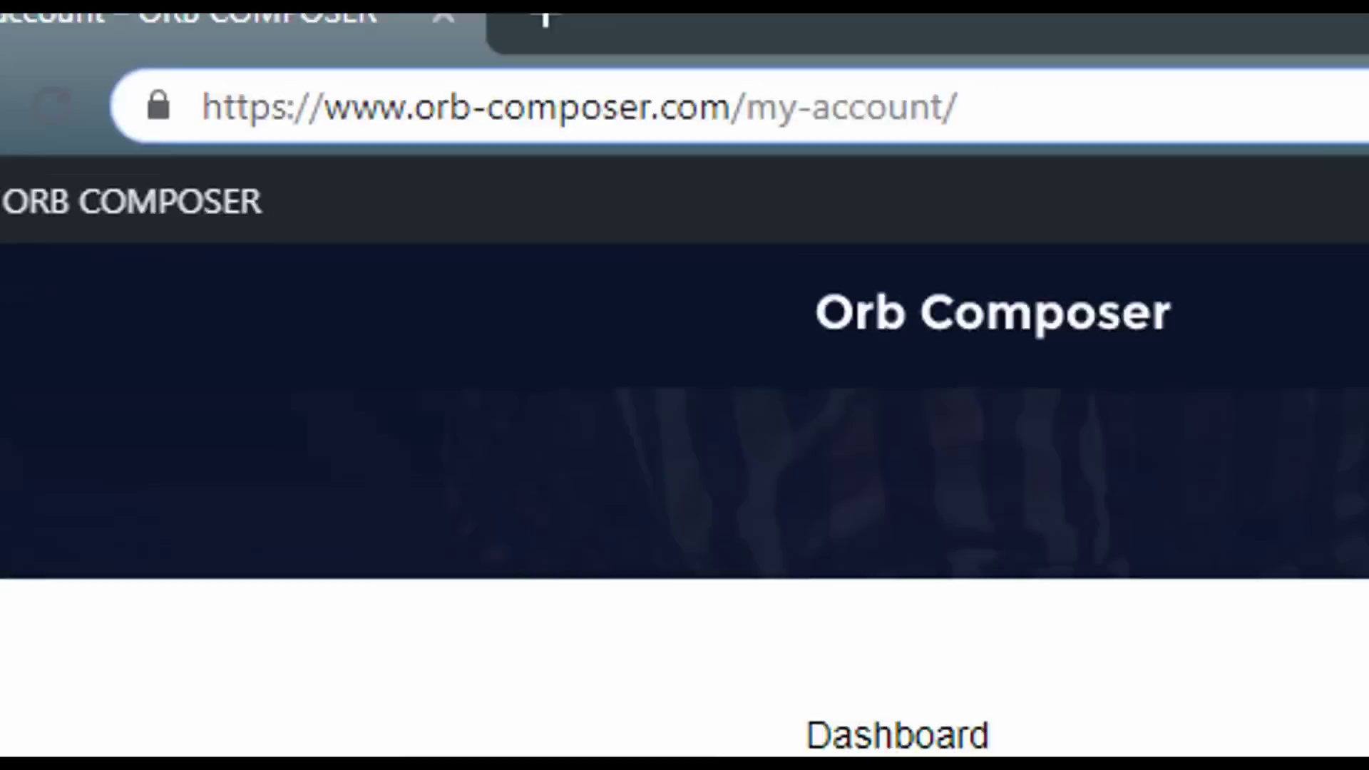
pyautogui.scroll(-10, 684, 385)
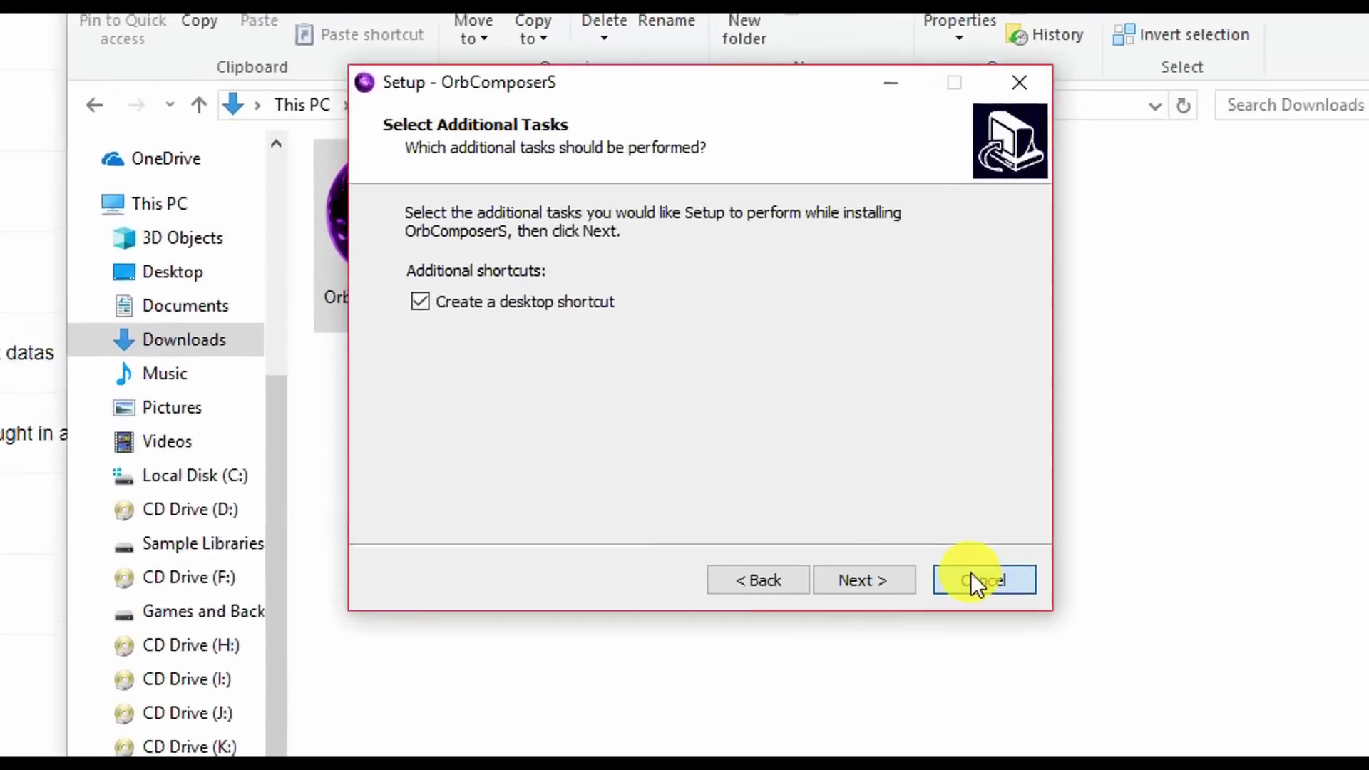
# Cancel the OrbComposerS installation and confirm exiting Setup
pyautogui.click(971, 580)
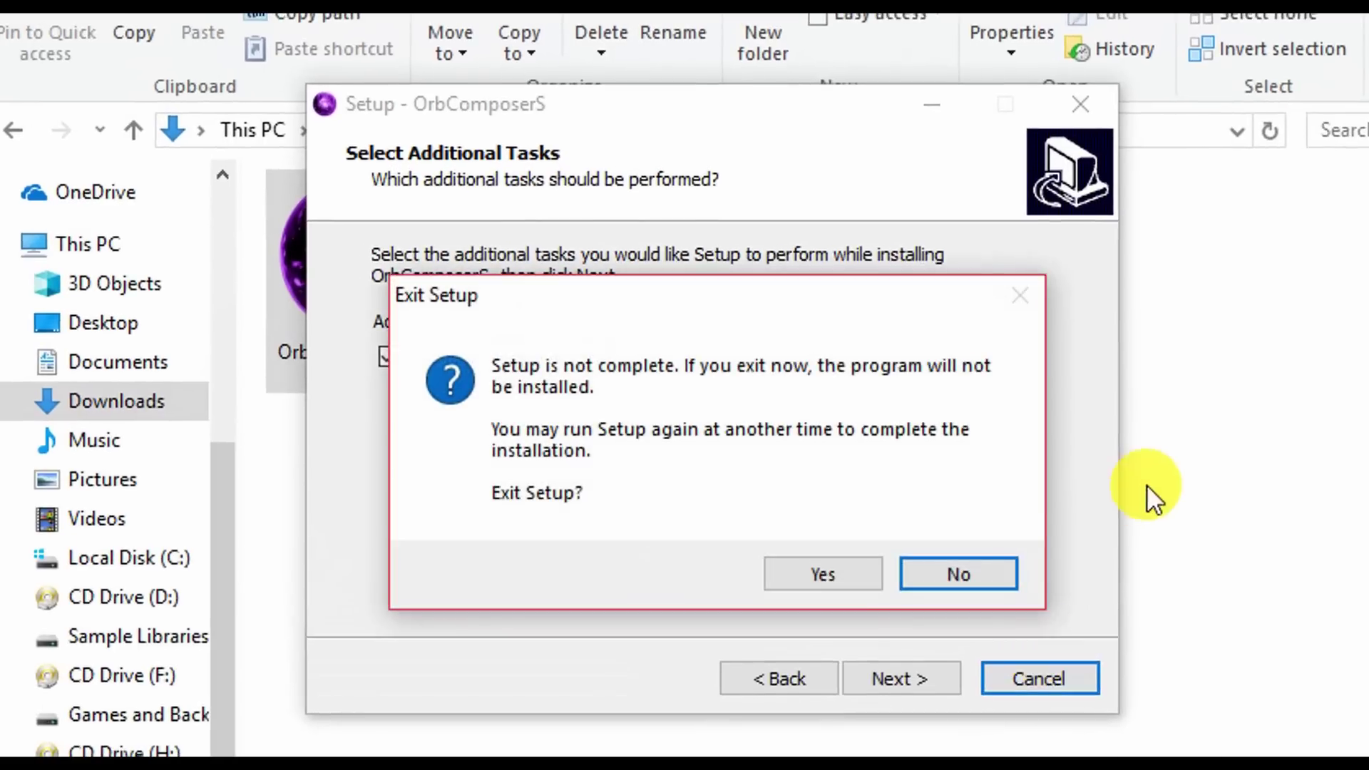
pyautogui.click(829, 563)
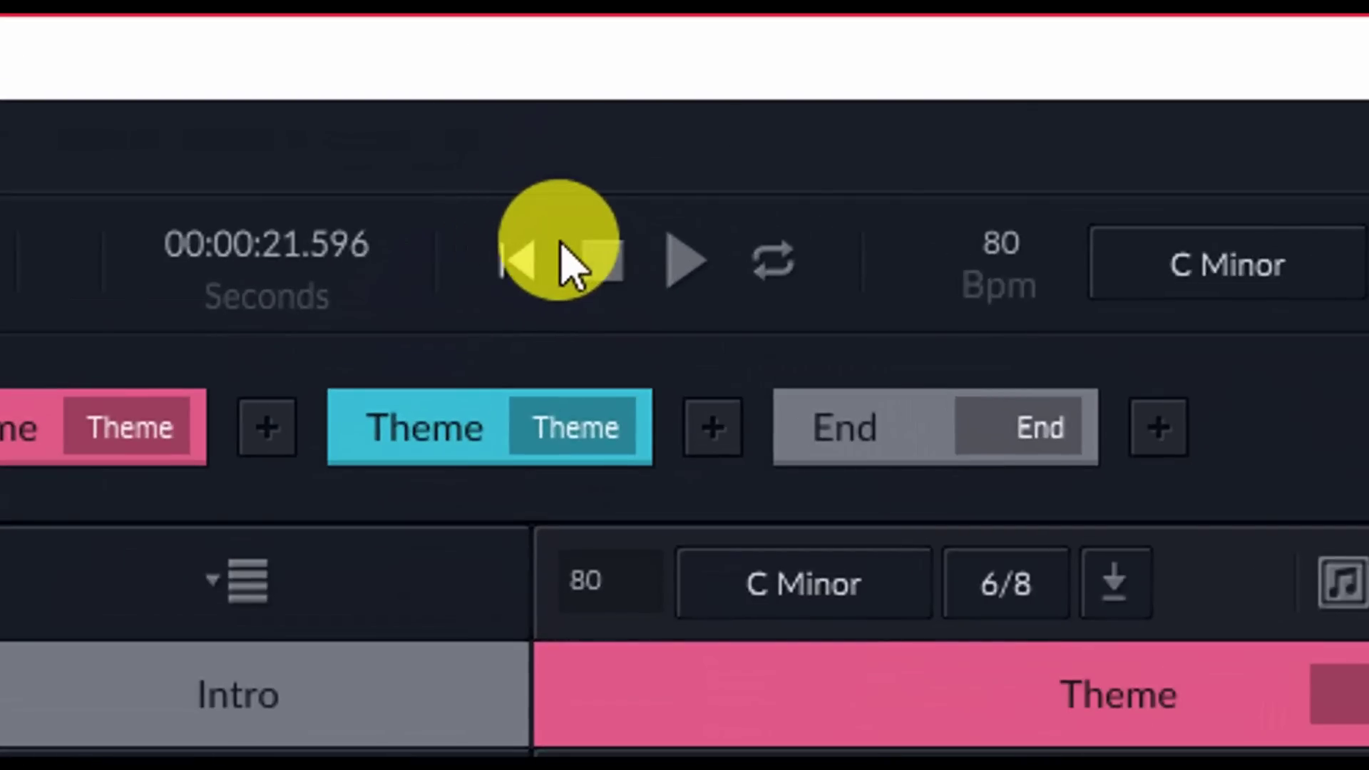
# Stop playback and rewind the song position to 00:00:00.000
pyautogui.click(571, 122)
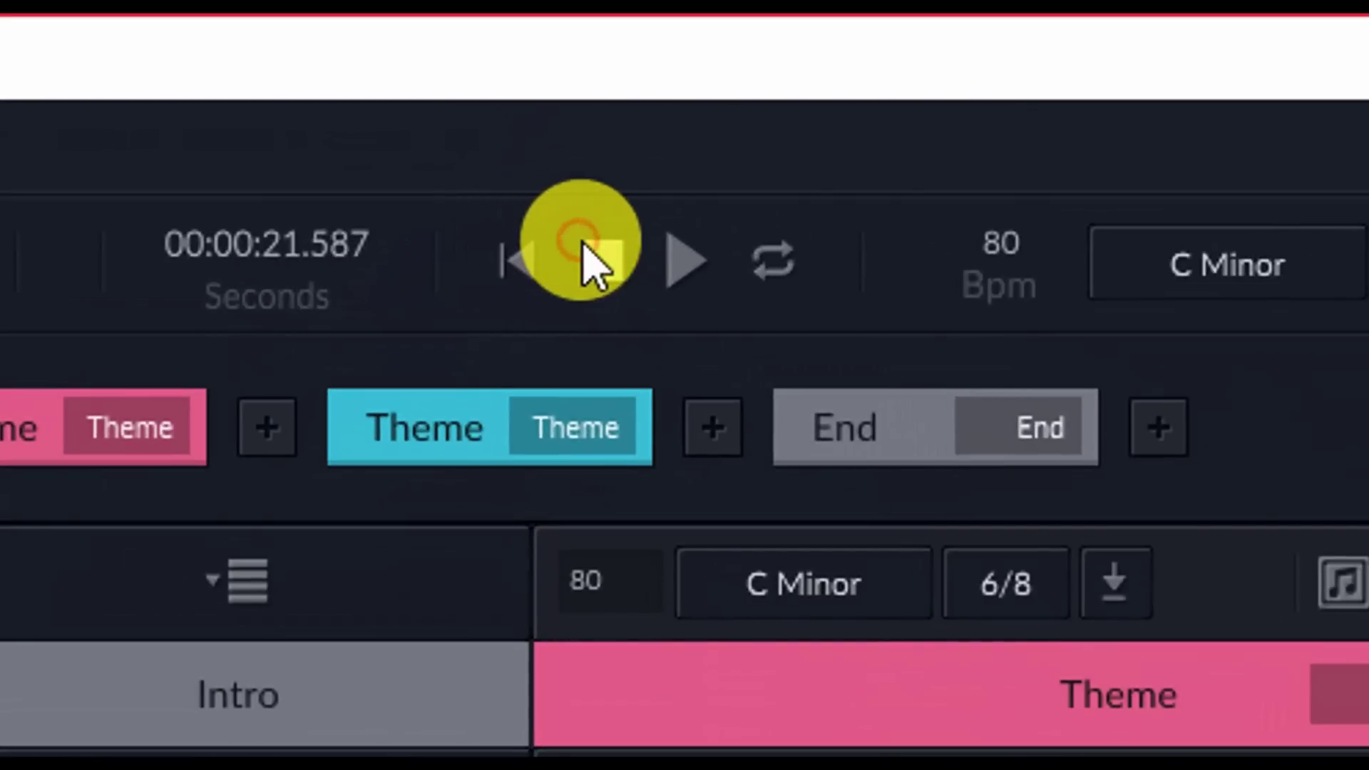
pyautogui.click(525, 246)
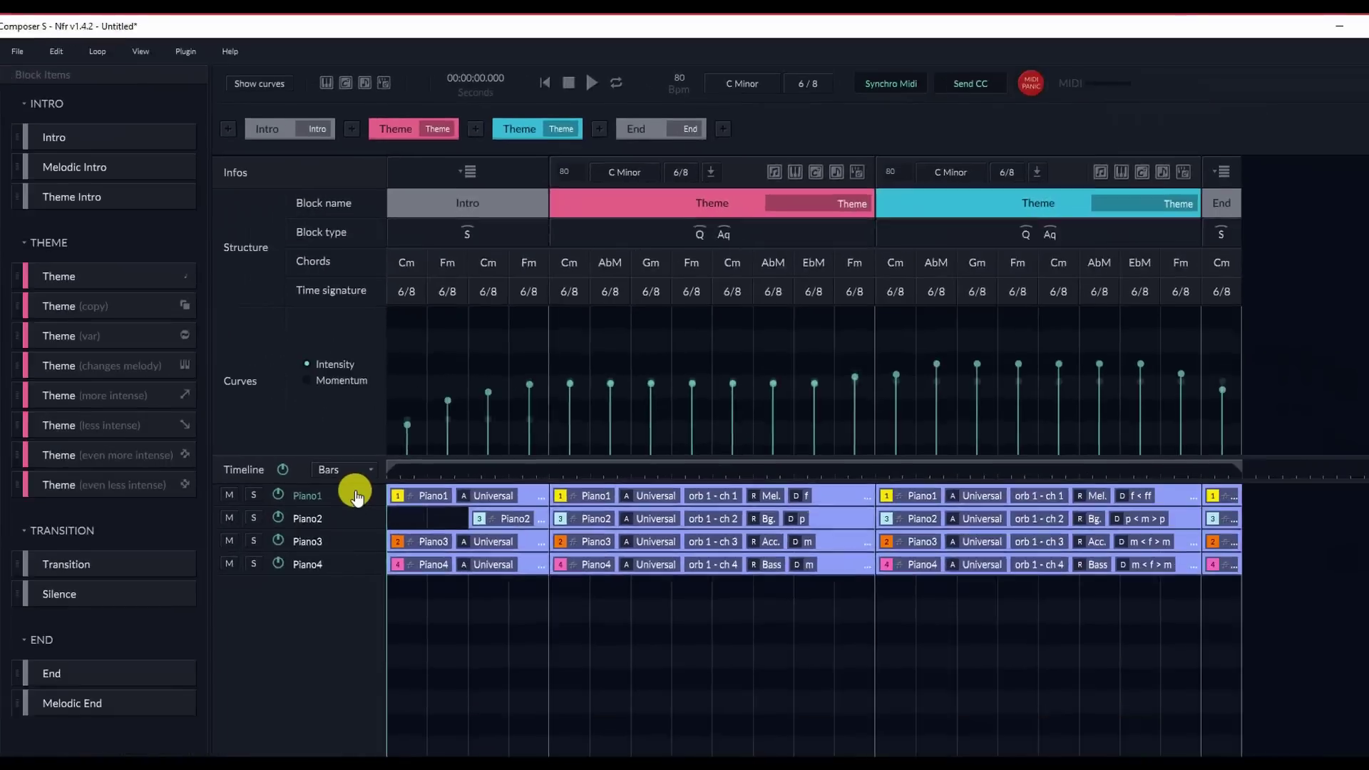
pyautogui.click(368, 463)
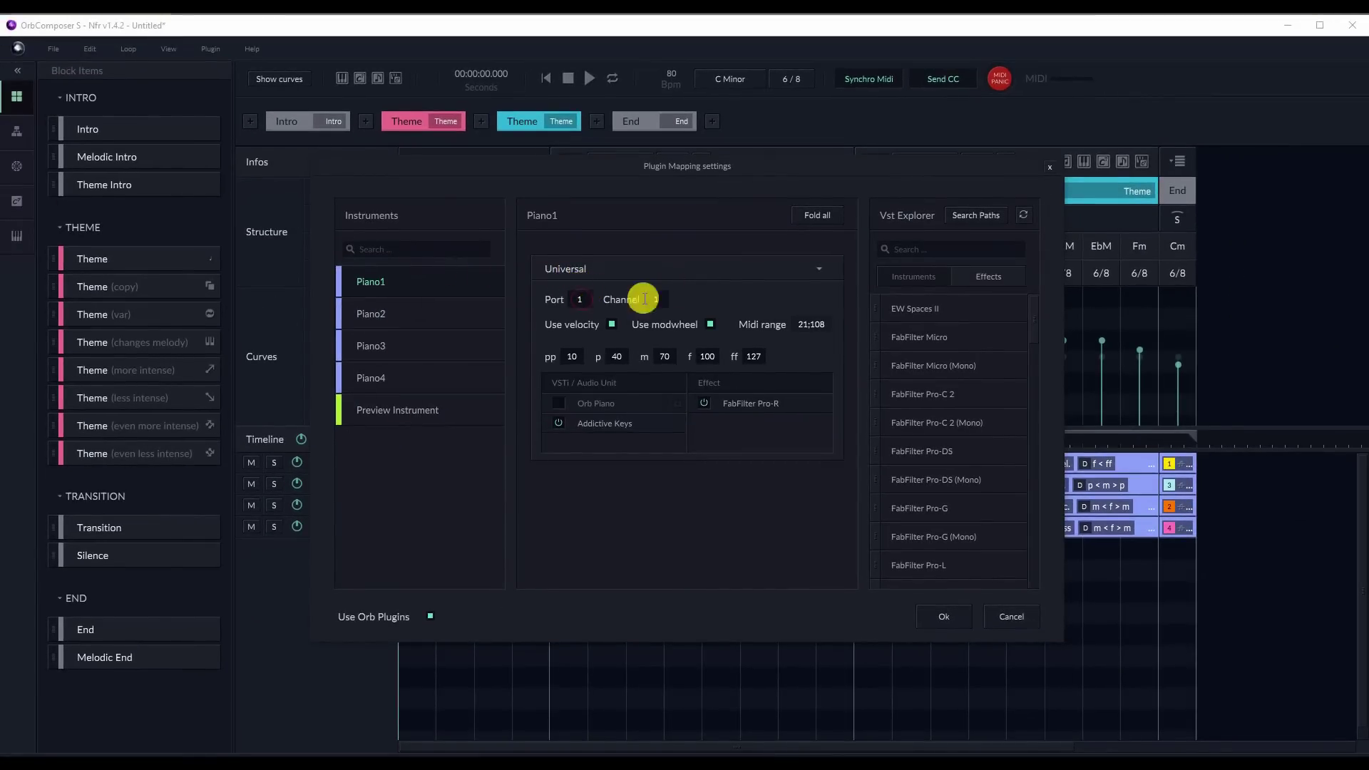
pyautogui.click(452, 311)
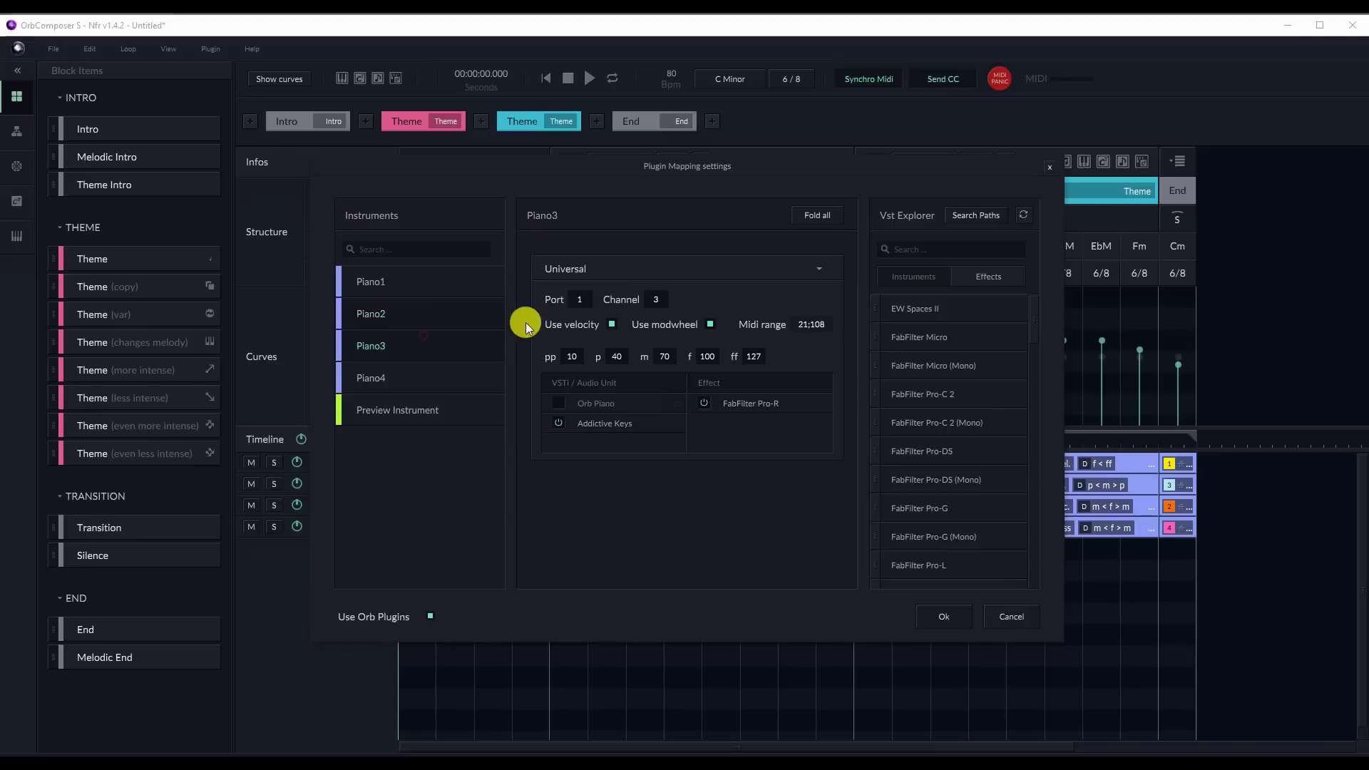
pyautogui.click(447, 358)
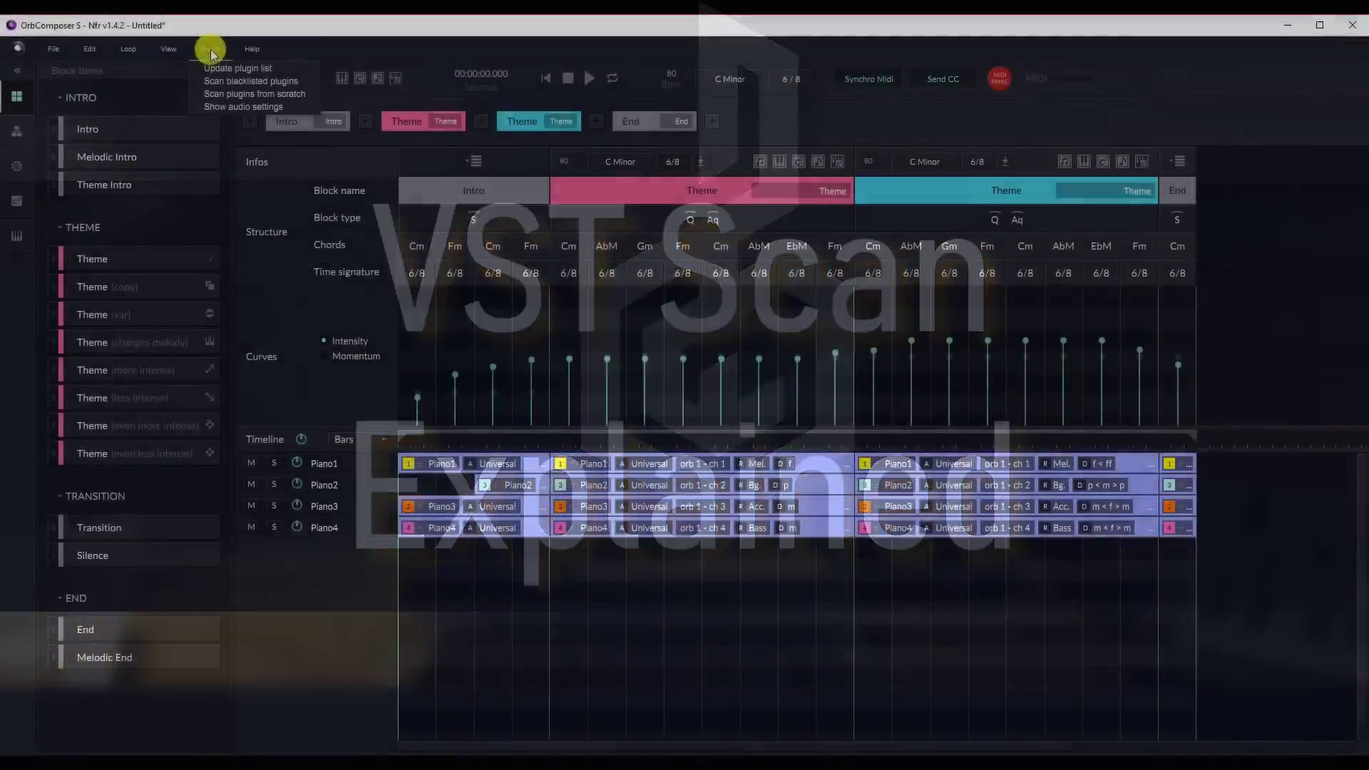
pyautogui.click(213, 49)
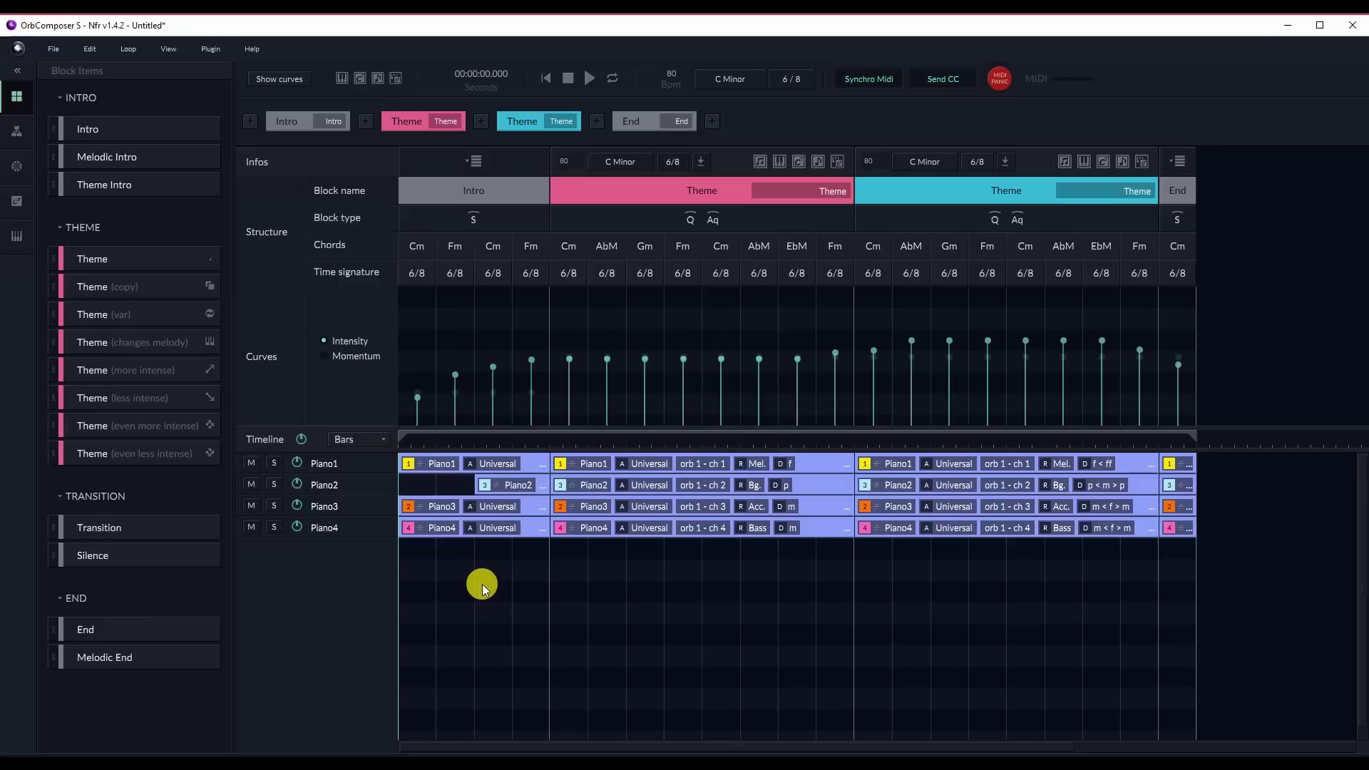
pyautogui.hotkey('ctrl', 'p')
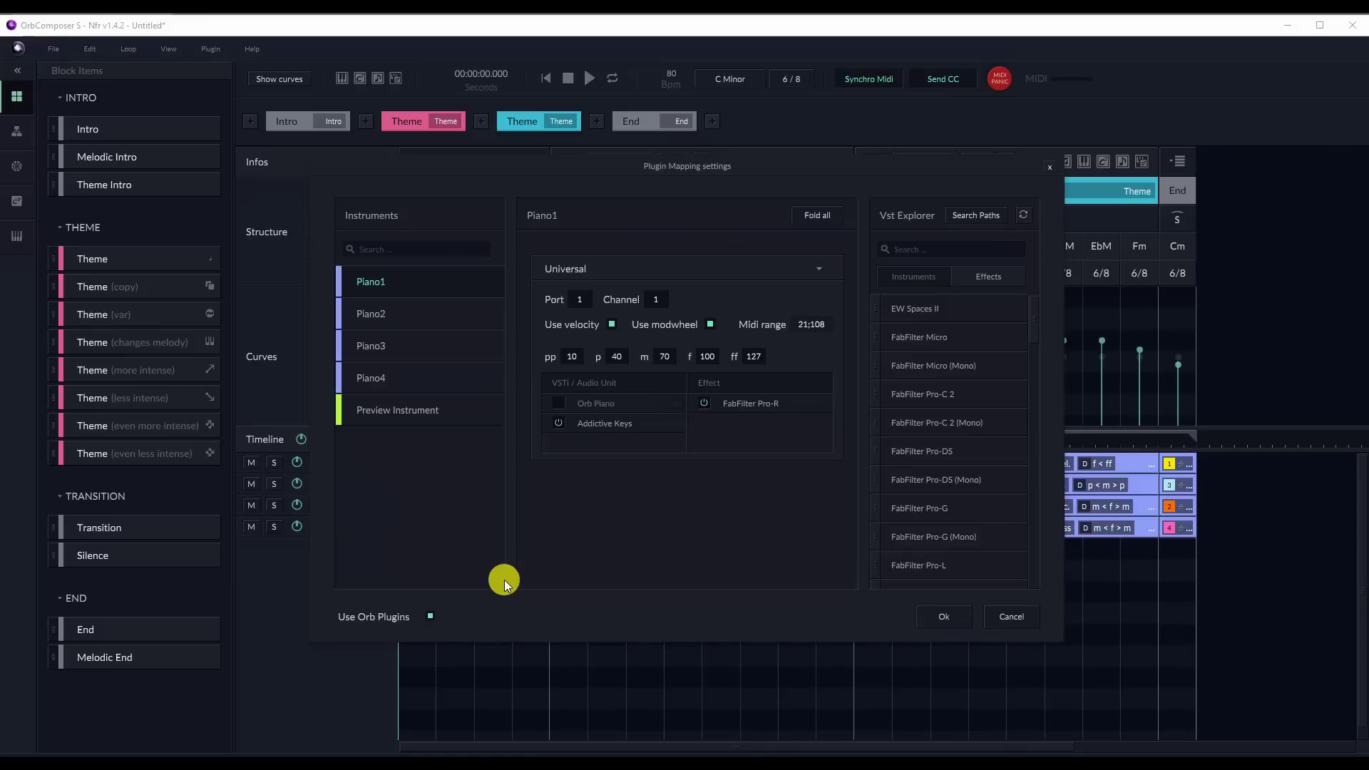
pyautogui.click(920, 614)
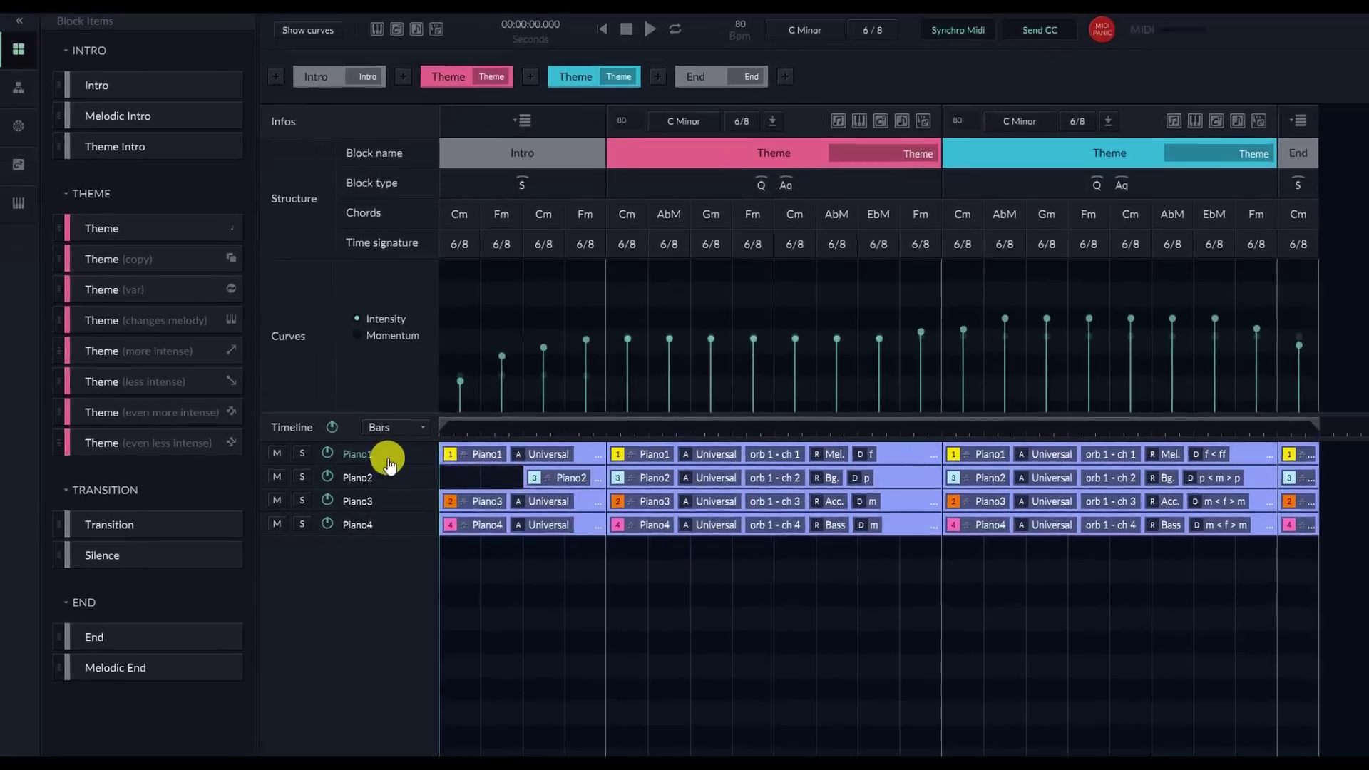
pyautogui.click(355, 464)
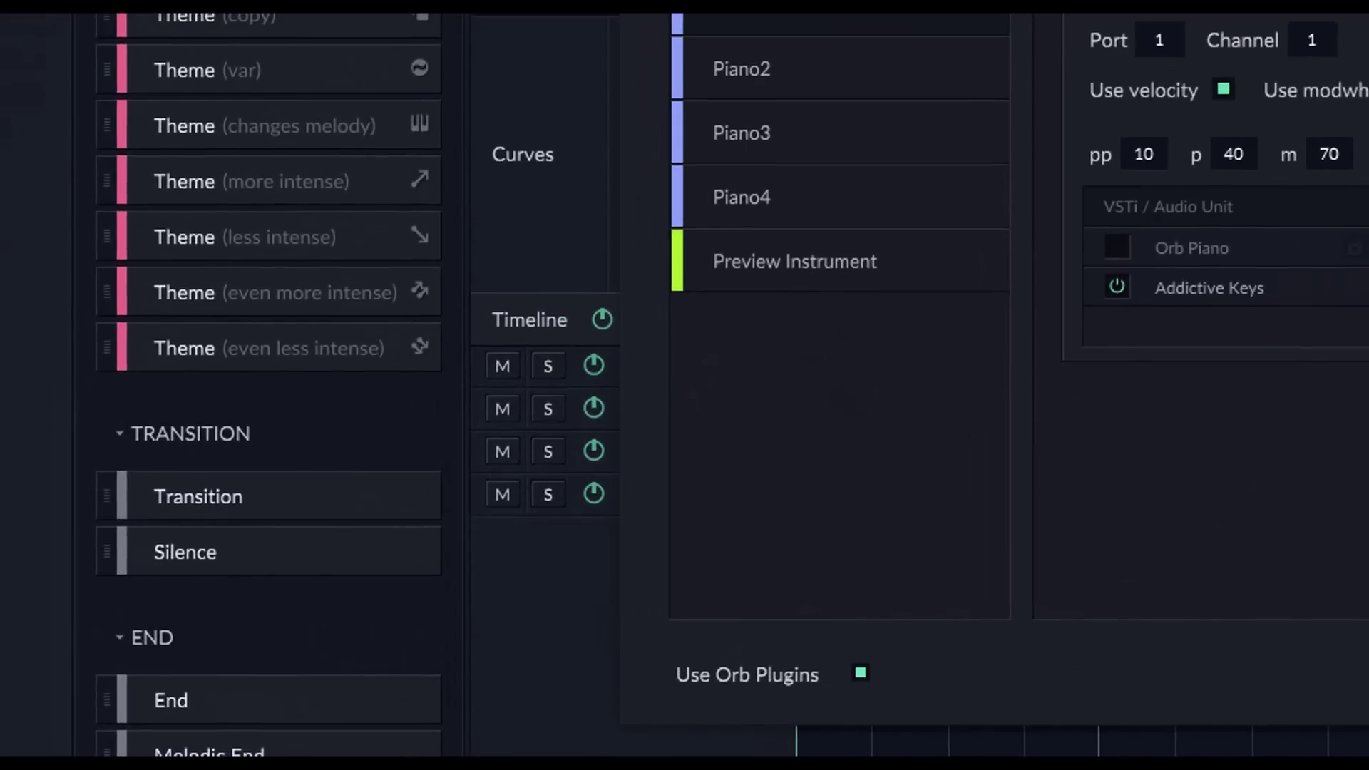
pyautogui.press('Escape')
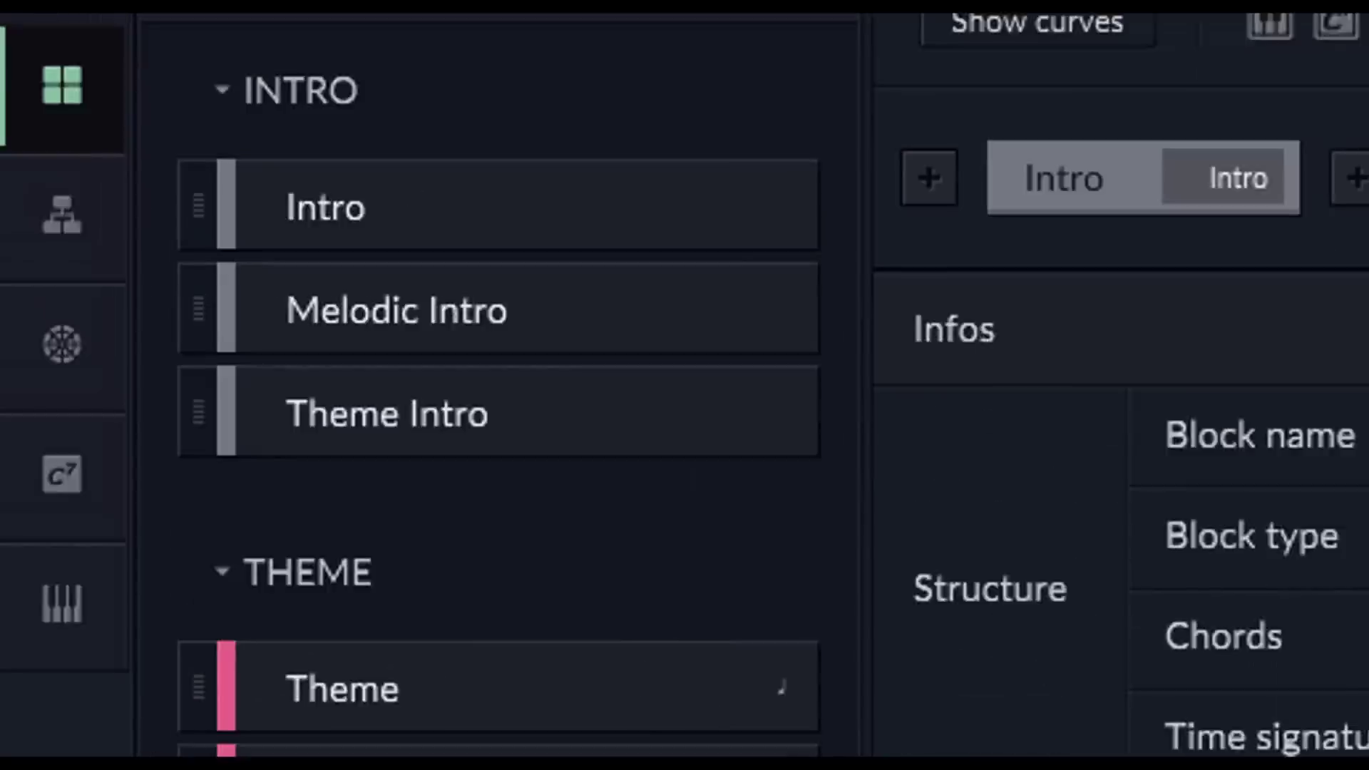
pyautogui.click(485, 227)
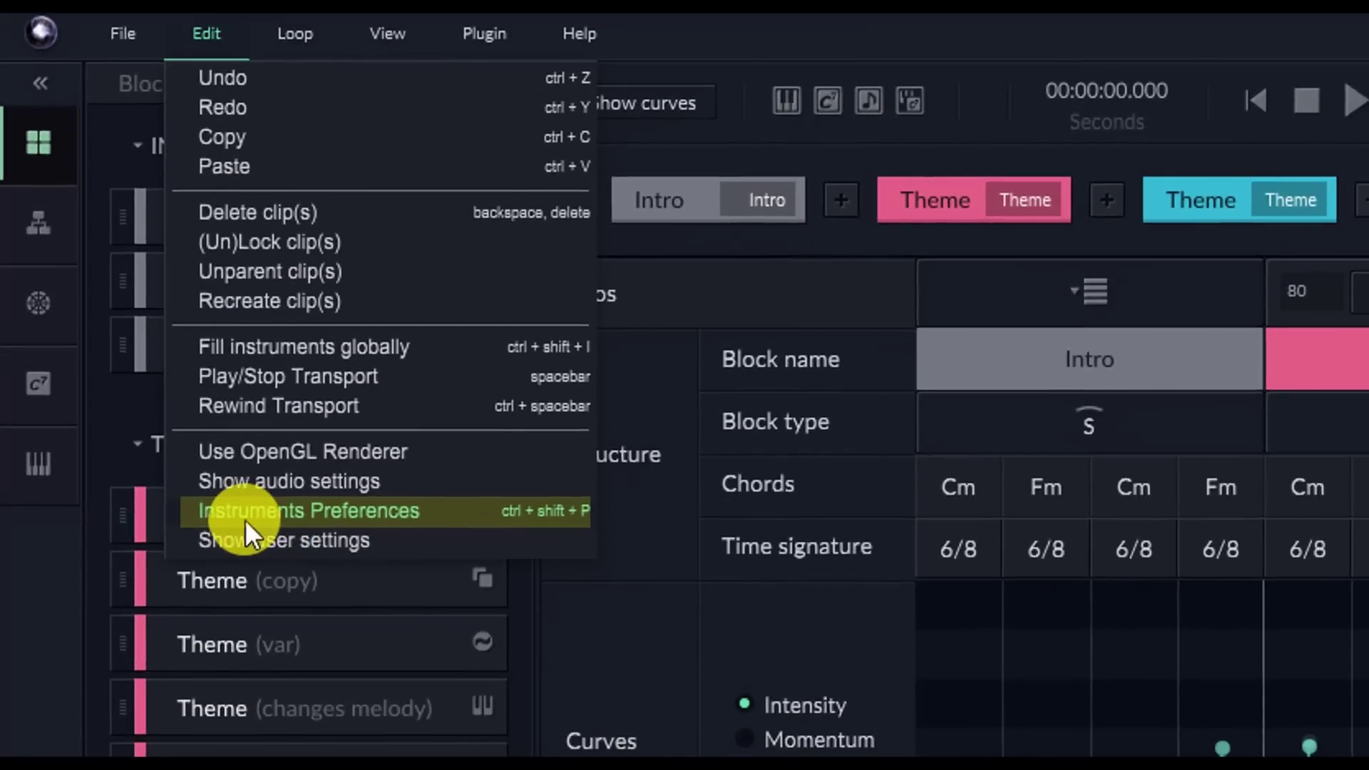
pyautogui.click(243, 519)
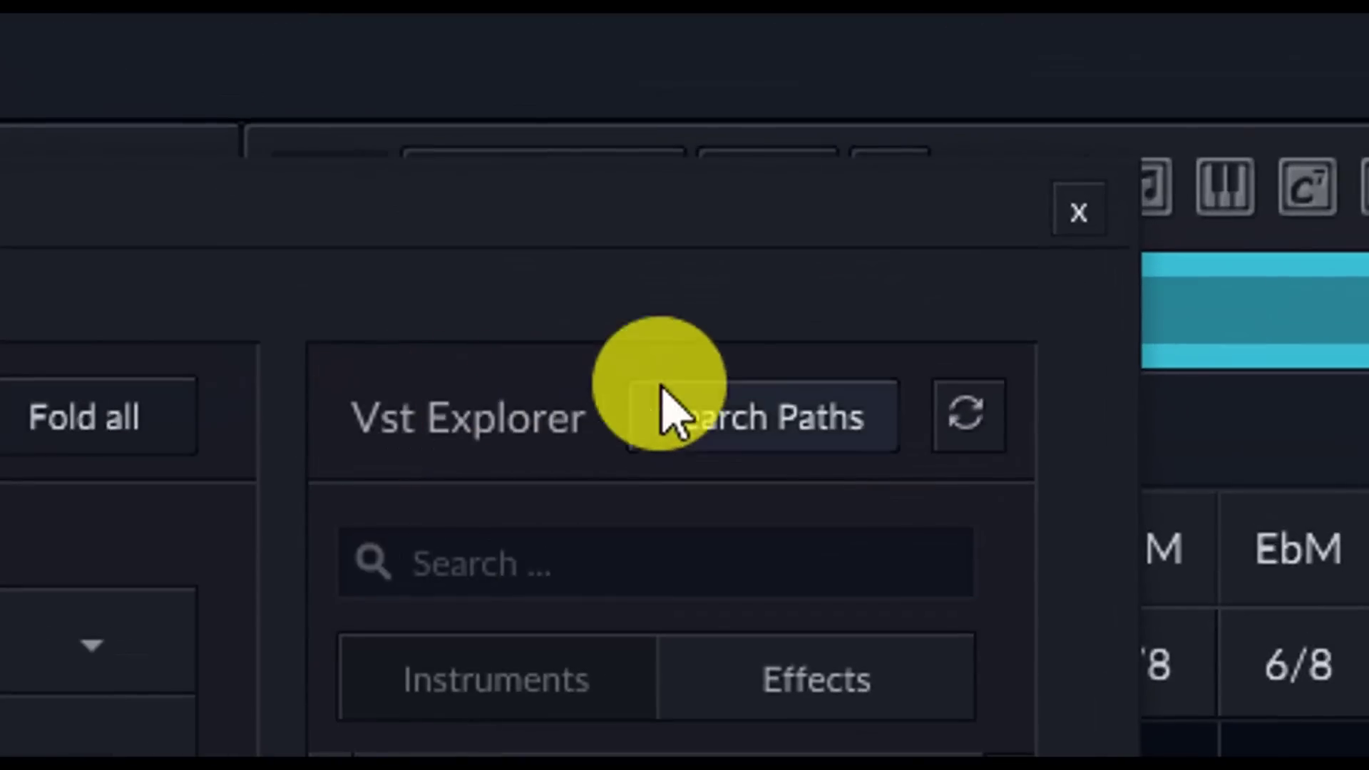
pyautogui.click(769, 416)
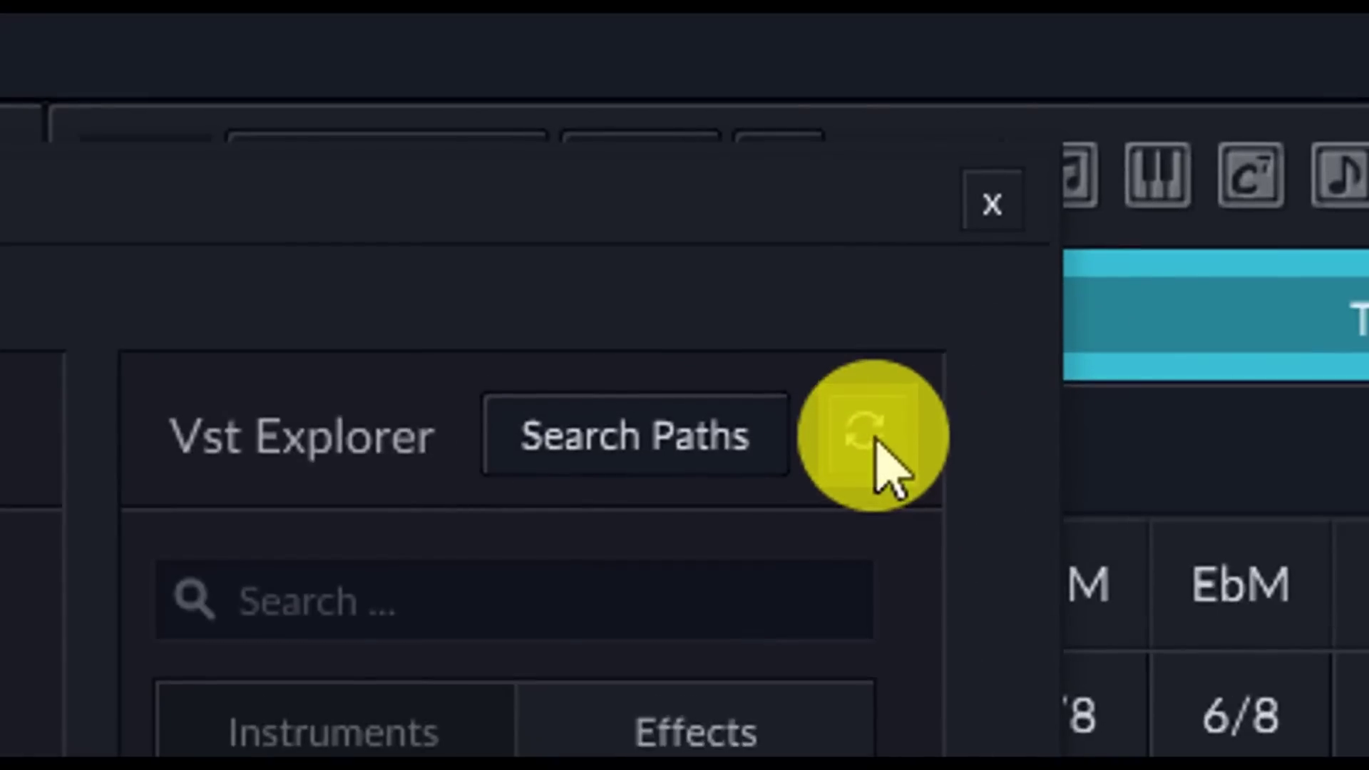
pyautogui.click(873, 438)
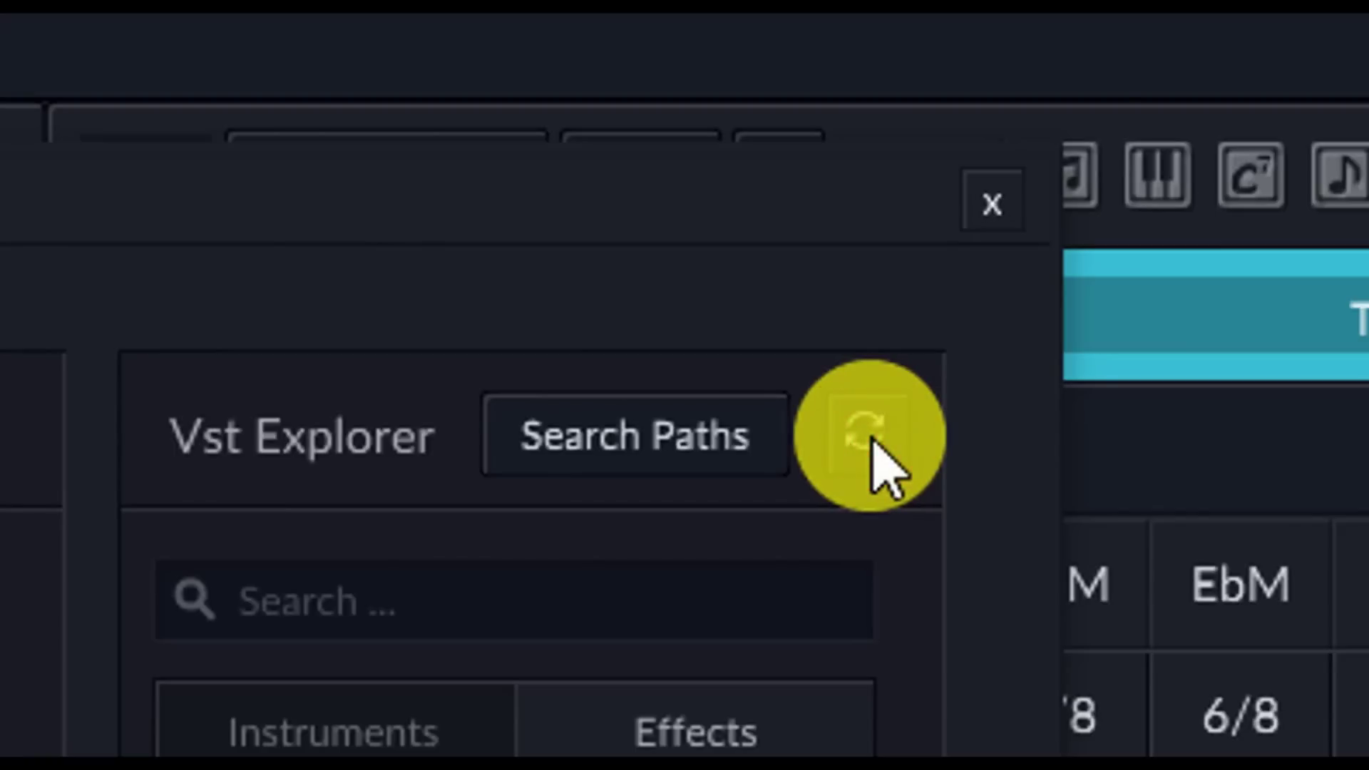
pyautogui.click(734, 576)
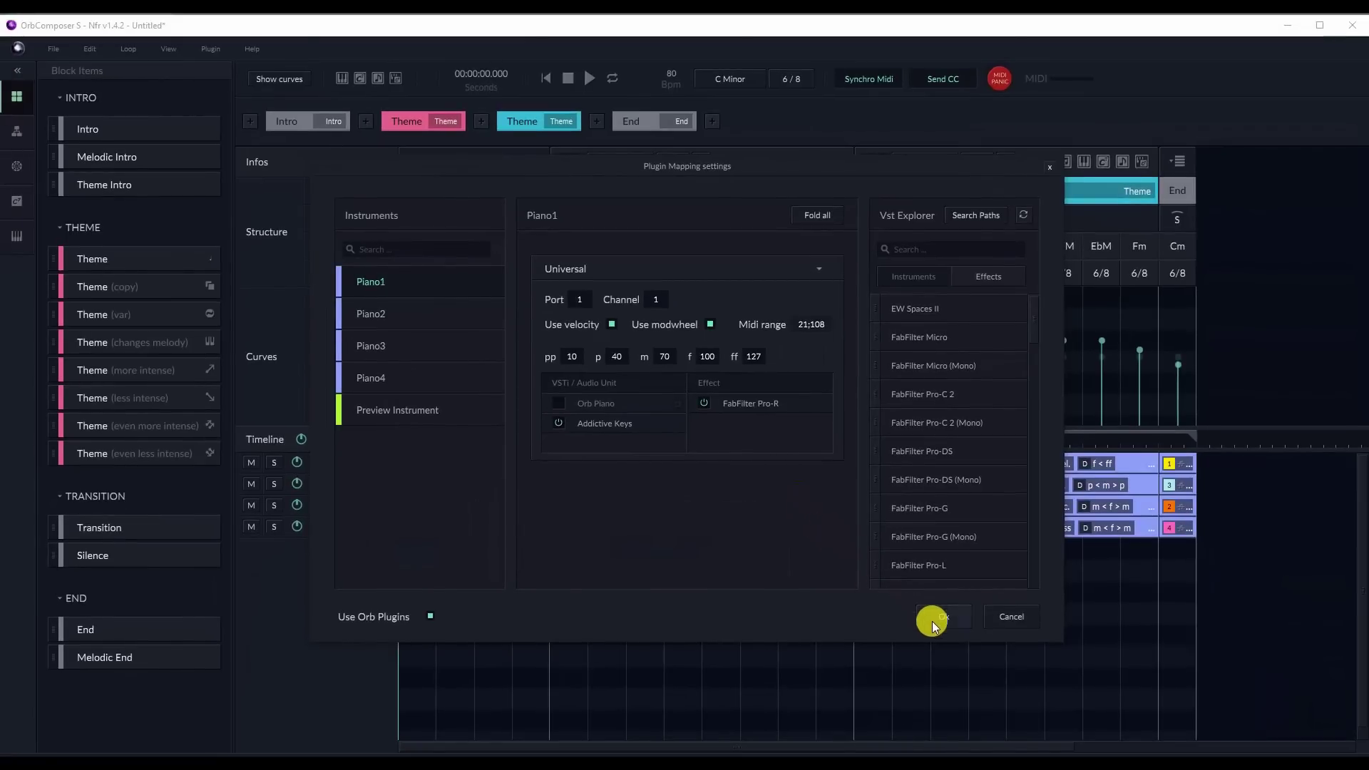
pyautogui.click(933, 619)
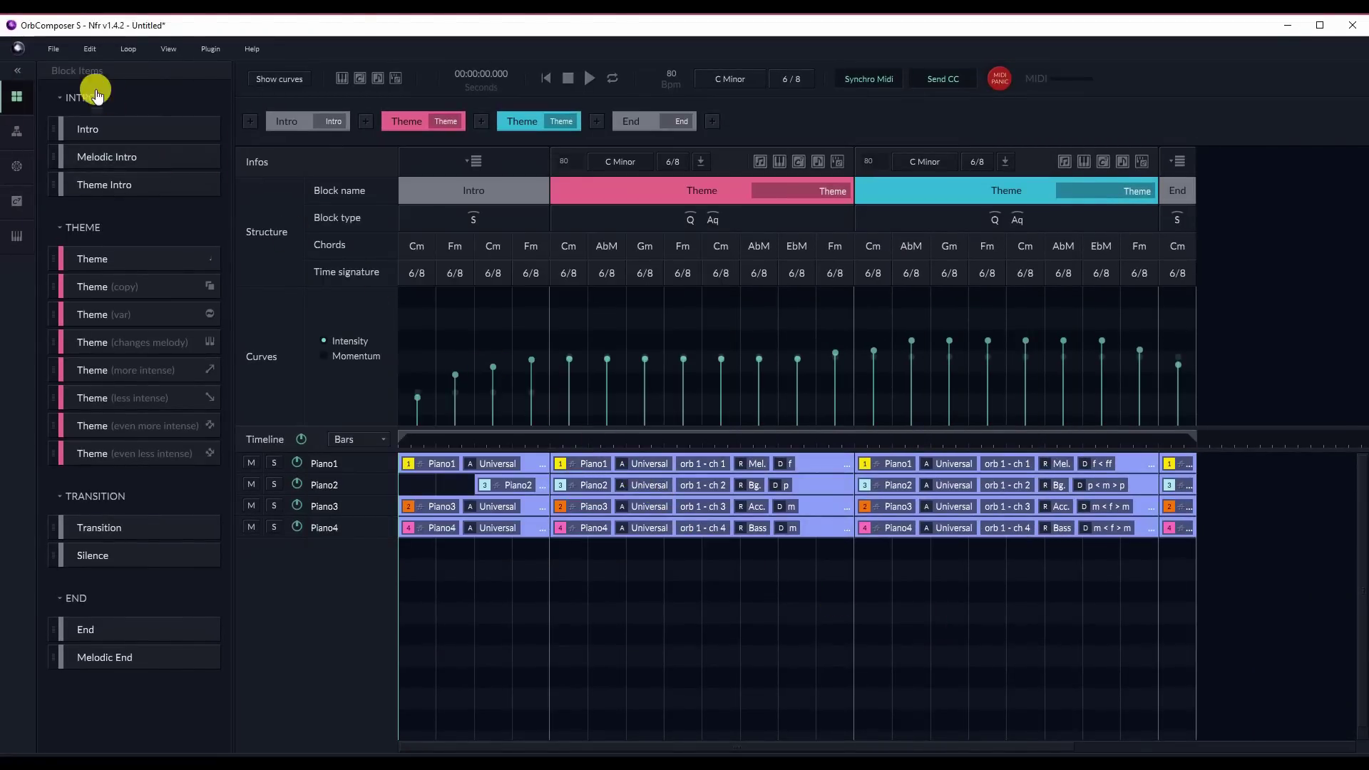
# Bring up the User Settings from the editing options and confirm them with Ok
pyautogui.click(88, 48)
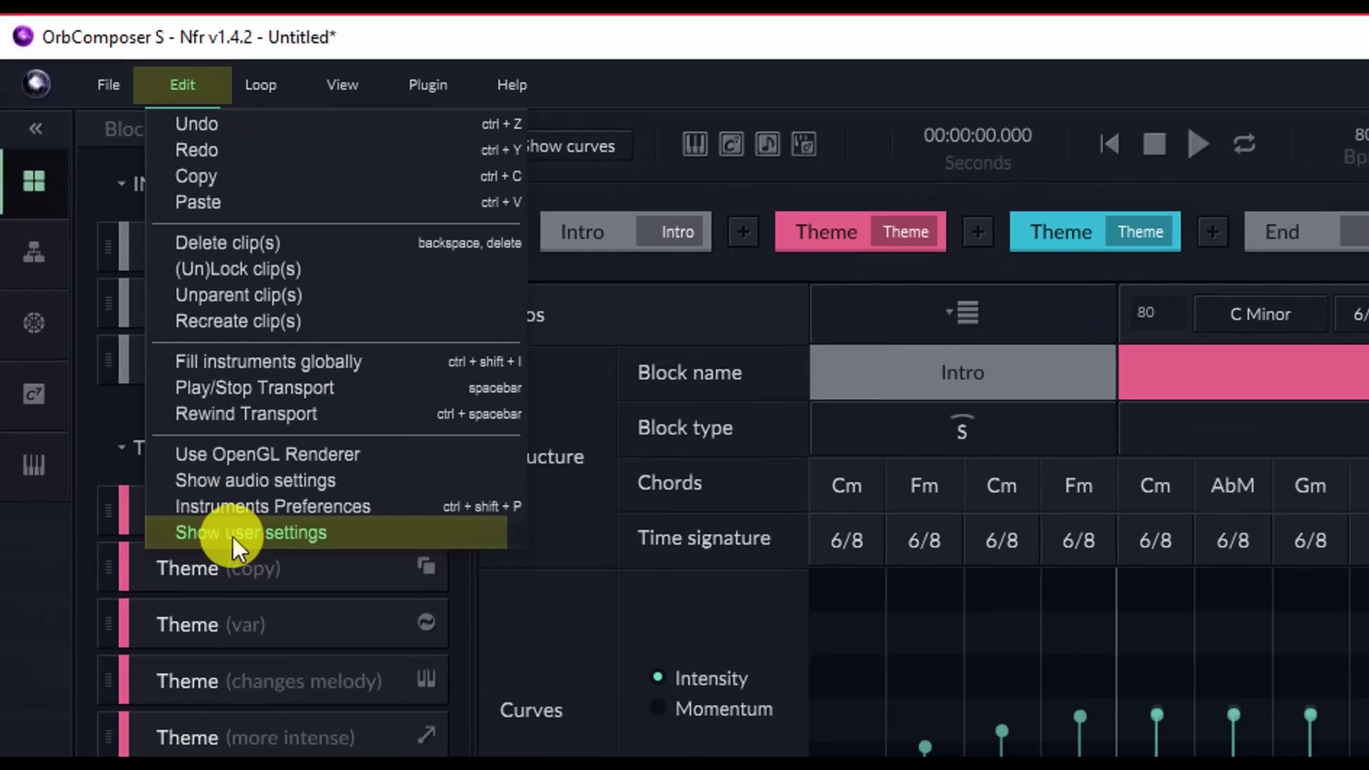
pyautogui.click(233, 537)
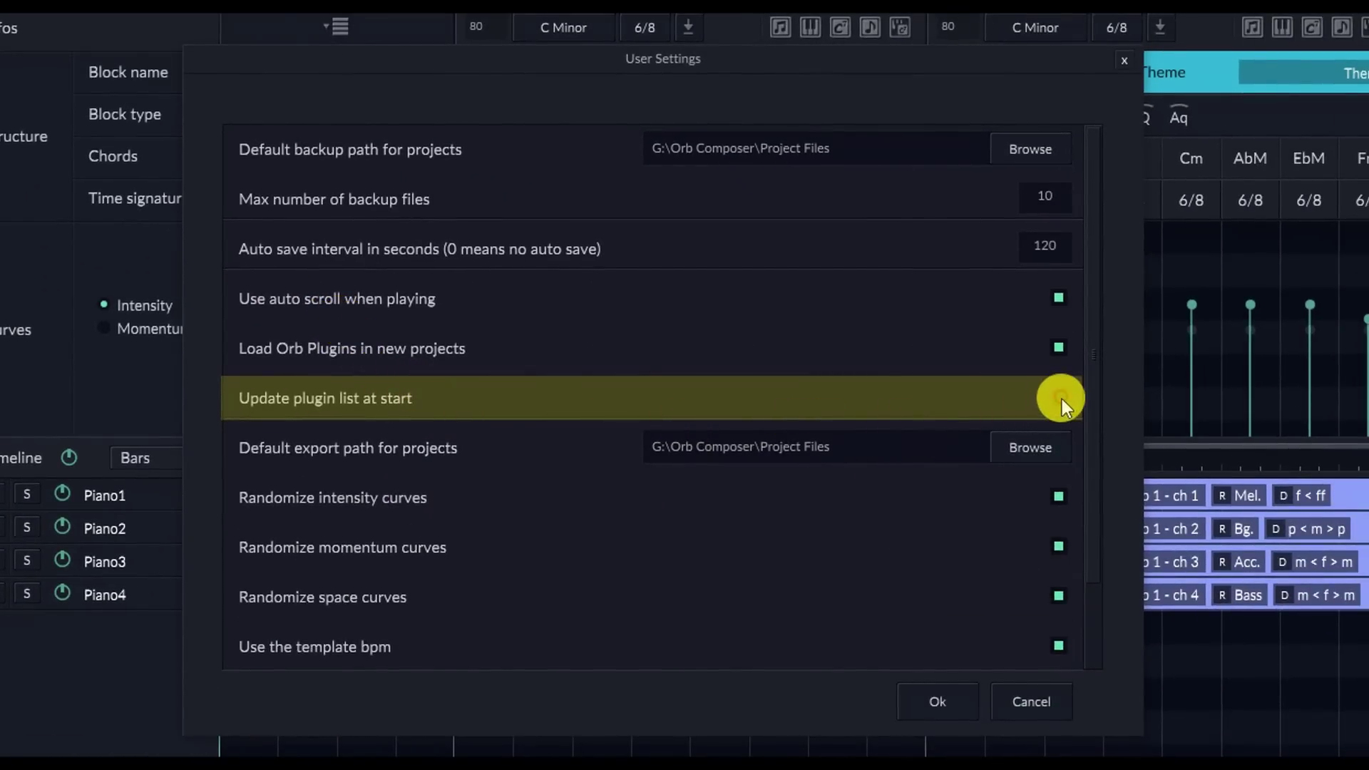
pyautogui.click(937, 702)
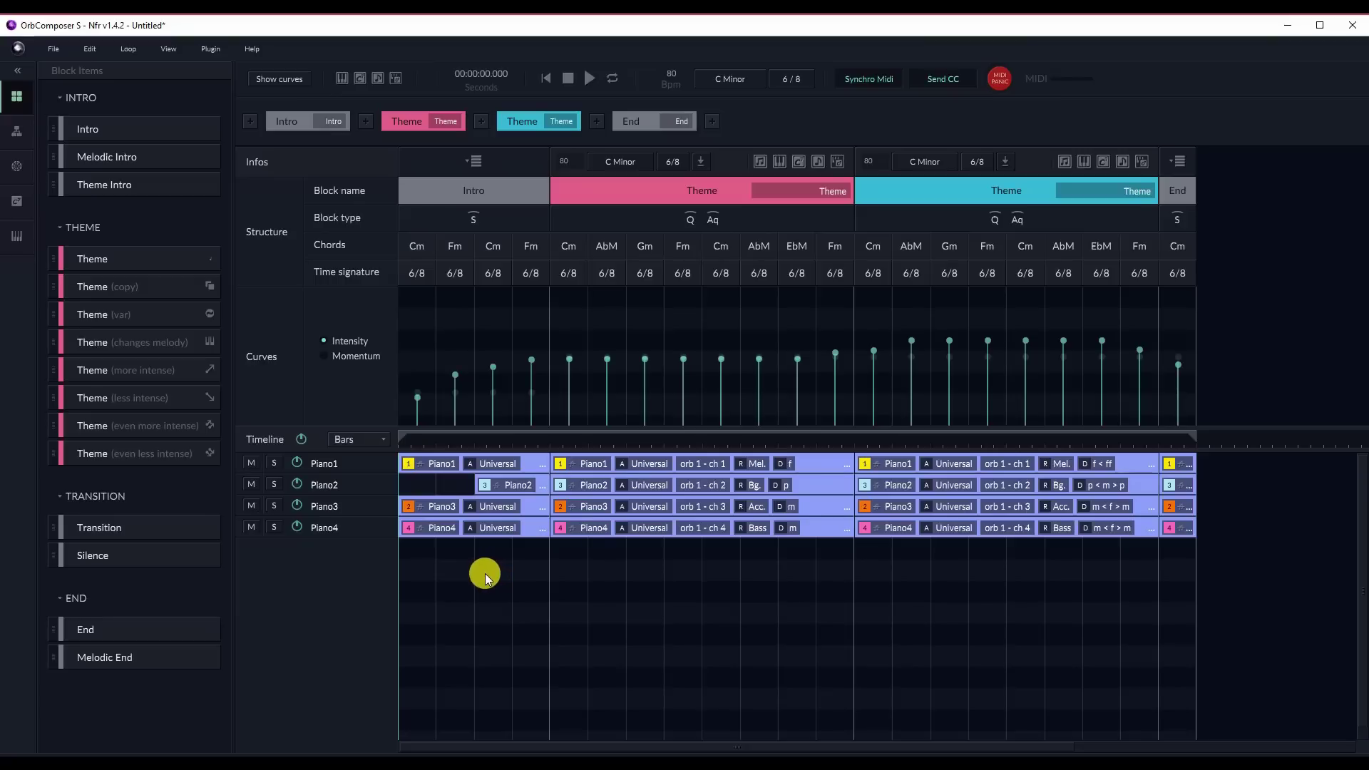
# In Plugin Mapping, replace Piano4's instrument with a freshly assigned Addictive Keys
pyautogui.doubleClick(349, 464)
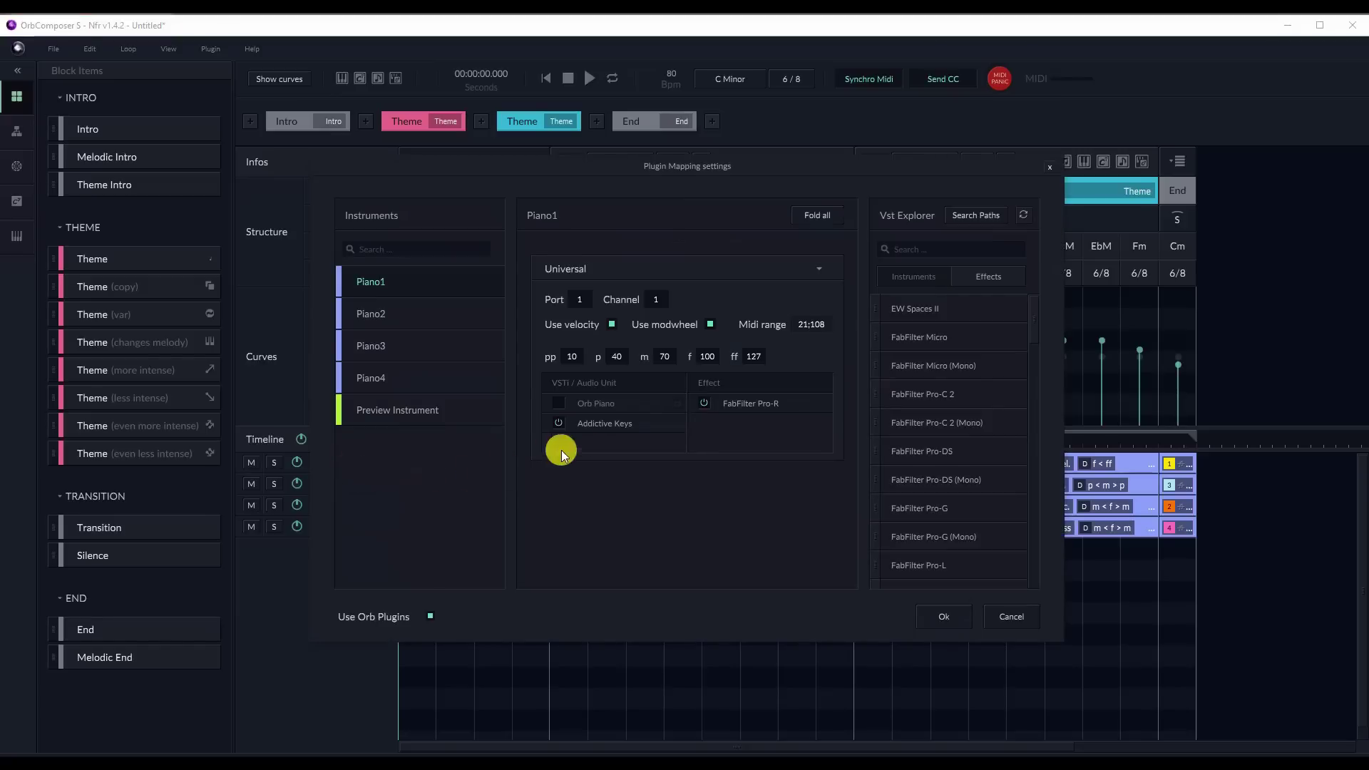
pyautogui.click(425, 315)
pyautogui.click(418, 378)
pyautogui.rightClick(626, 426)
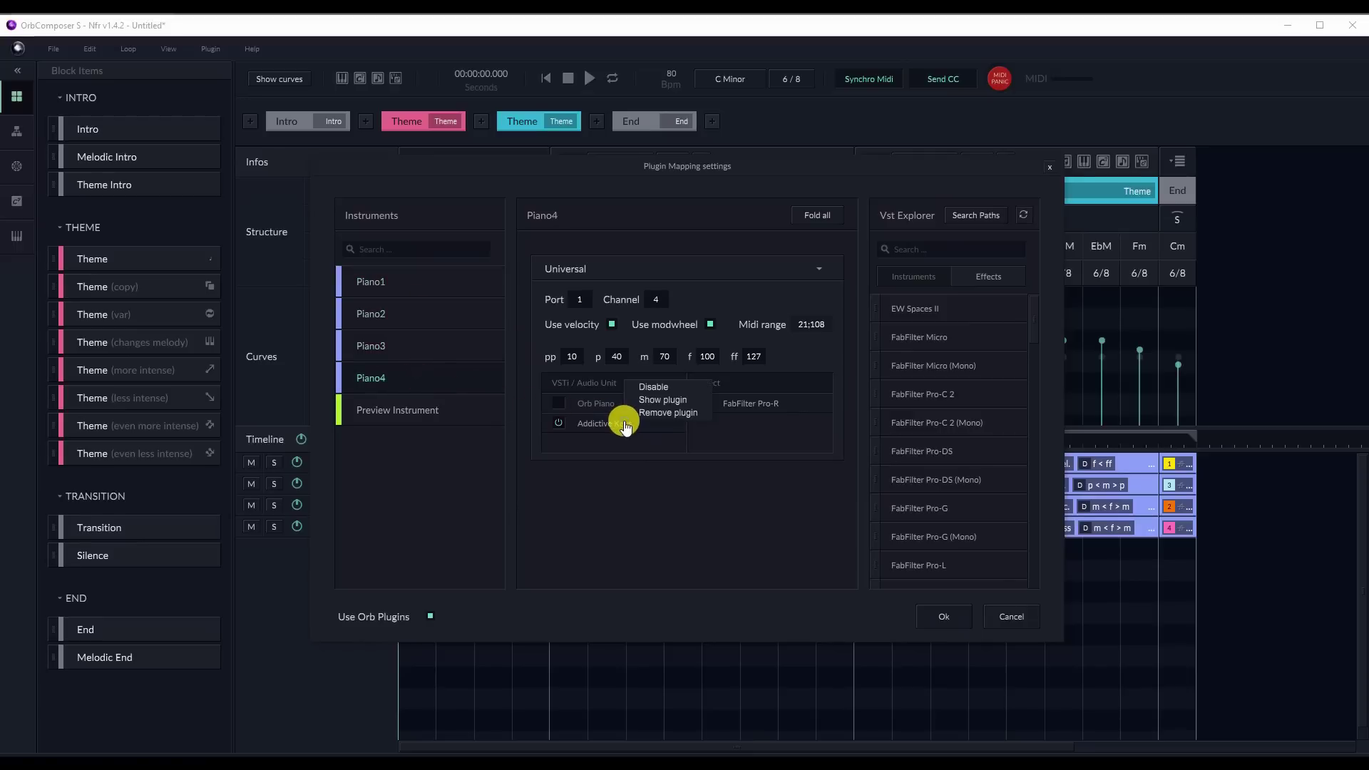
pyautogui.click(646, 414)
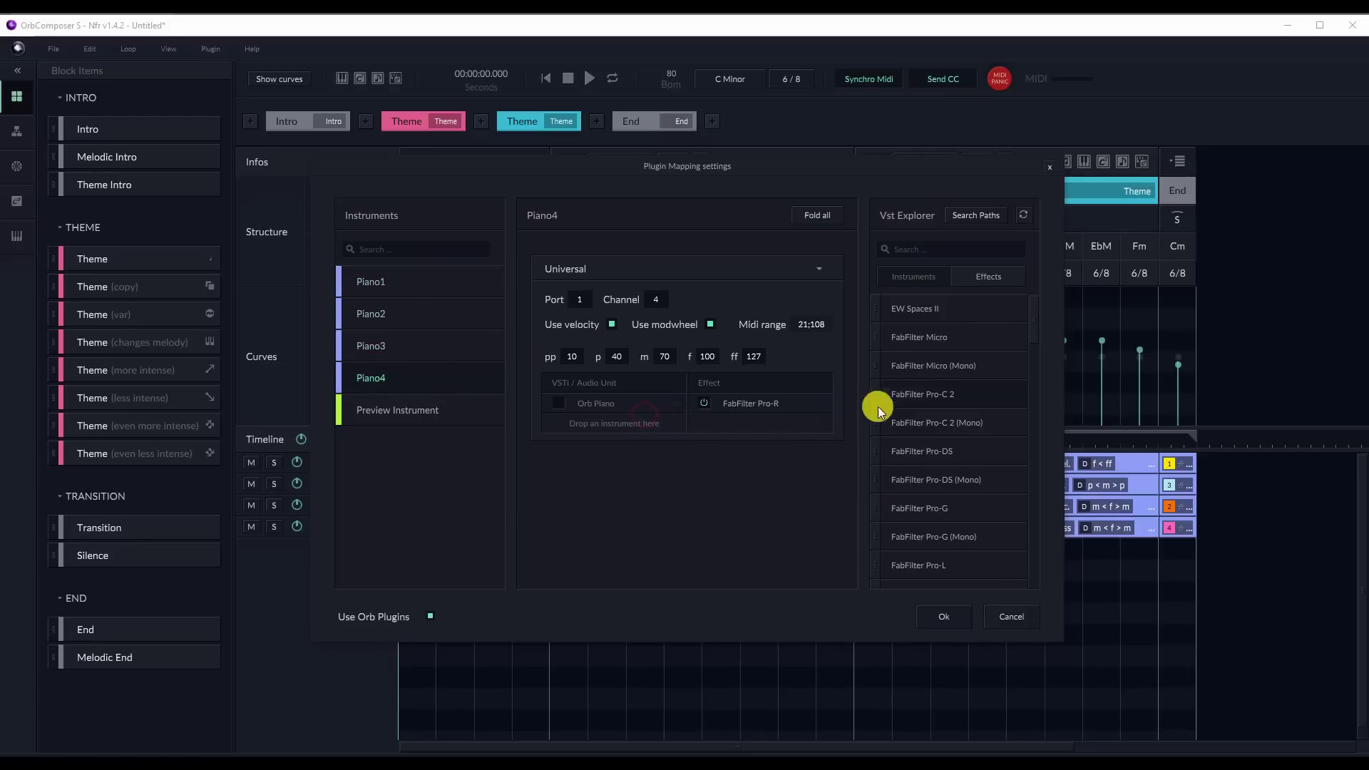
pyautogui.click(915, 276)
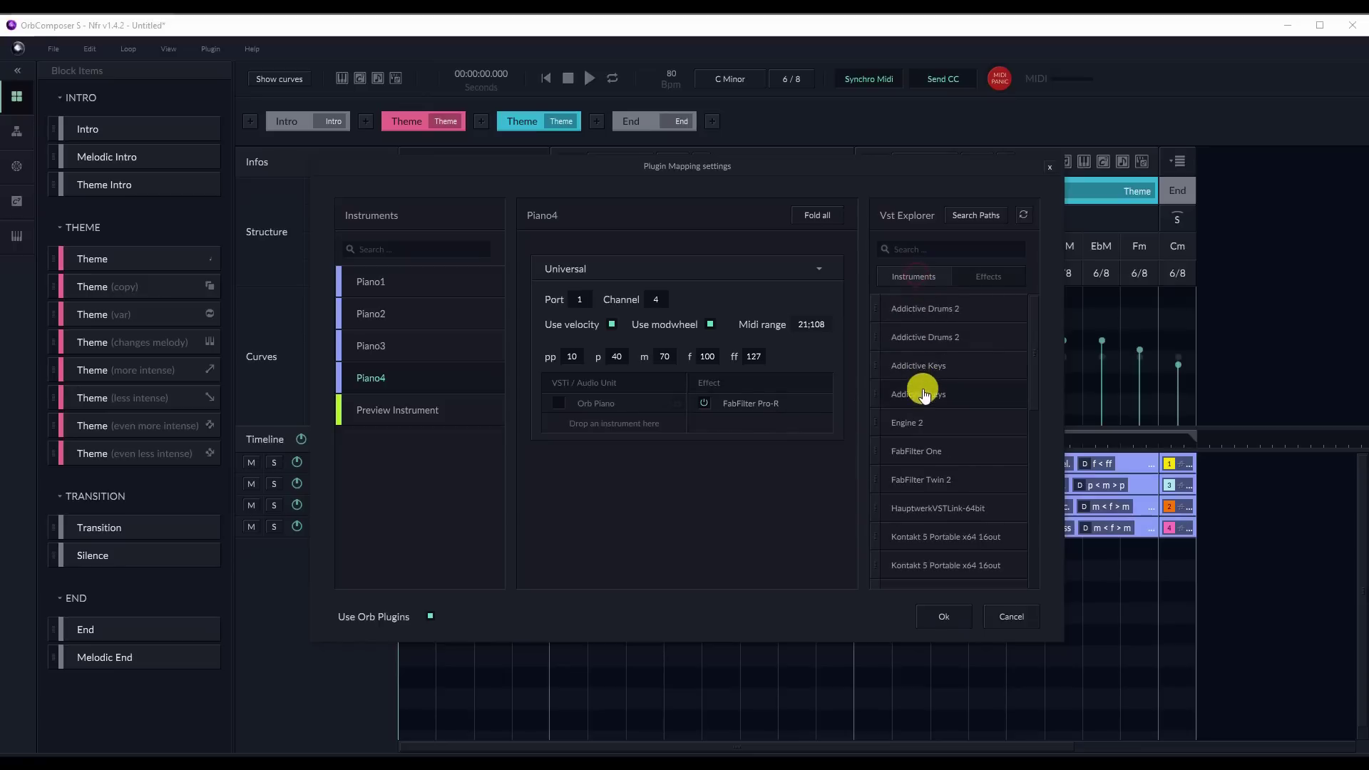
pyautogui.moveTo(925, 394); pyautogui.dragTo(639, 423)
# Remove and re-add FabFilter Pro-R as Piano3's effect, then confirm the mapping
pyautogui.click(389, 341)
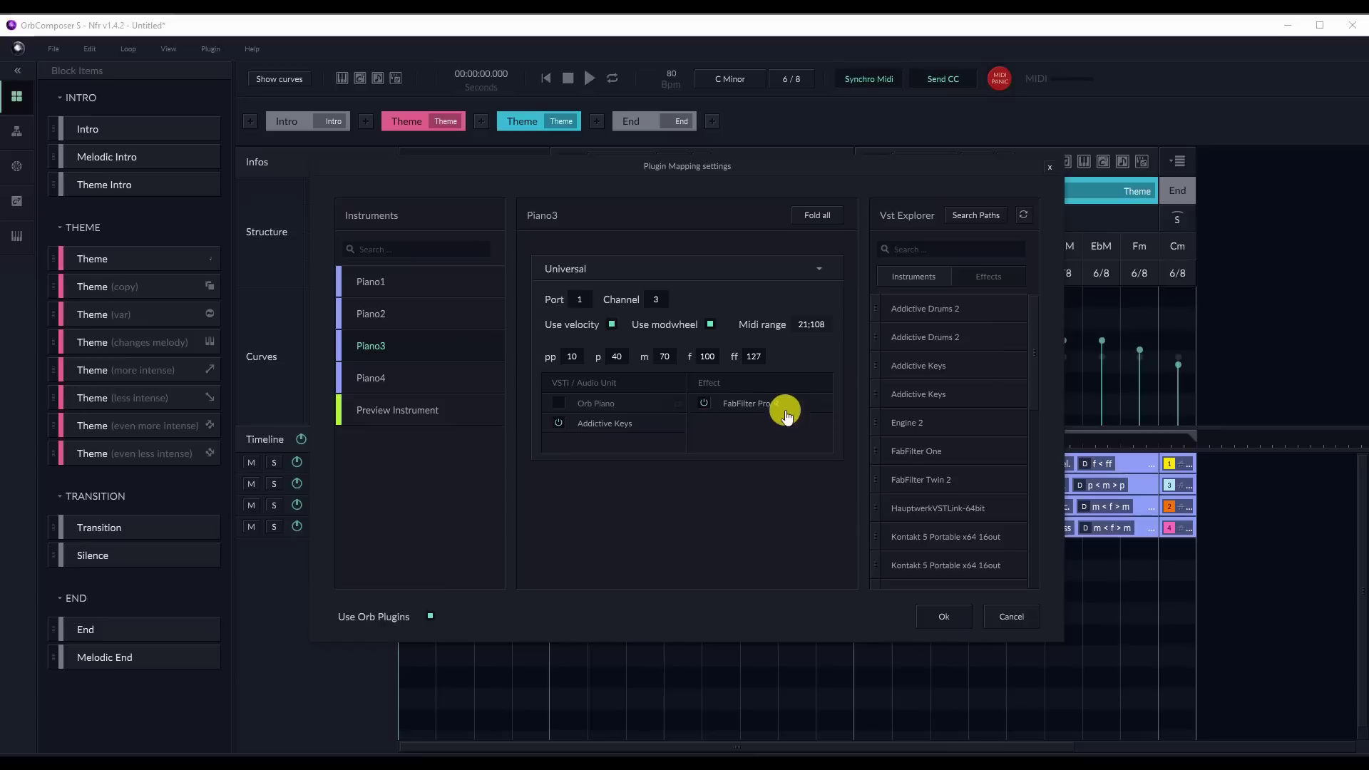
pyautogui.rightClick(747, 402)
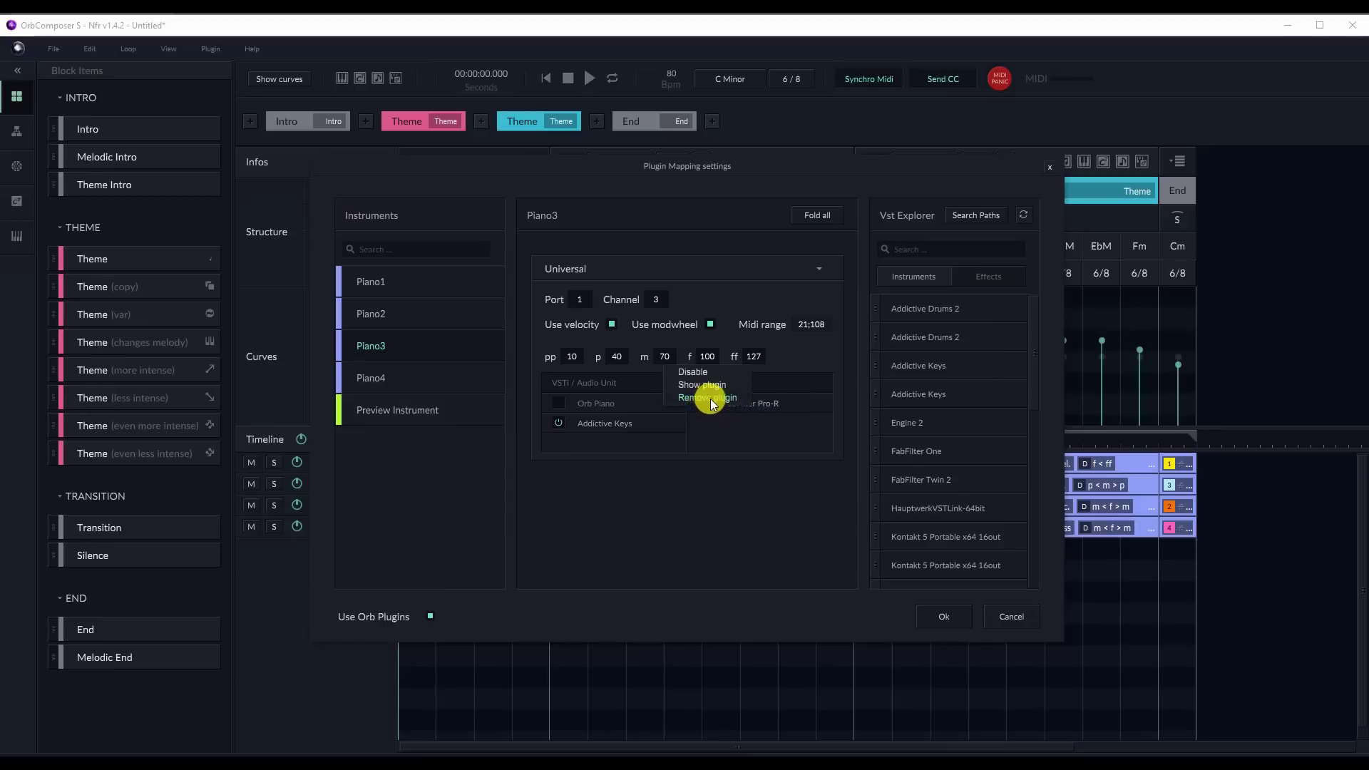
pyautogui.click(709, 398)
pyautogui.scroll(-5, 927, 428)
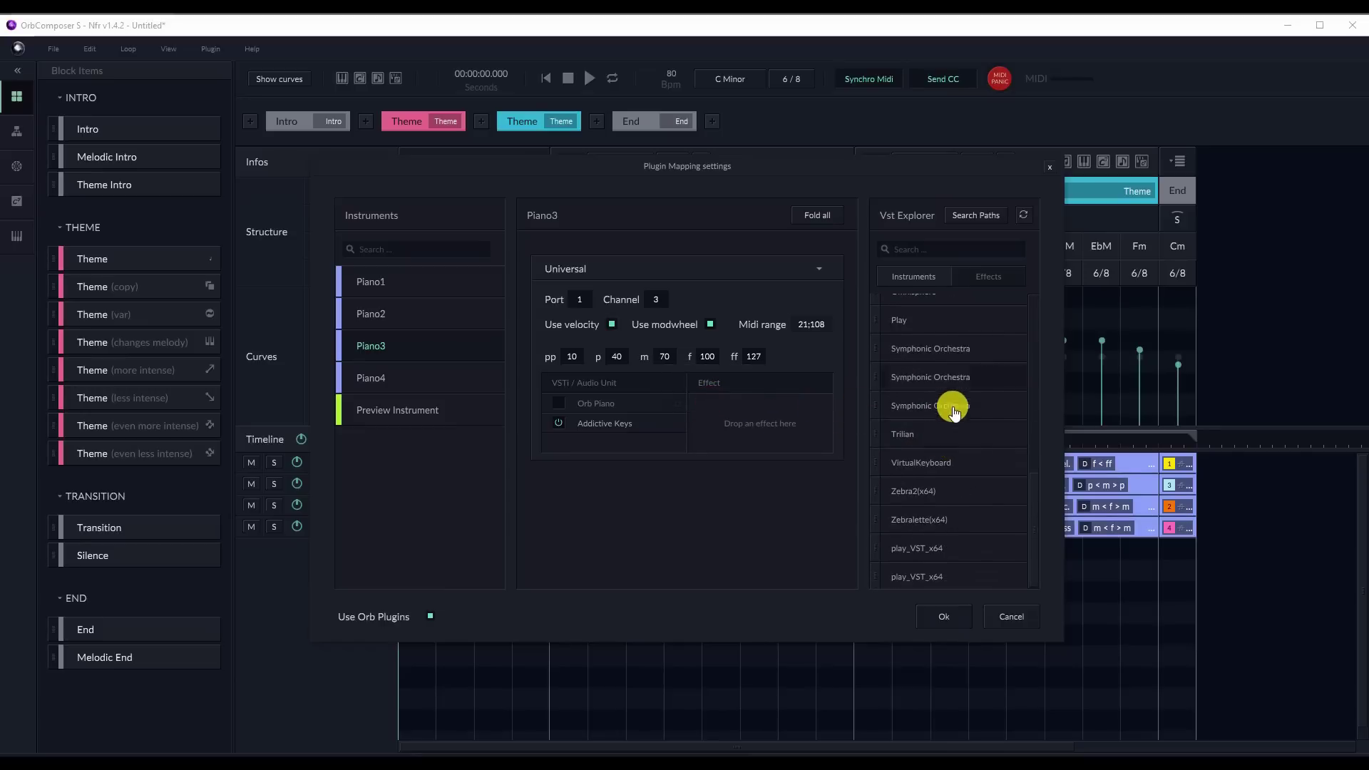
pyautogui.click(988, 276)
pyautogui.scroll(-1, 987, 421)
pyautogui.scroll(-2, 985, 437)
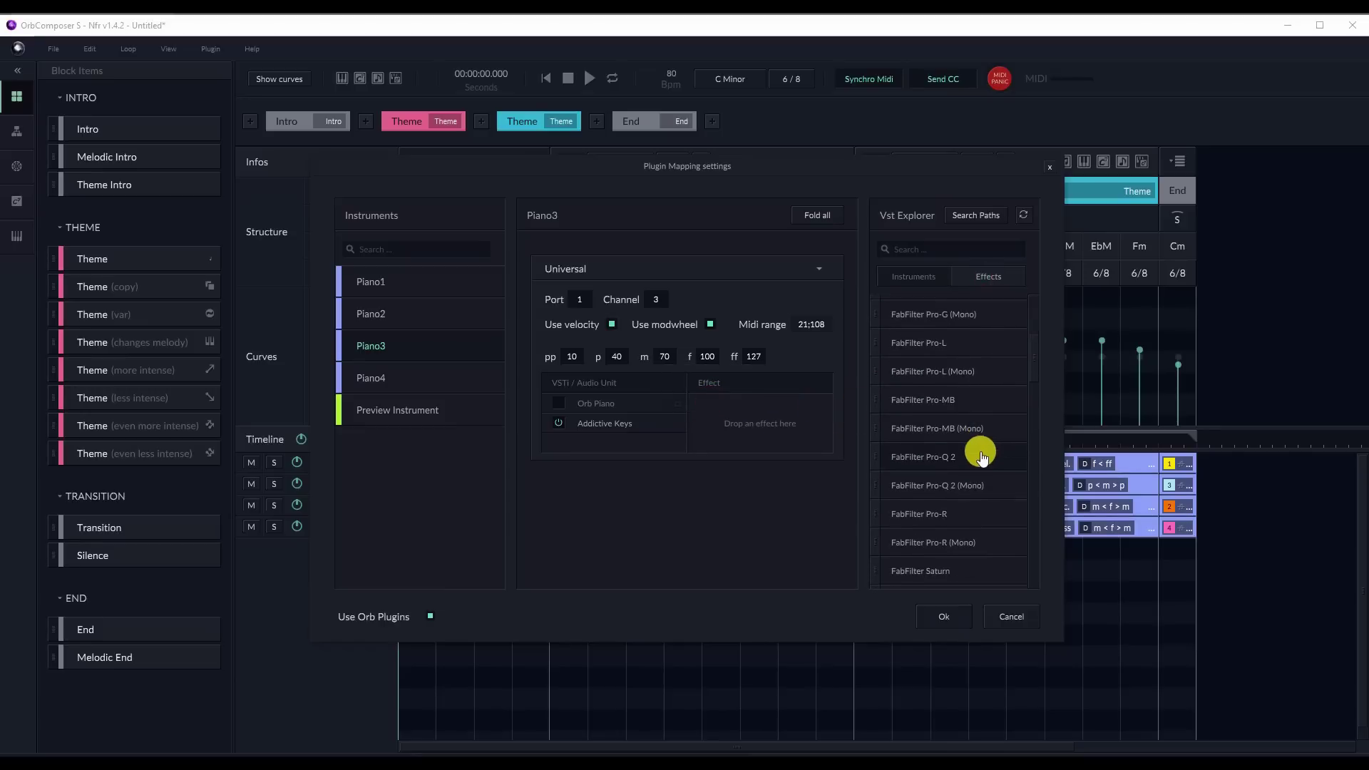
pyautogui.moveTo(964, 512); pyautogui.dragTo(757, 428)
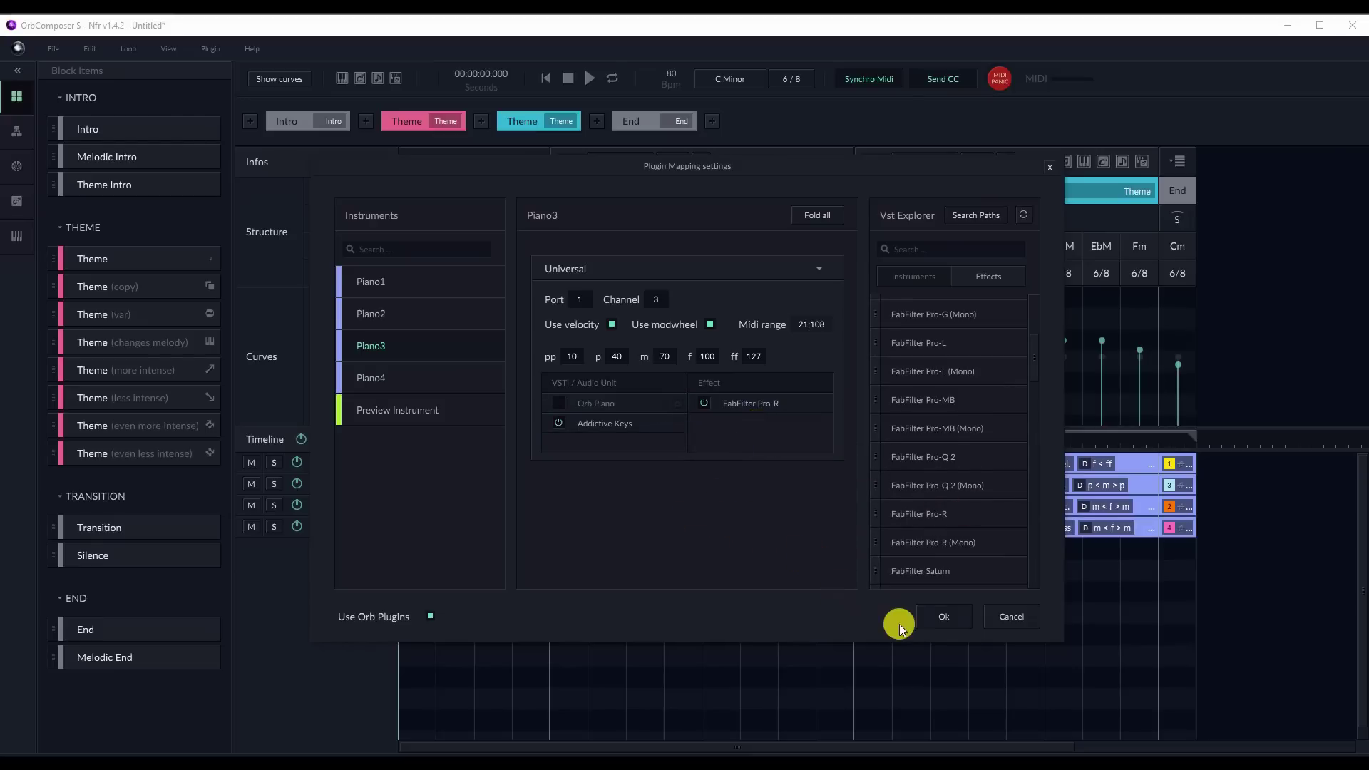
pyautogui.click(942, 618)
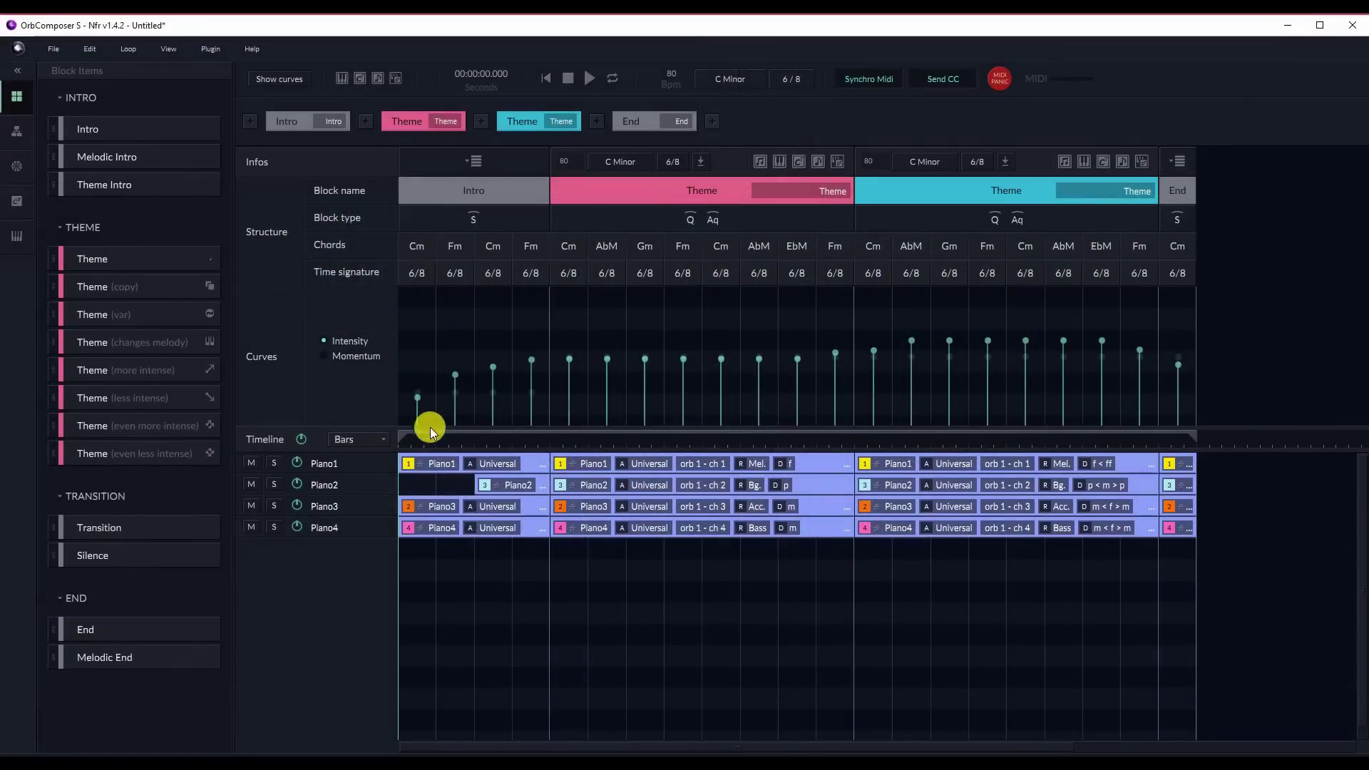
# Zoom the timeline horizontally until each block's Rhythm parts show, and open the Plugin menu
pyautogui.scroll(2, 442, 624)
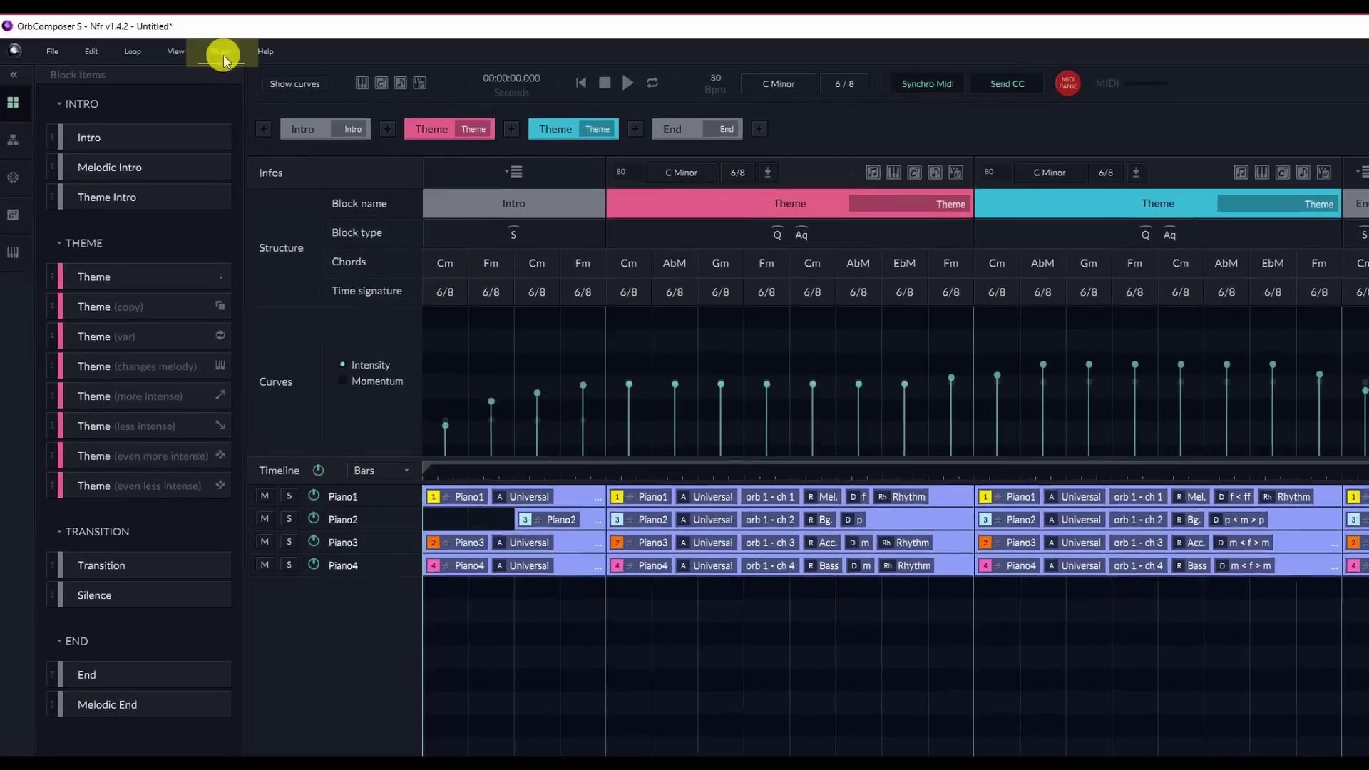
pyautogui.click(212, 50)
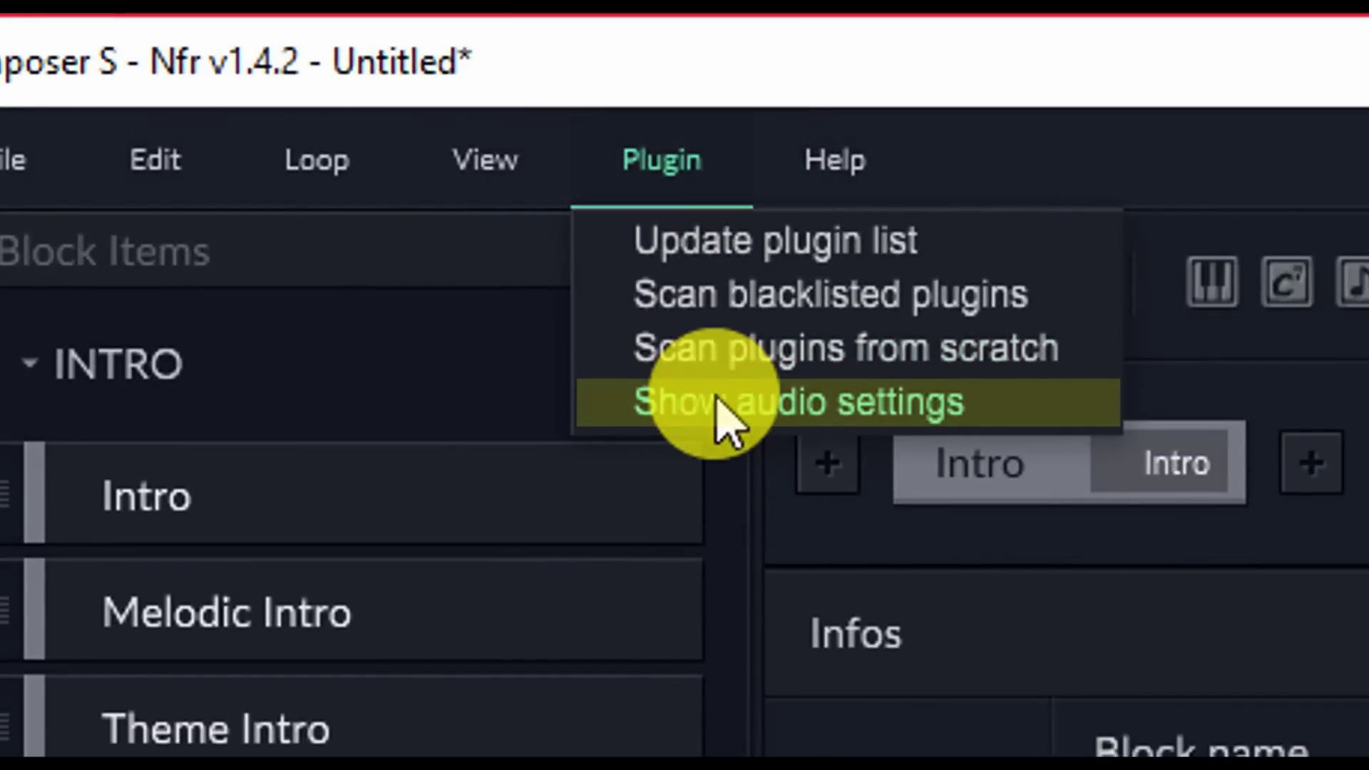
# Set the DirectSound output to 48000 Hz, keeping the 1024-sample (21.3 ms) buffer
pyautogui.click(719, 401)
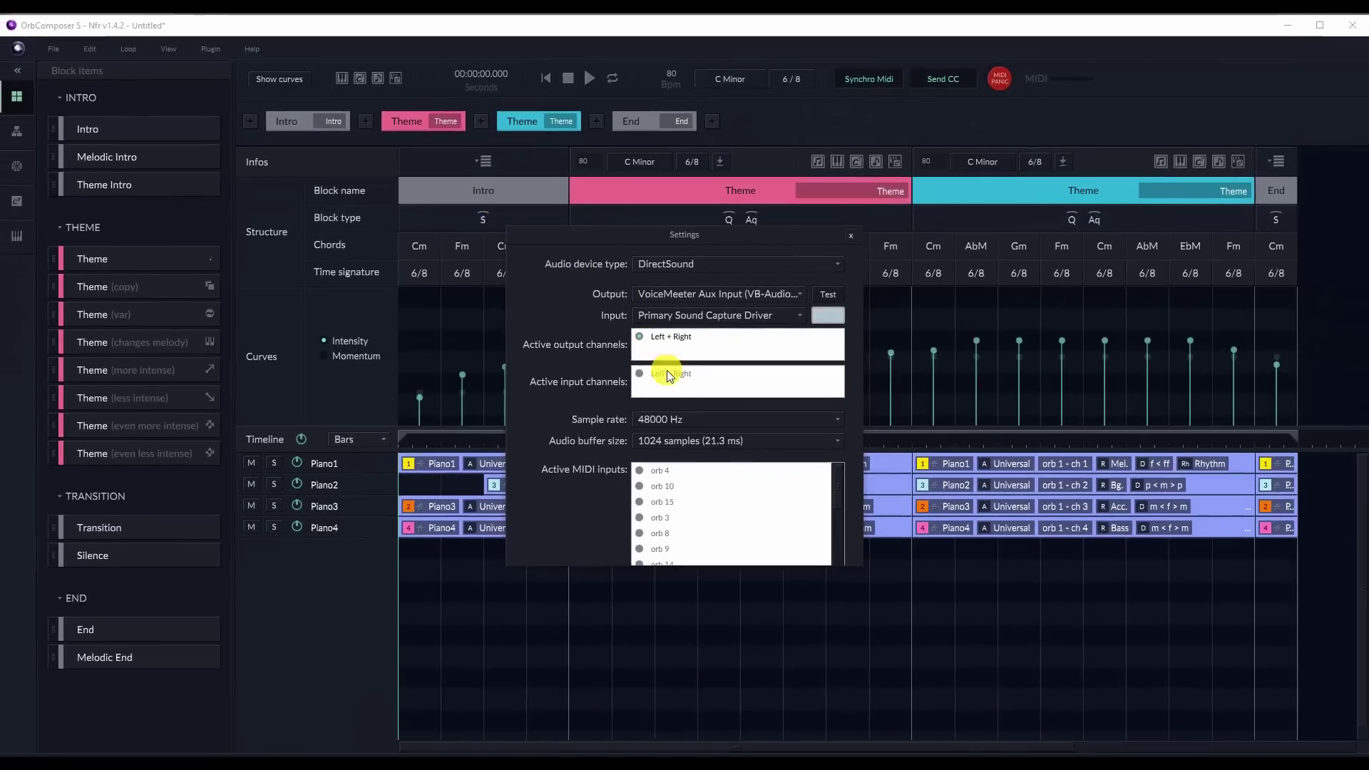
pyautogui.click(659, 422)
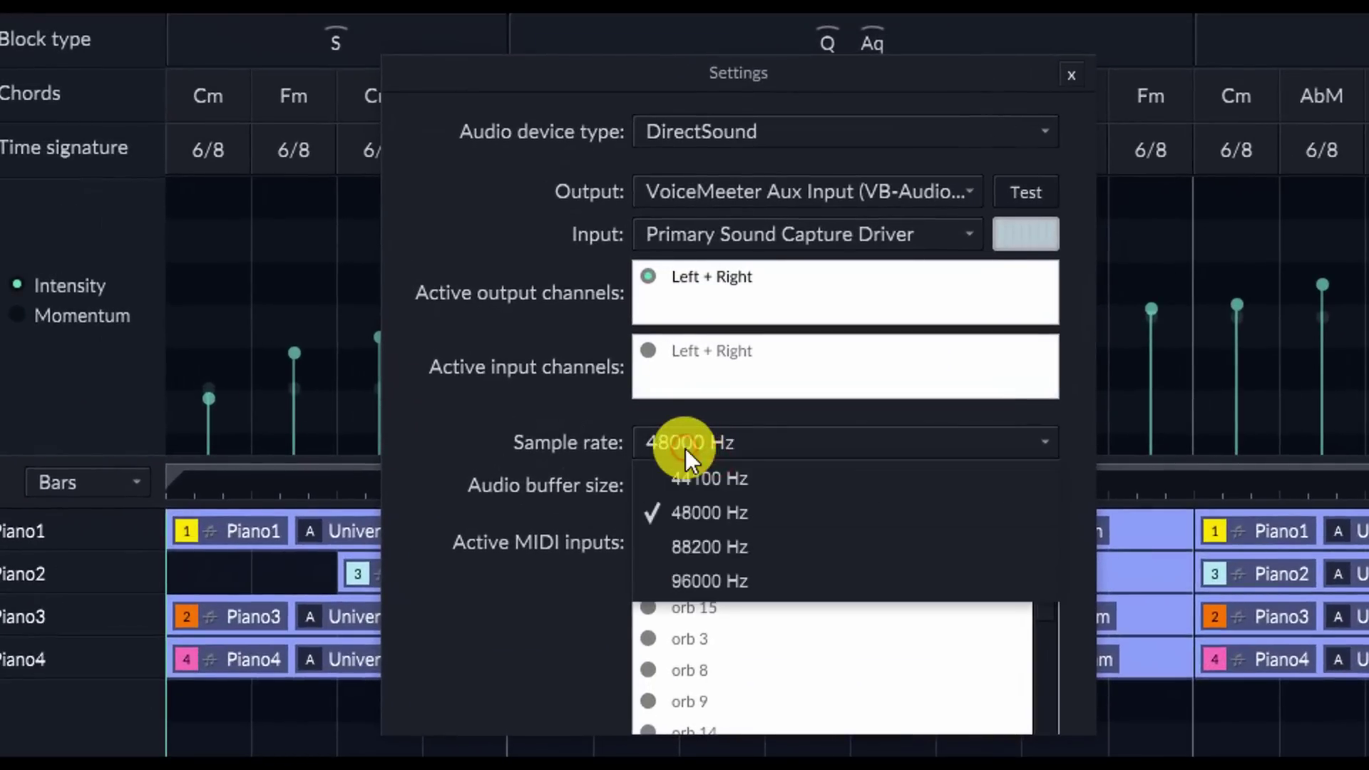
pyautogui.click(712, 511)
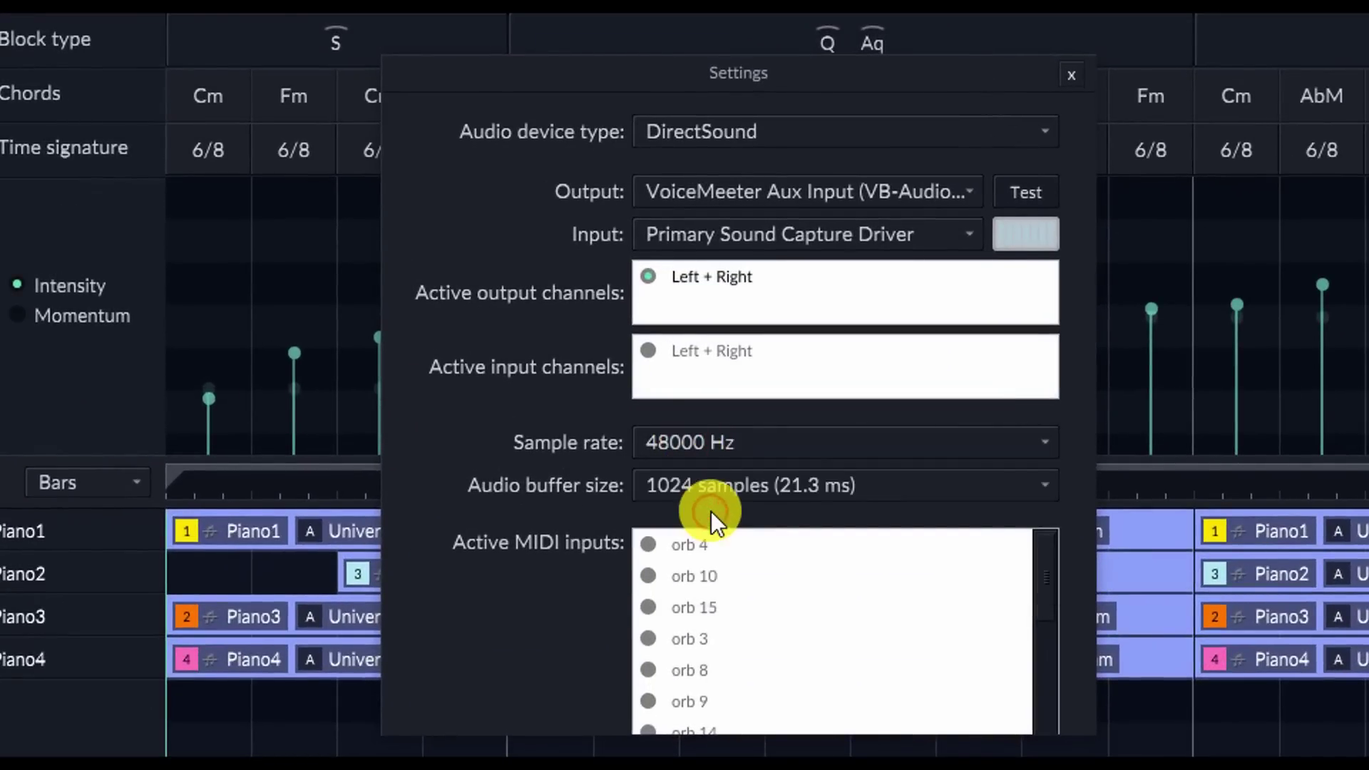
pyautogui.click(706, 489)
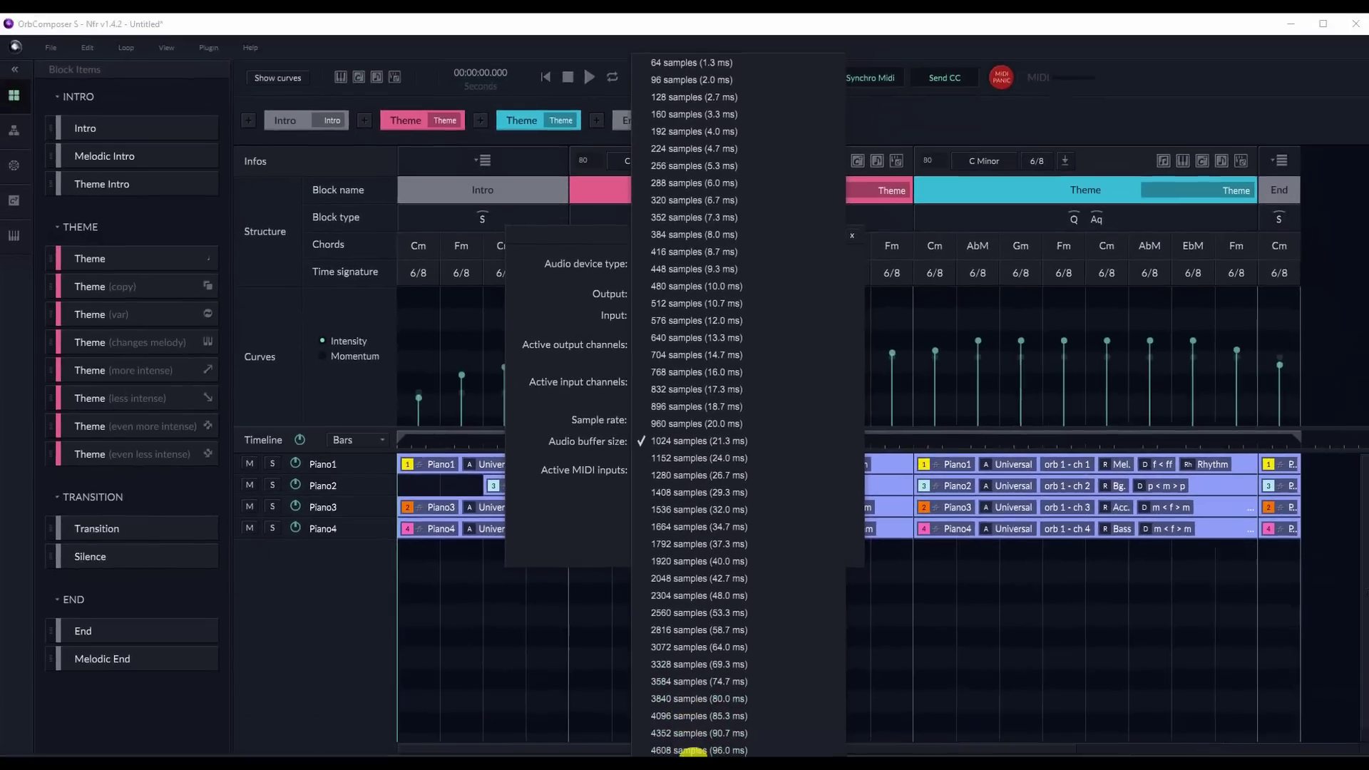
pyautogui.scroll(-3, 734, 627)
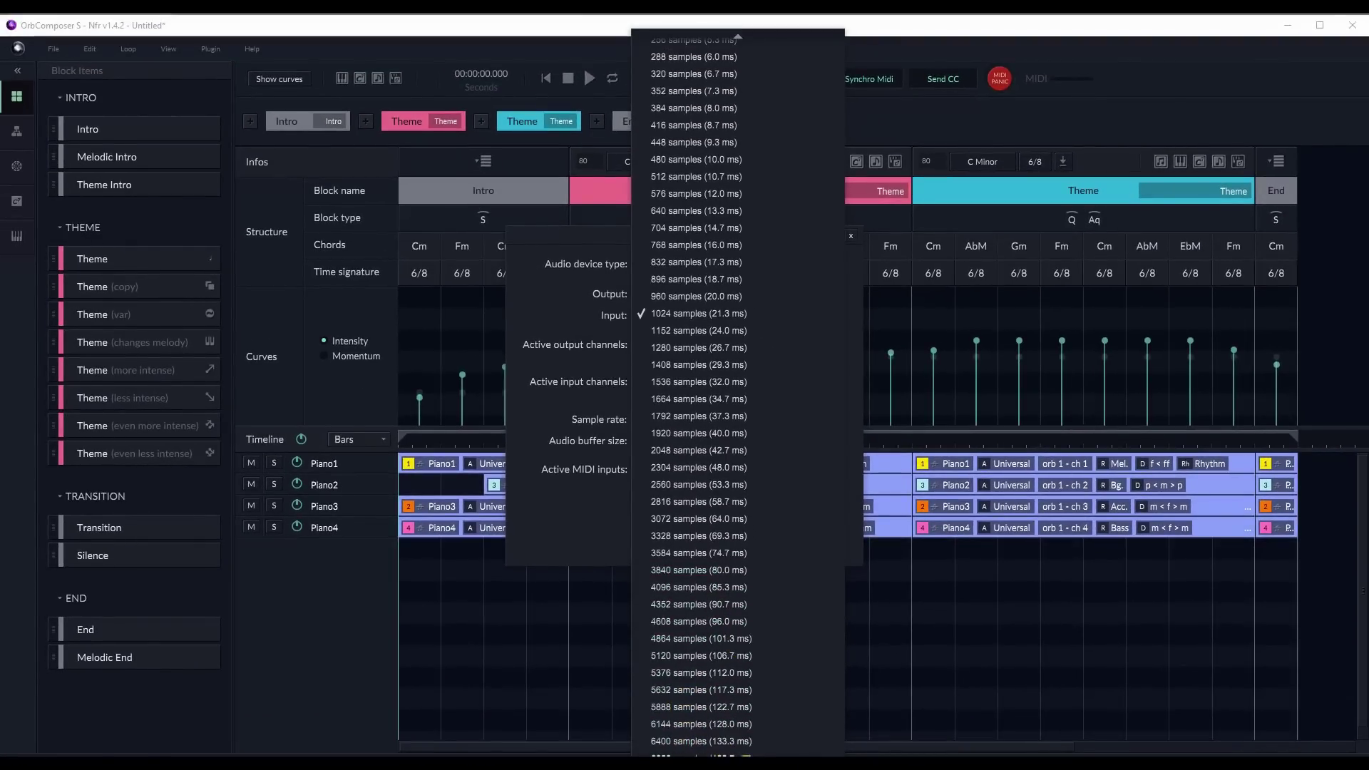
pyautogui.scroll(3, 746, 687)
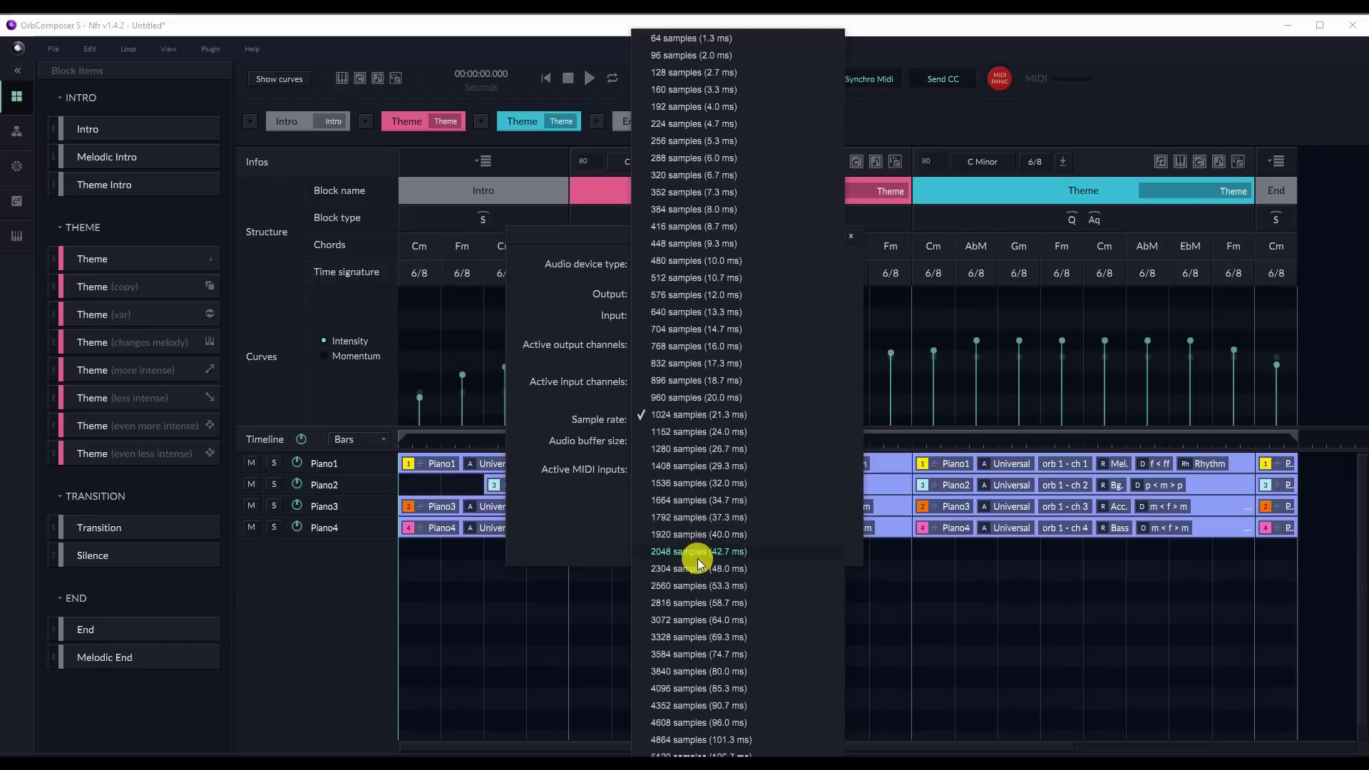
pyautogui.click(692, 416)
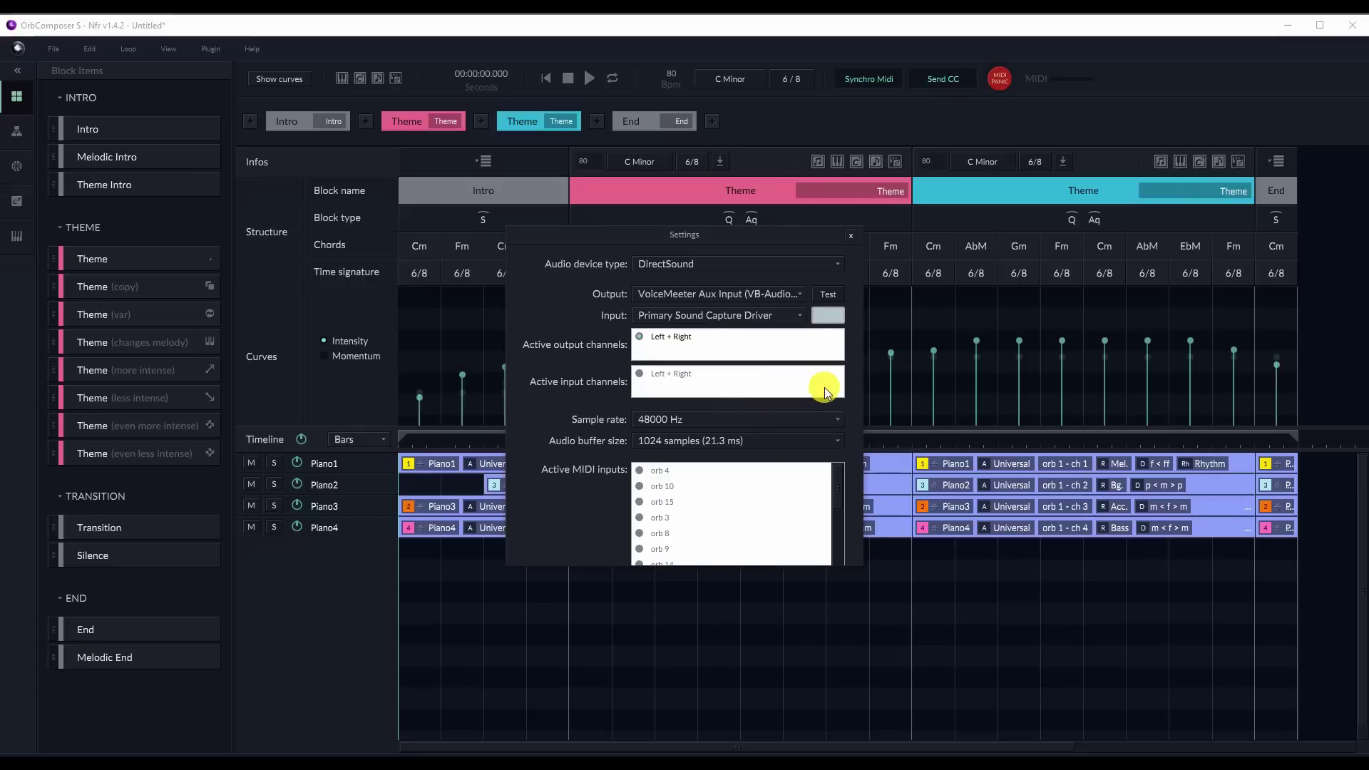
pyautogui.scroll(-3, 807, 490)
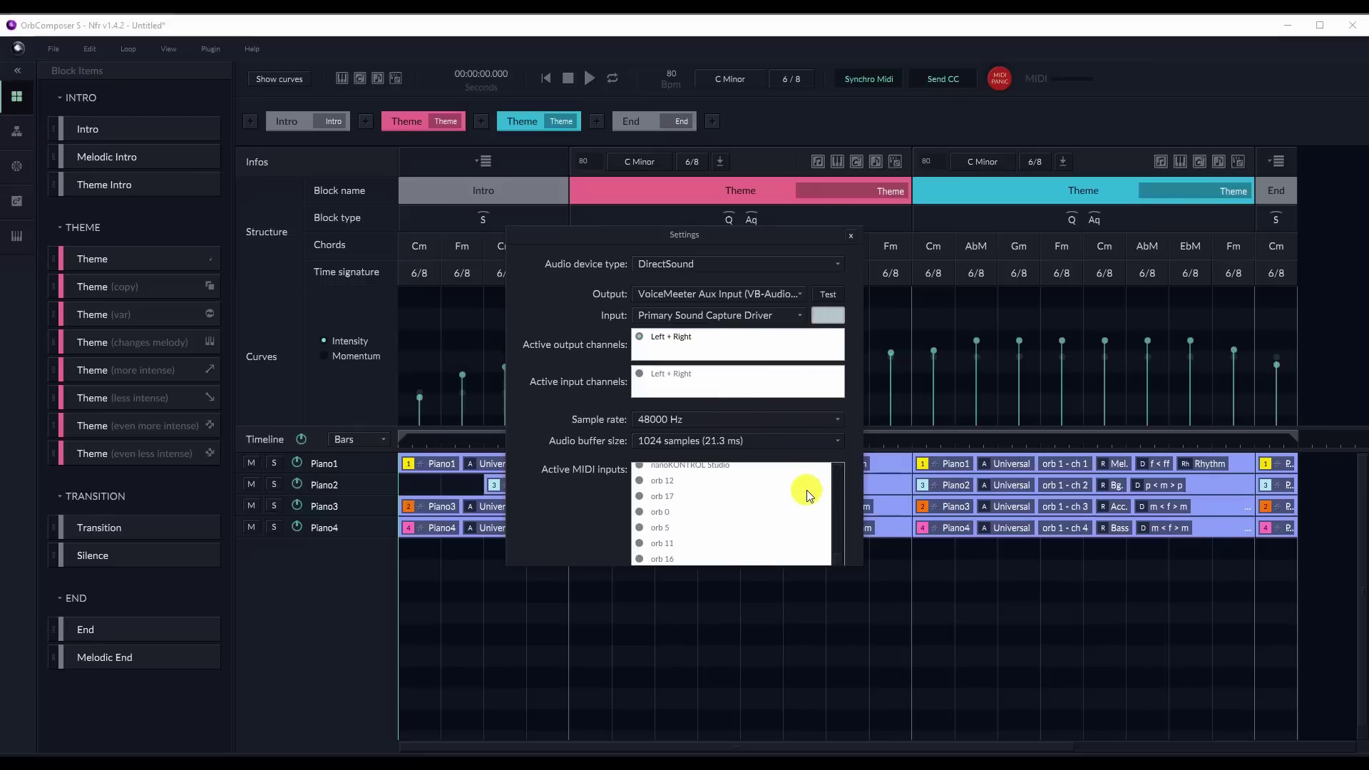
pyautogui.scroll(3, 806, 489)
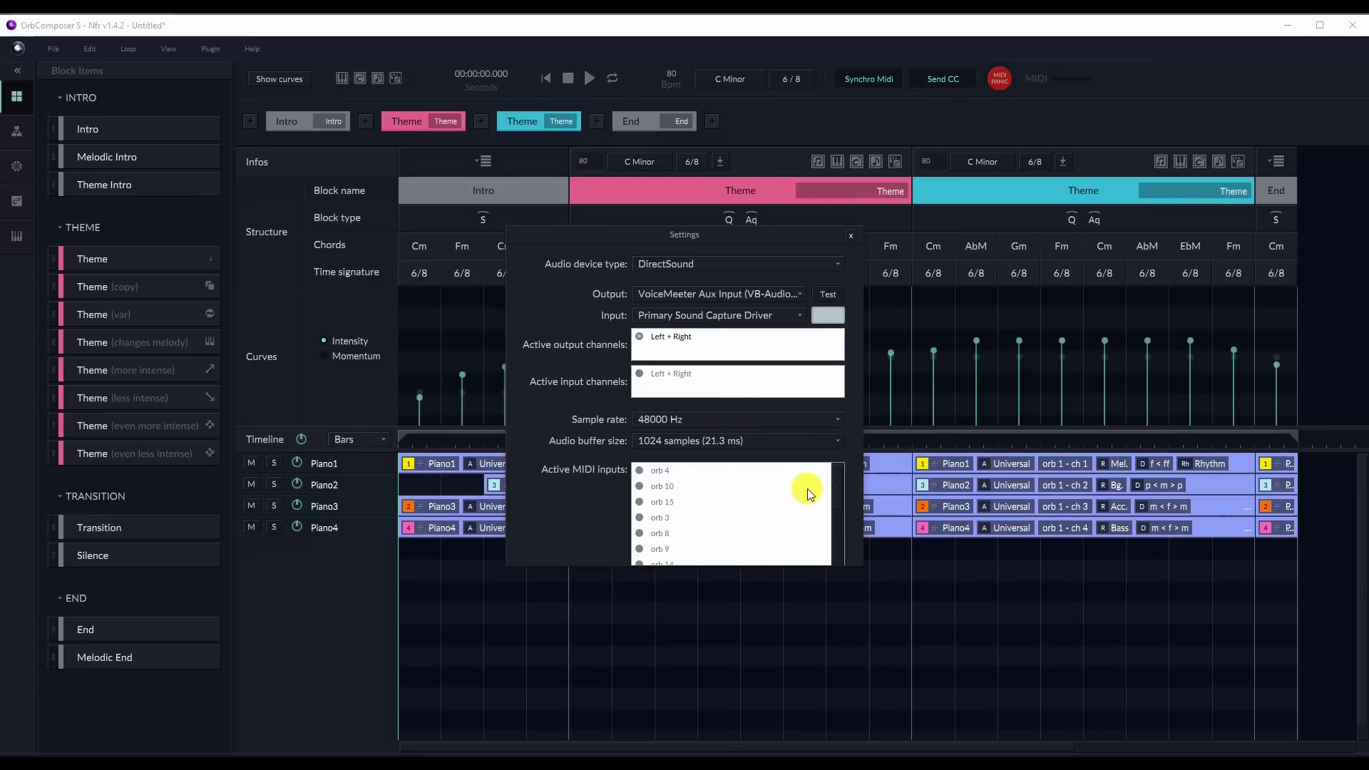
# Close the audio settings and apply the Piano template, creating tracks Piano1 to Piano4
pyautogui.click(850, 236)
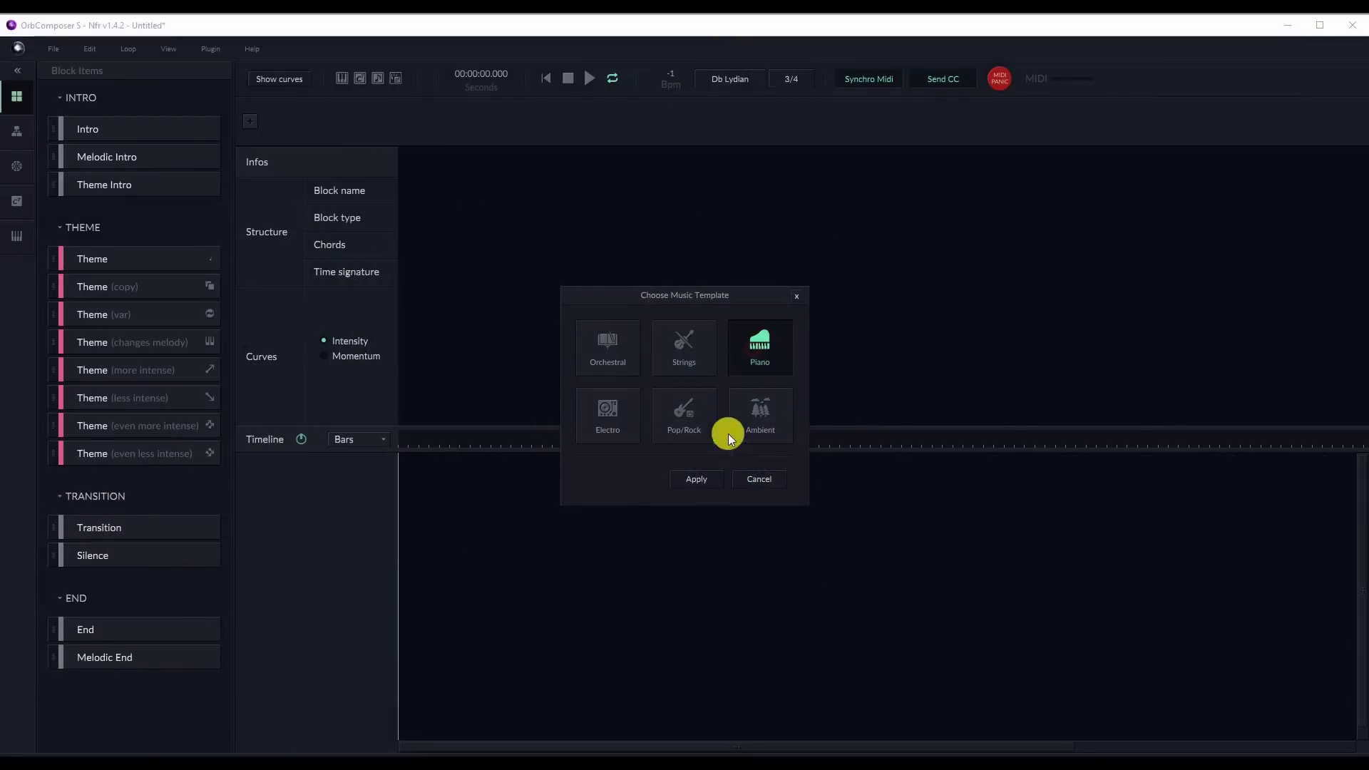
pyautogui.click(692, 481)
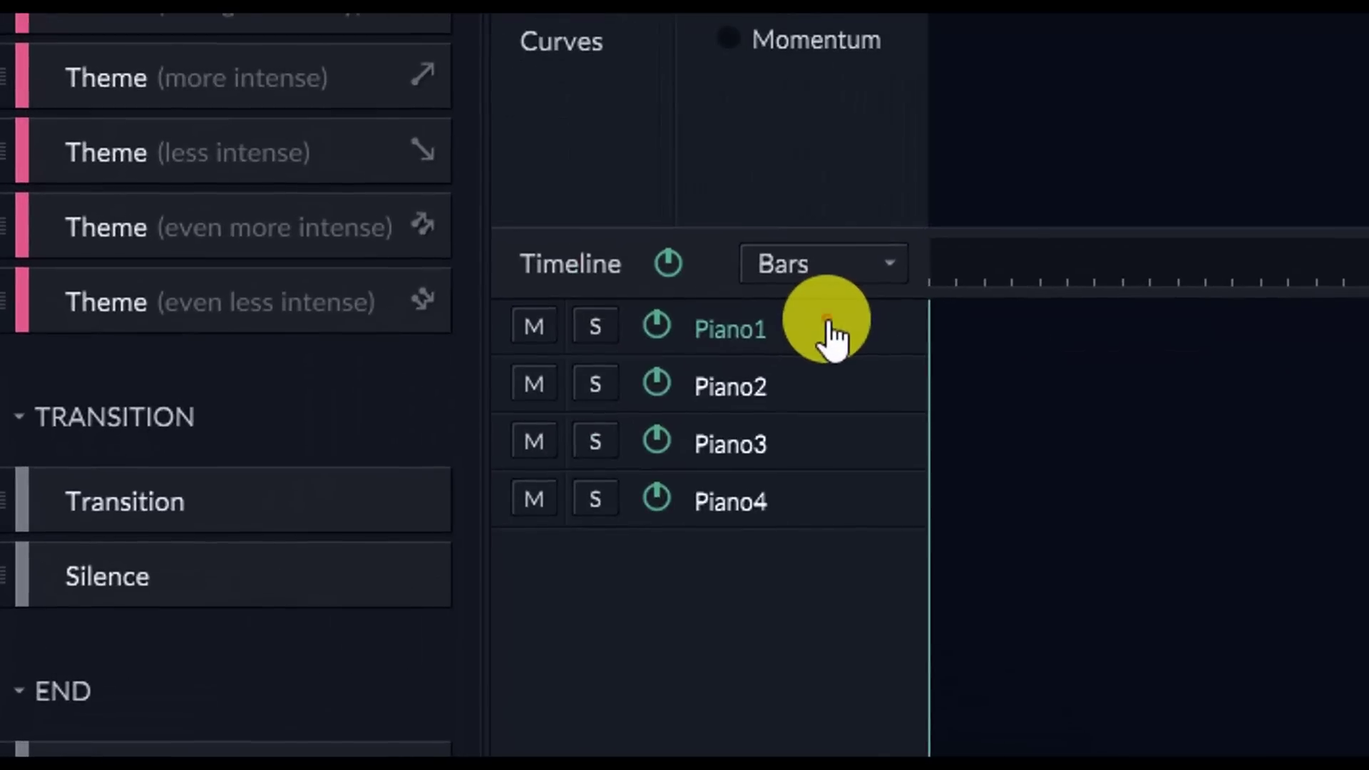
# Assign Addictive Keys as the instrument for Piano1, Piano2, Piano3 and Piano4
pyautogui.click(832, 335)
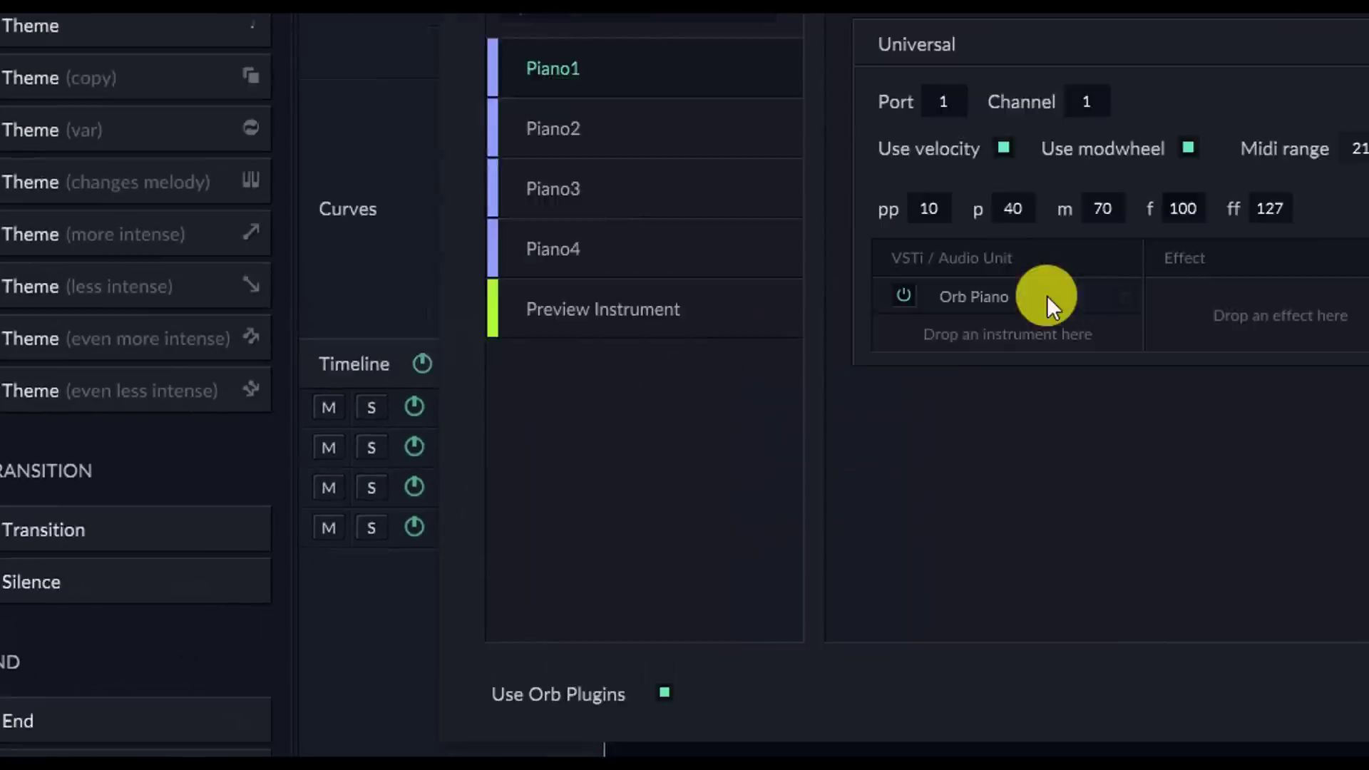
pyautogui.moveTo(1033, 380); pyautogui.dragTo(670, 406)
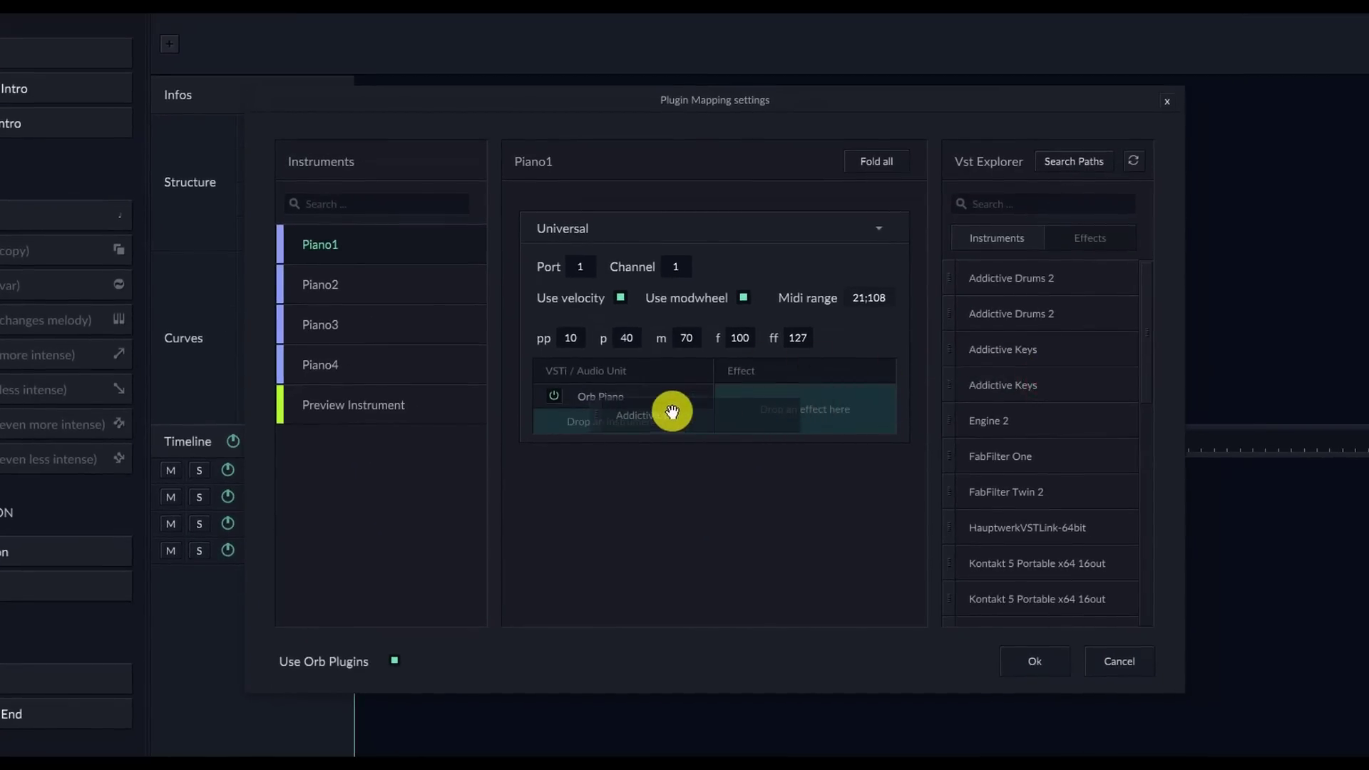
pyautogui.click(365, 278)
pyautogui.moveTo(1065, 354); pyautogui.dragTo(379, 332)
pyautogui.click(378, 333)
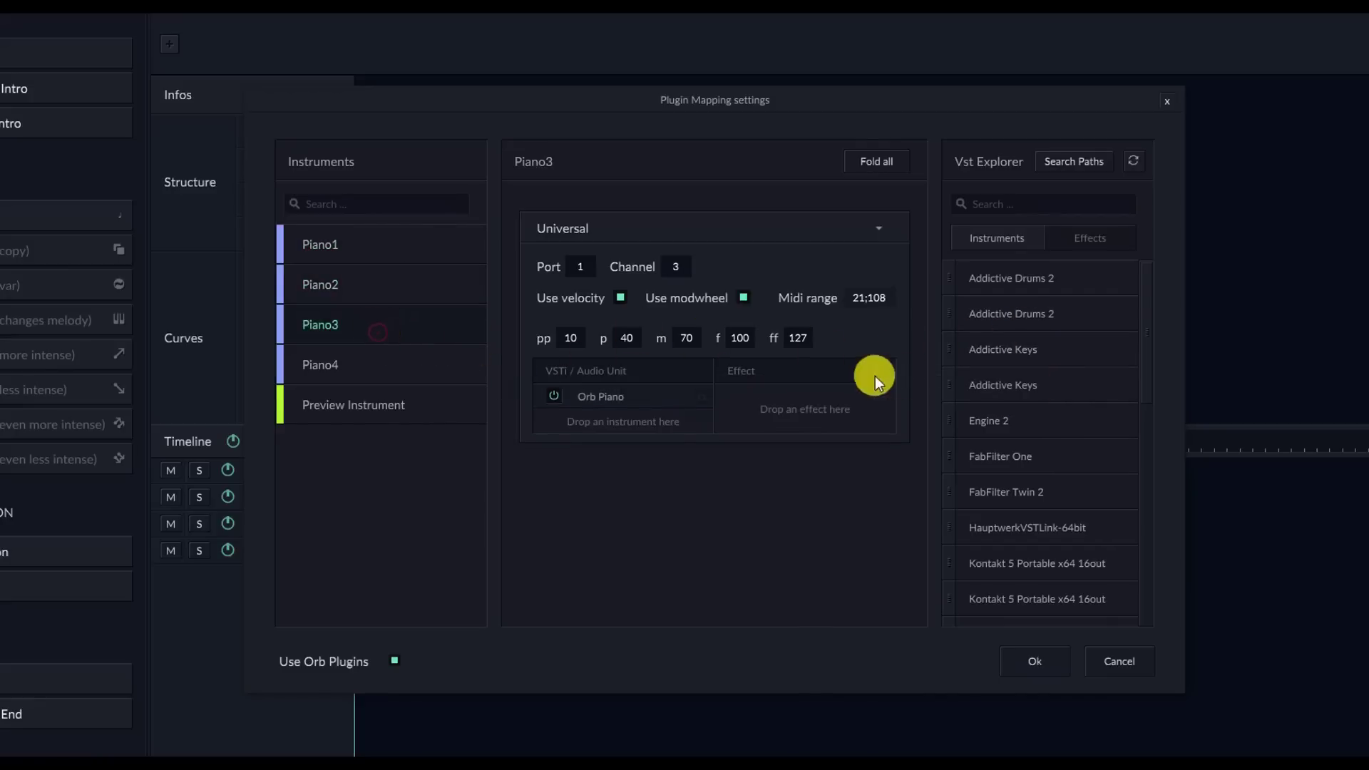
pyautogui.moveTo(995, 385); pyautogui.dragTo(412, 358)
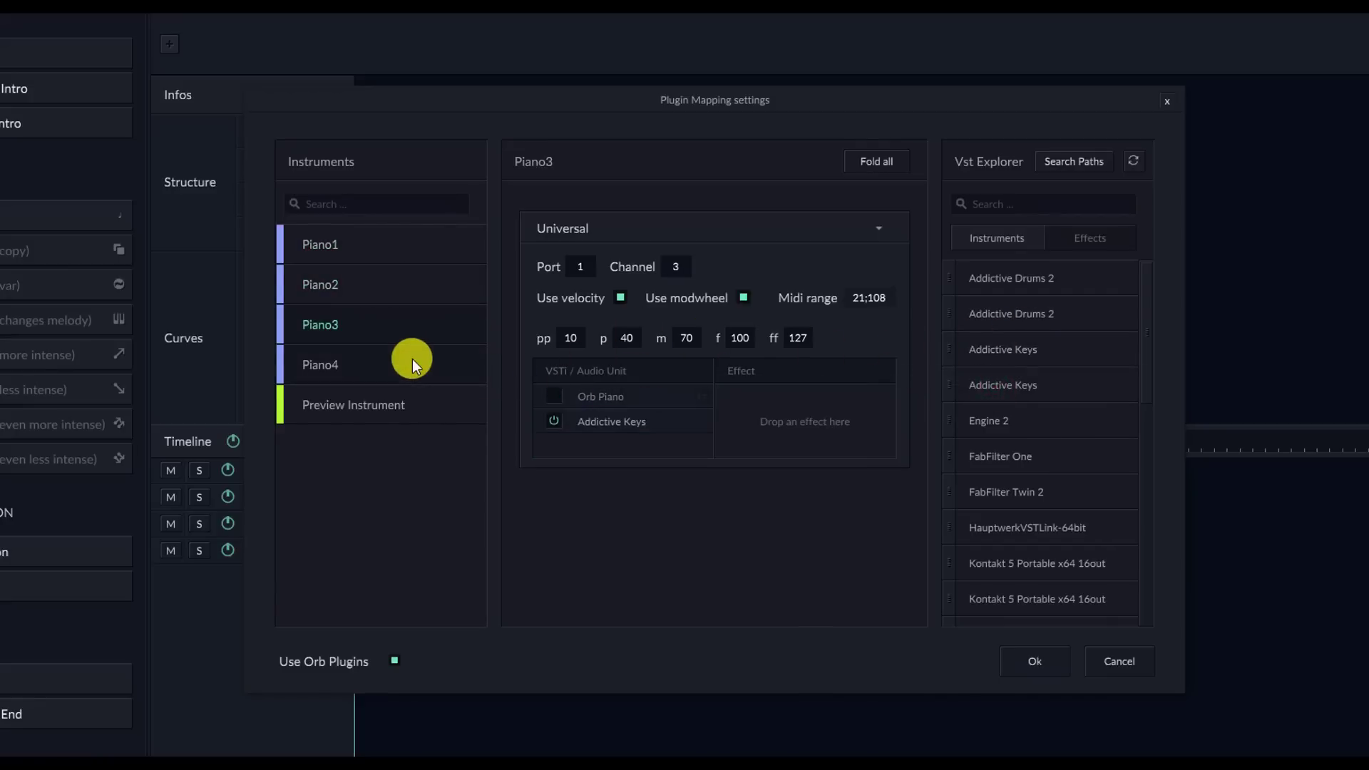
pyautogui.click(412, 358)
pyautogui.moveTo(998, 385); pyautogui.dragTo(697, 421)
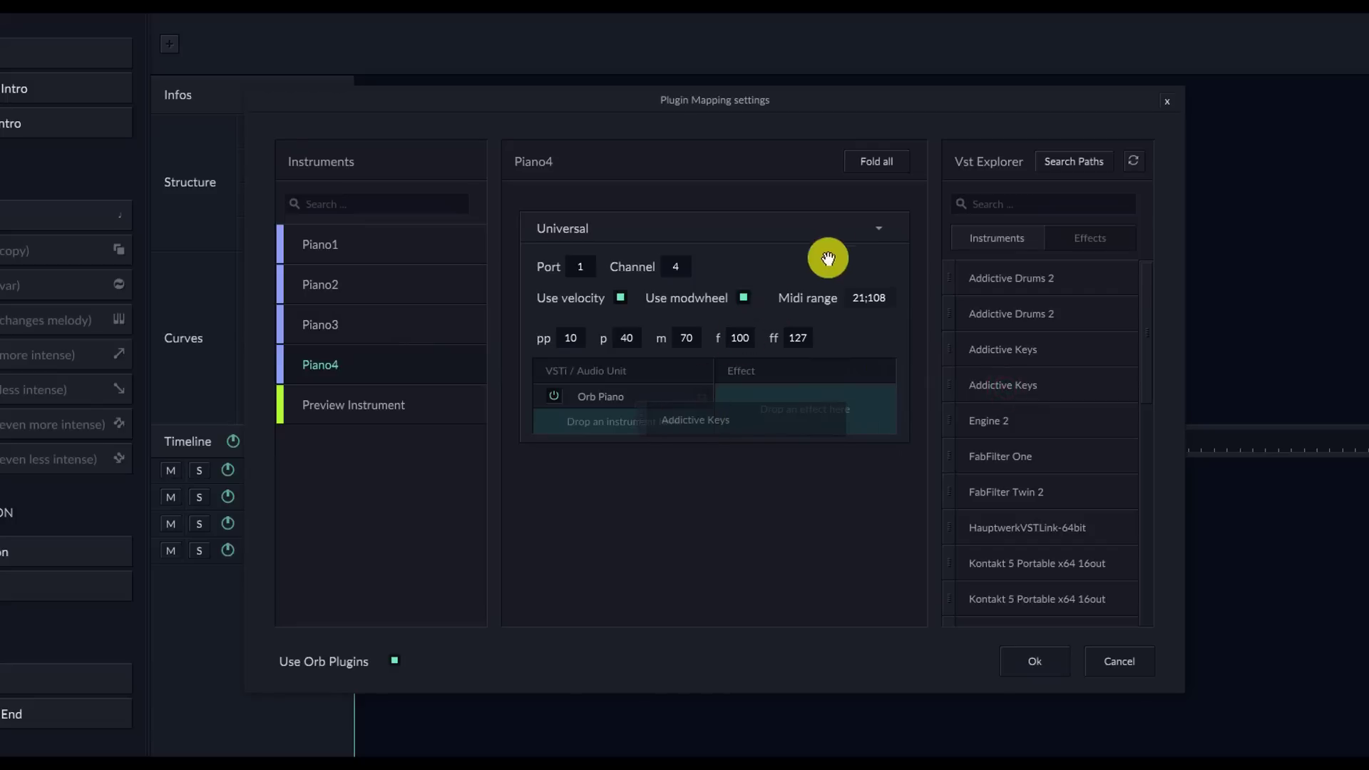
# Add FabFilter Pro-R as an effect on Piano4, Piano3, Piano2 and Piano1, then confirm the mapping
pyautogui.click(1101, 251)
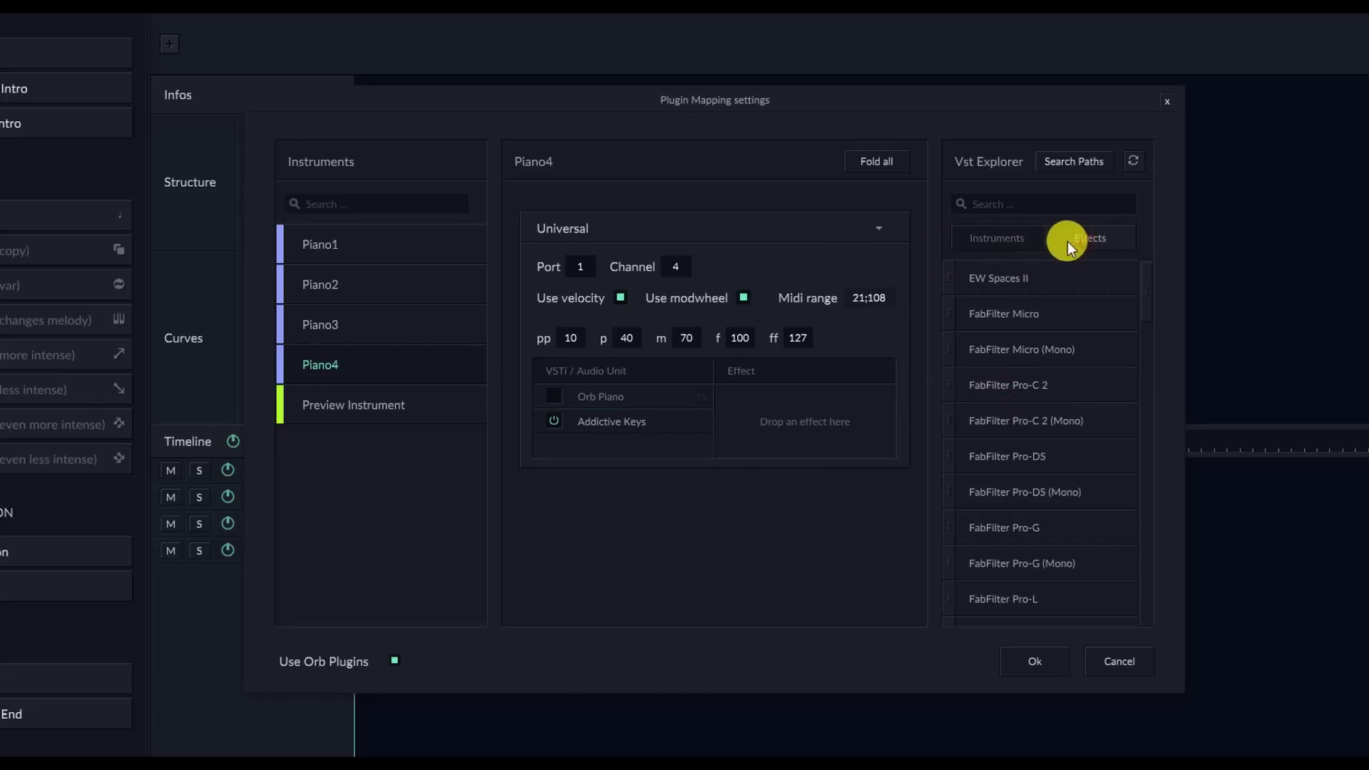
pyautogui.scroll(-3, 1063, 463)
pyautogui.scroll(-2, 1066, 566)
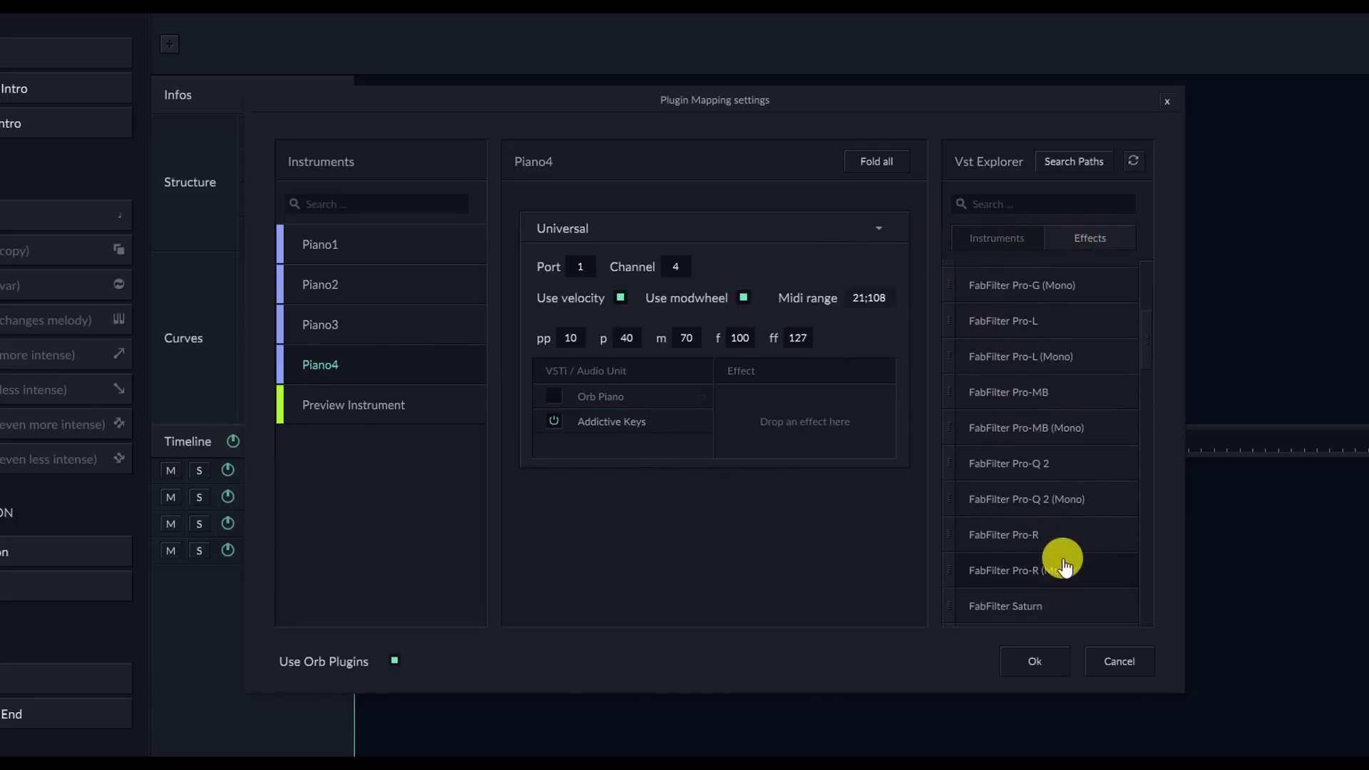
pyautogui.moveTo(1048, 542); pyautogui.dragTo(756, 376)
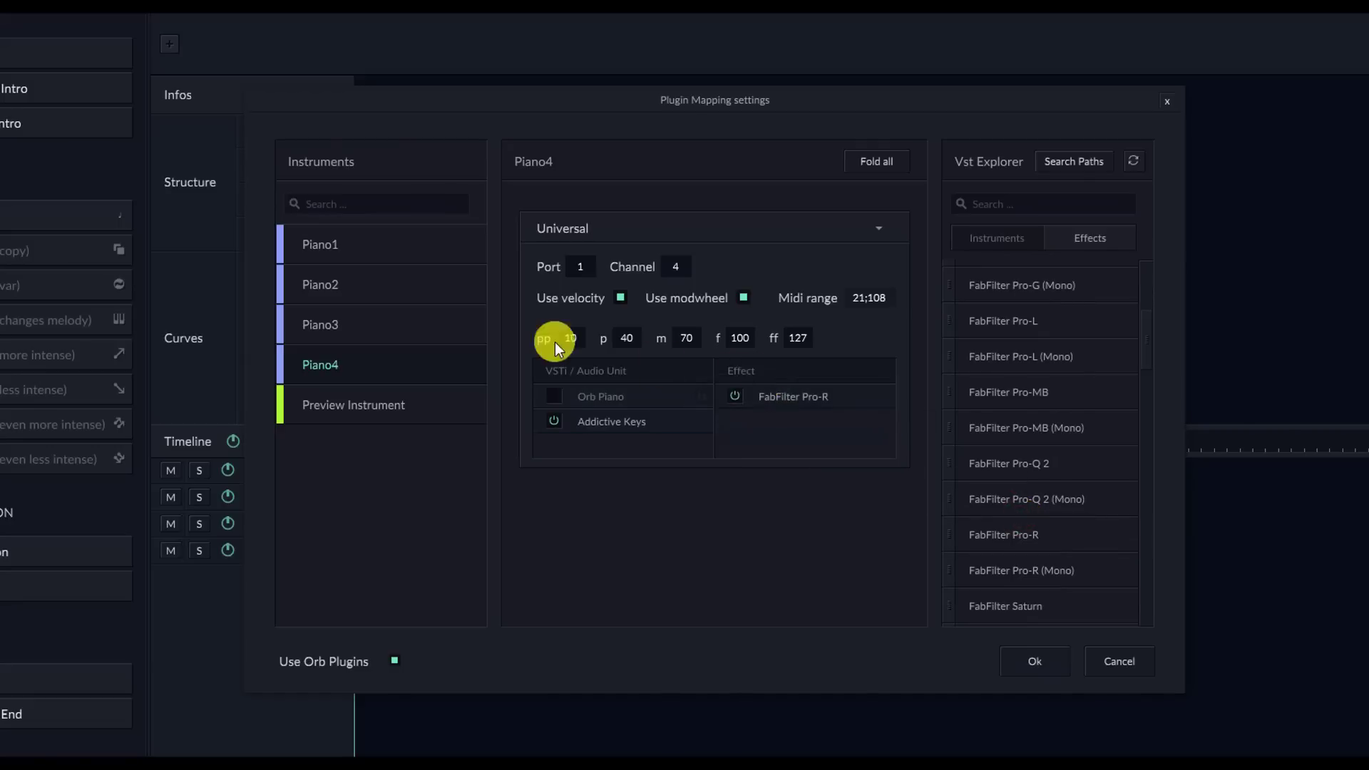
pyautogui.click(344, 318)
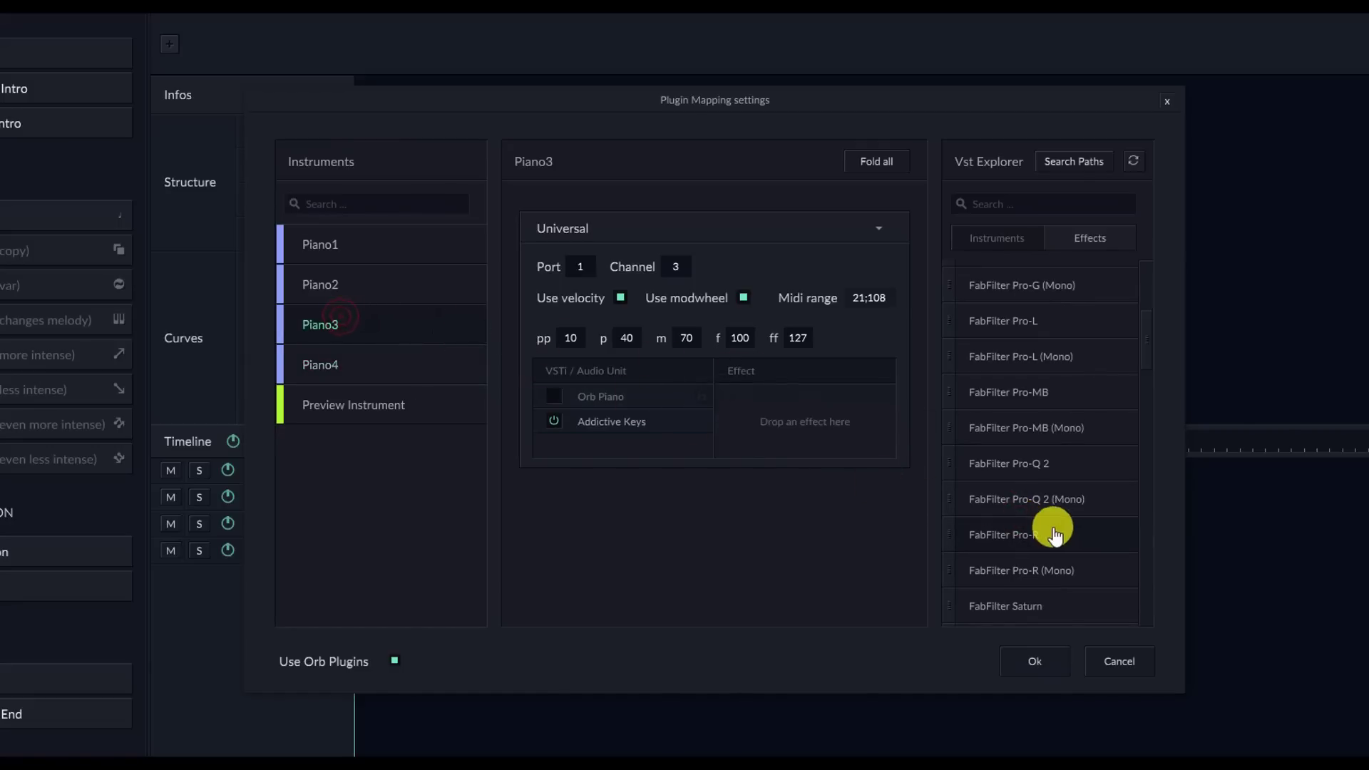
pyautogui.moveTo(1045, 528); pyautogui.dragTo(735, 412)
pyautogui.click(370, 284)
pyautogui.moveTo(998, 532); pyautogui.dragTo(797, 421)
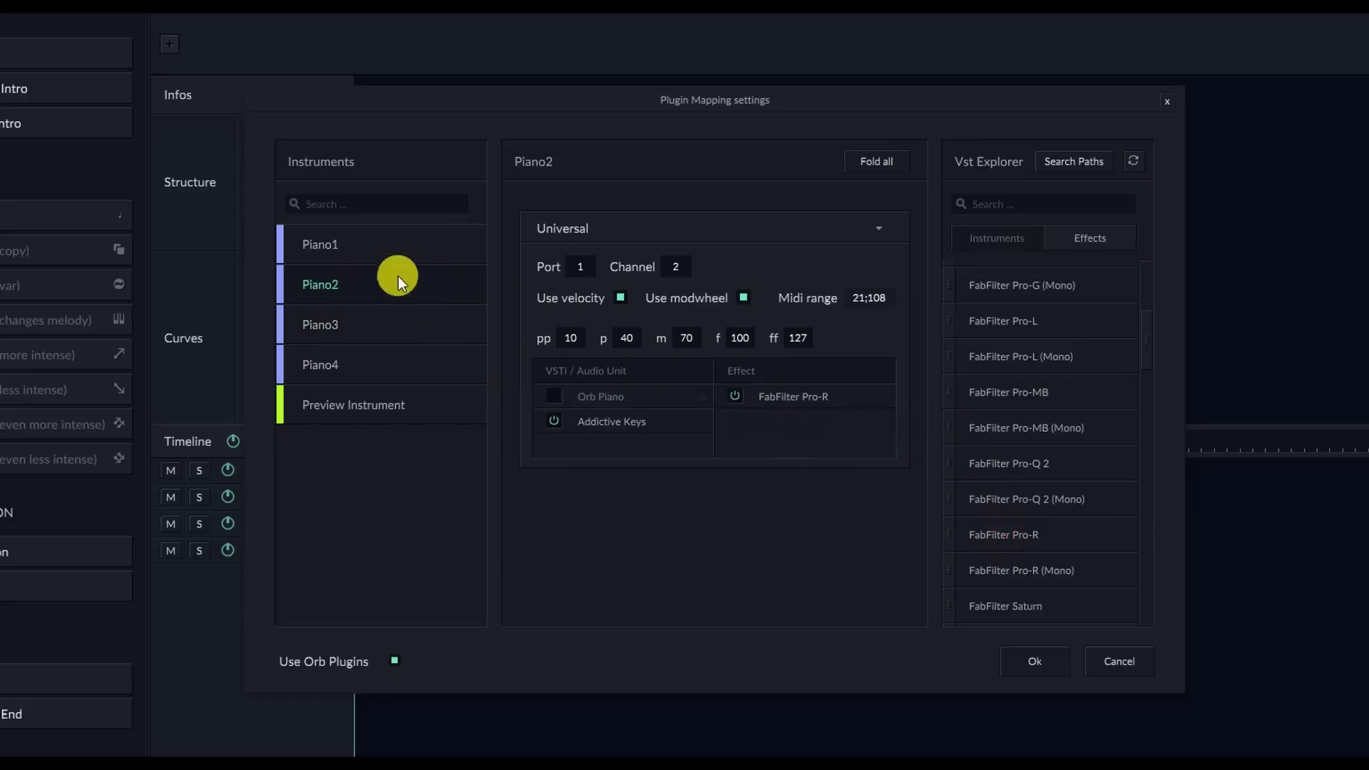
pyautogui.click(354, 245)
pyautogui.moveTo(998, 535); pyautogui.dragTo(765, 414)
pyautogui.click(953, 607)
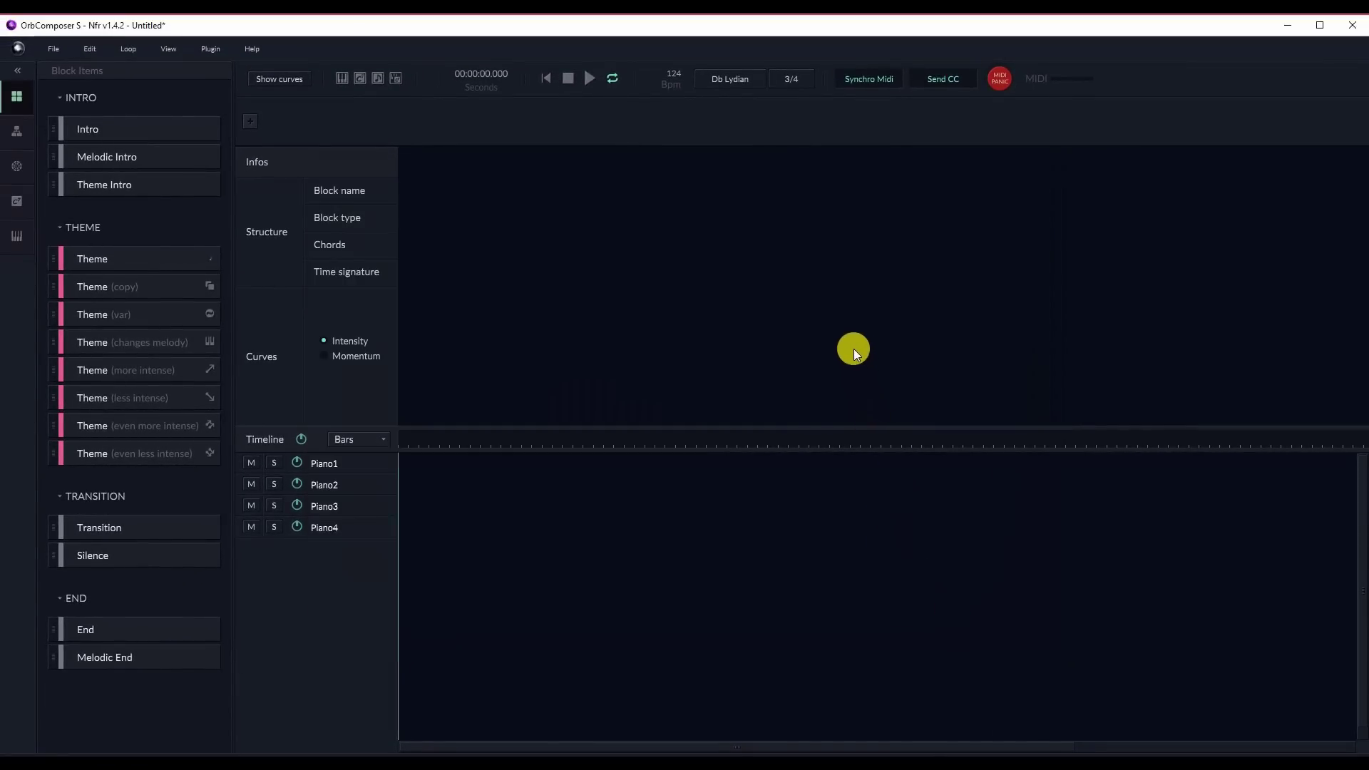
# Enter a tempo of 80 BPM, choose key C Minor, and change the time signature from 3/4 to 6/8
pyautogui.click(674, 73)
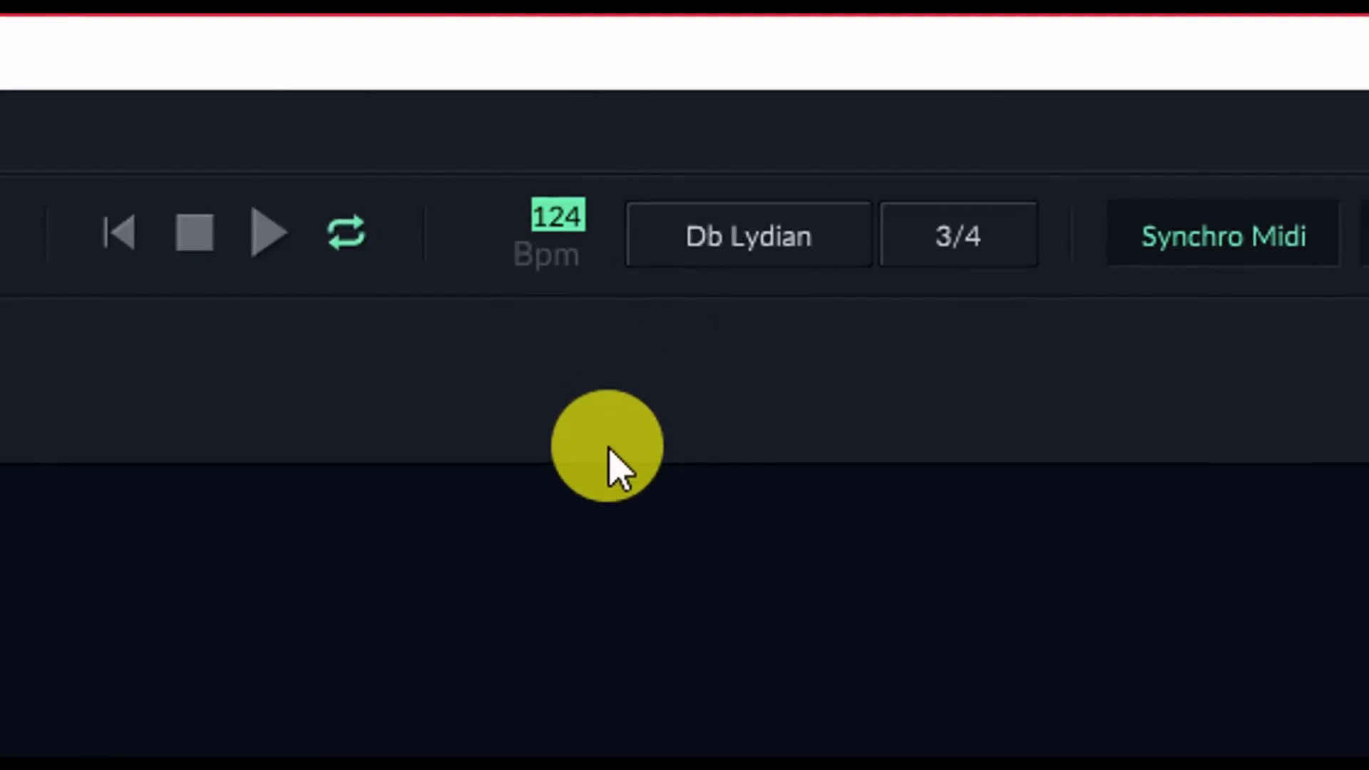
pyautogui.write('80')
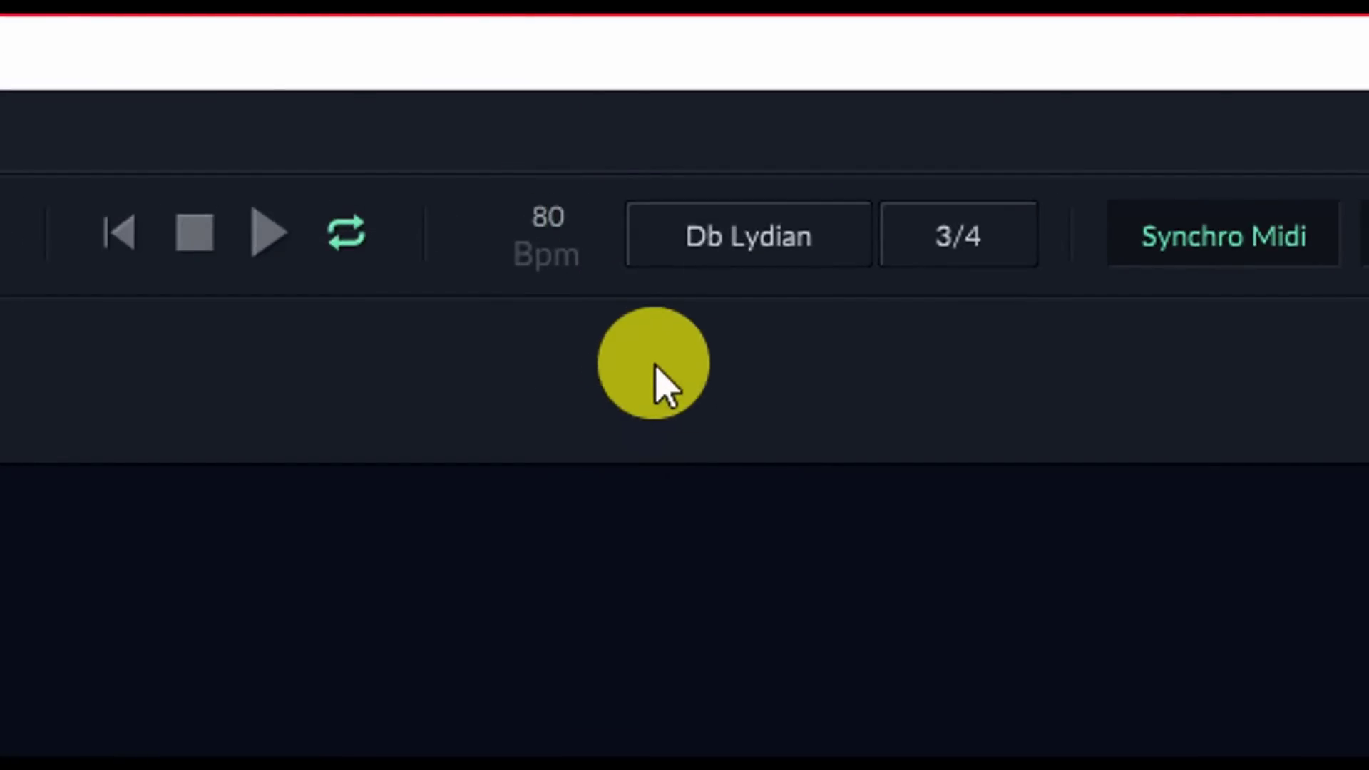
pyautogui.click(716, 257)
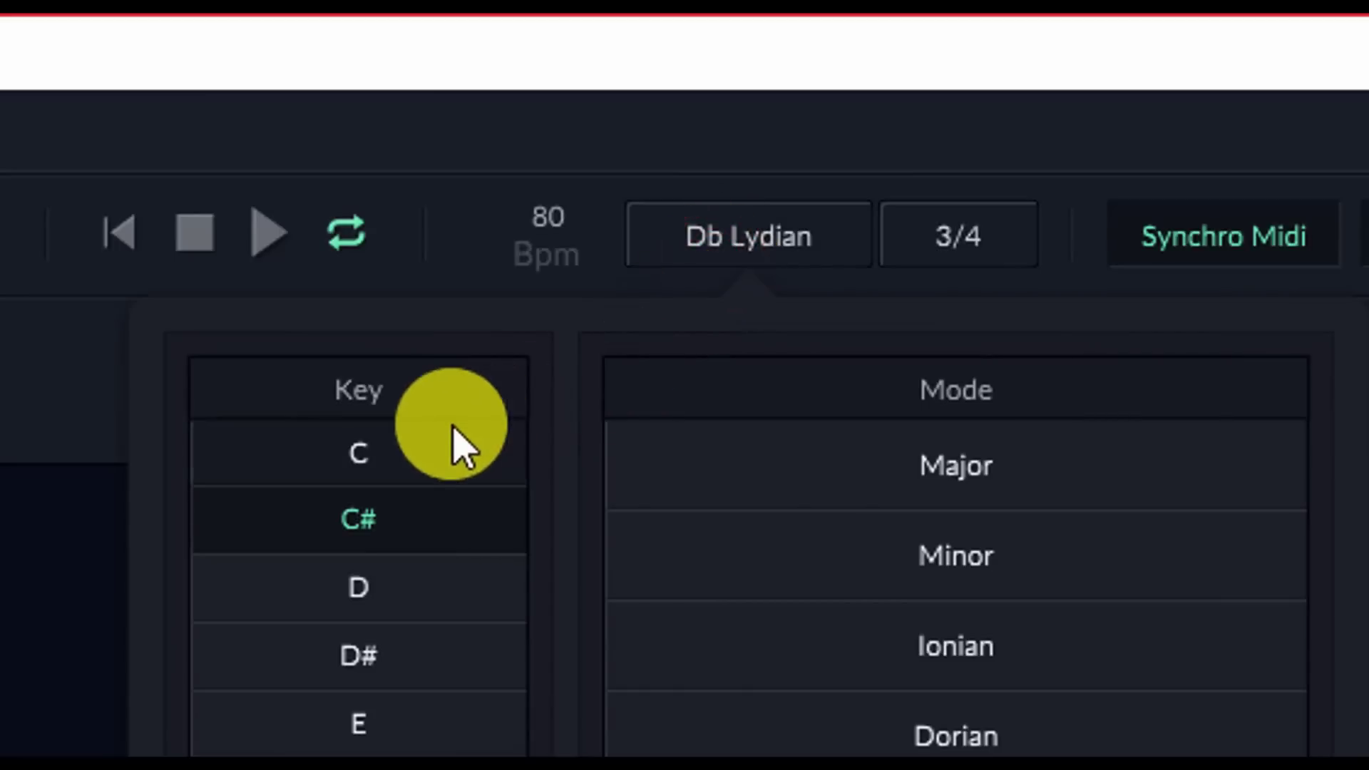
pyautogui.click(406, 449)
pyautogui.click(814, 576)
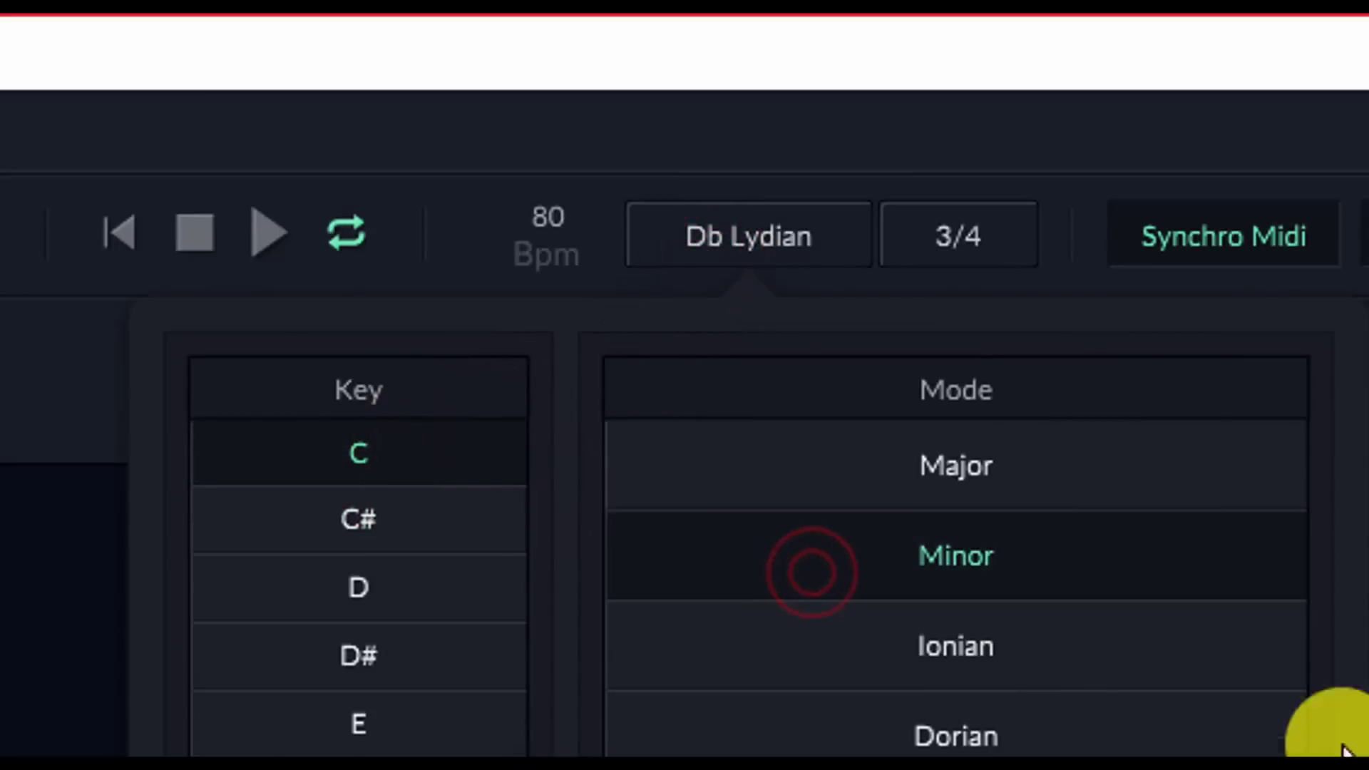
pyautogui.click(1009, 237)
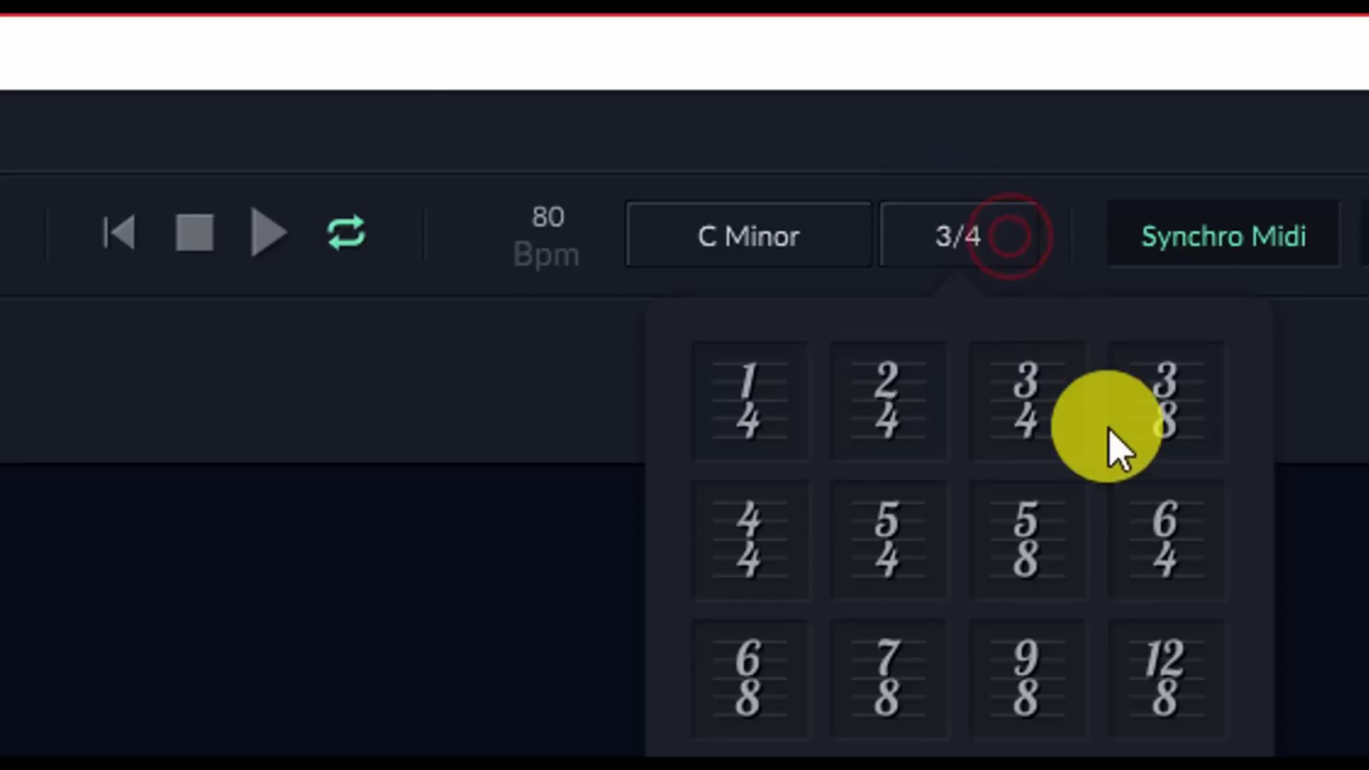
pyautogui.click(752, 706)
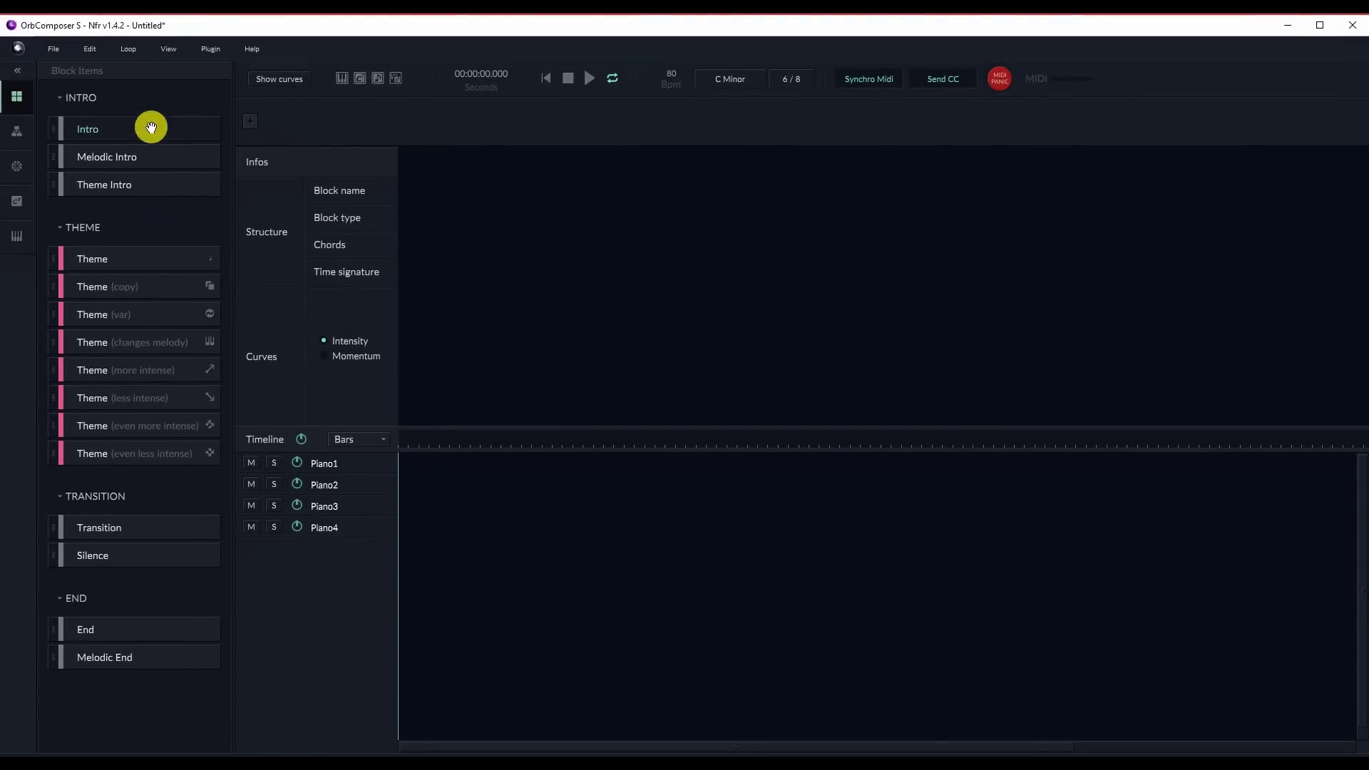
# Place an Intro block, then a Theme block, and fill the Theme's empty Piano2 lane with a clip
pyautogui.moveTo(147, 128); pyautogui.dragTo(464, 178)
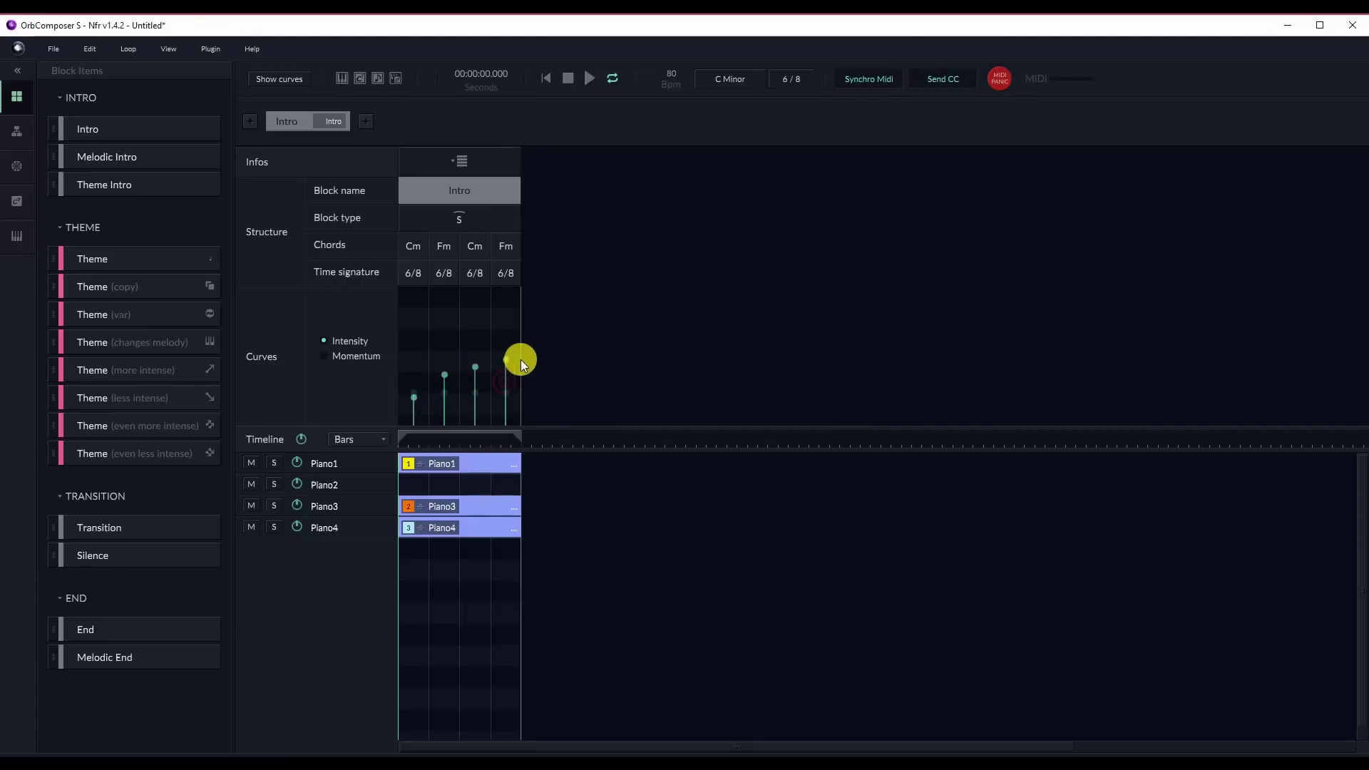
pyautogui.moveTo(108, 247); pyautogui.dragTo(549, 331)
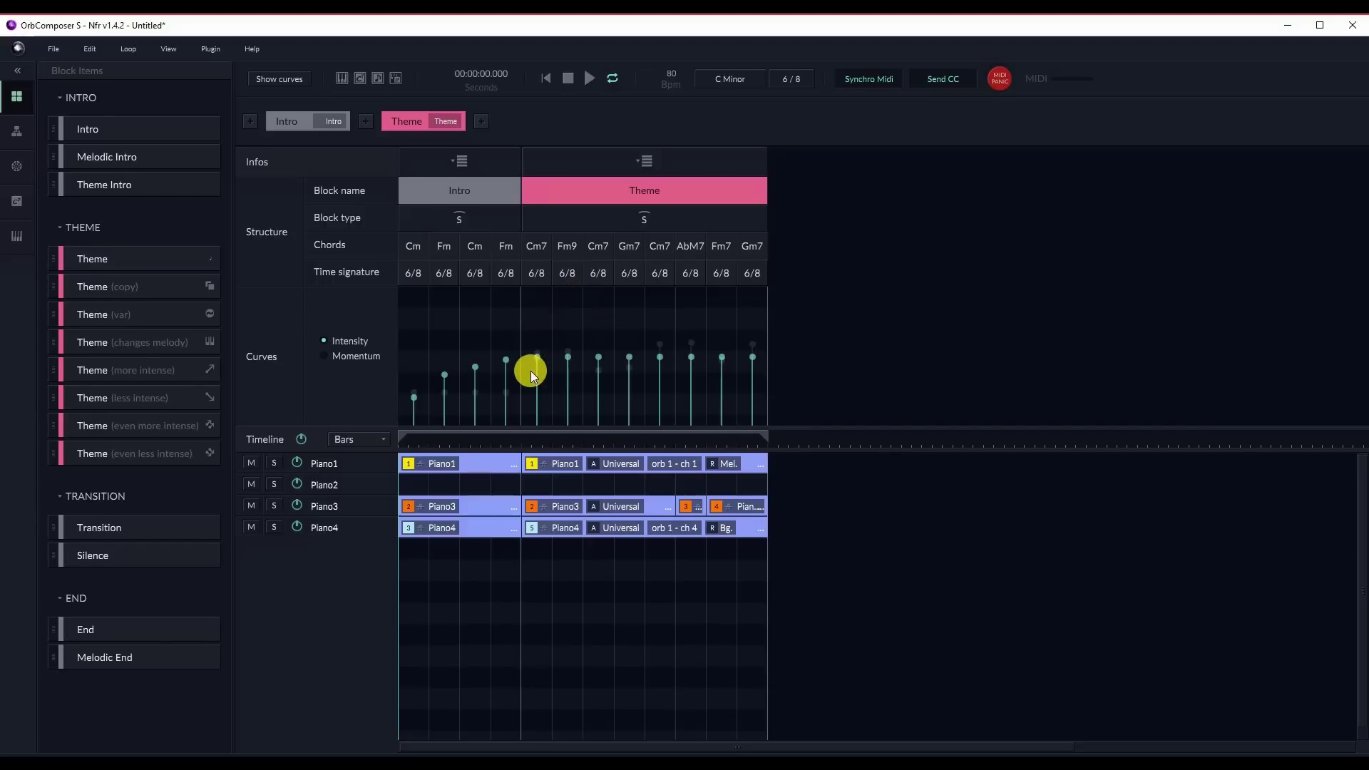
pyautogui.click(550, 485)
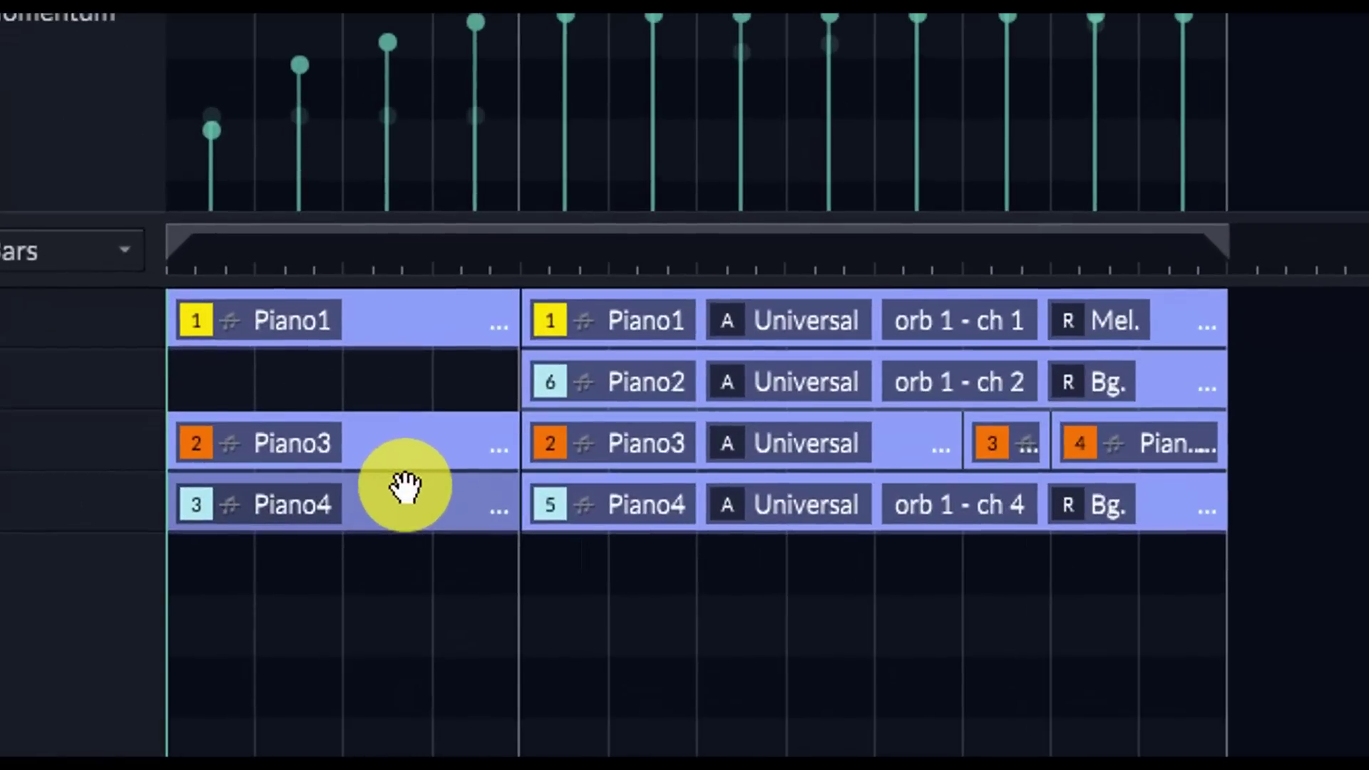
# Lock the Piano4 clips in both the Intro and the Theme to the Bass role
pyautogui.doubleClick(405, 487)
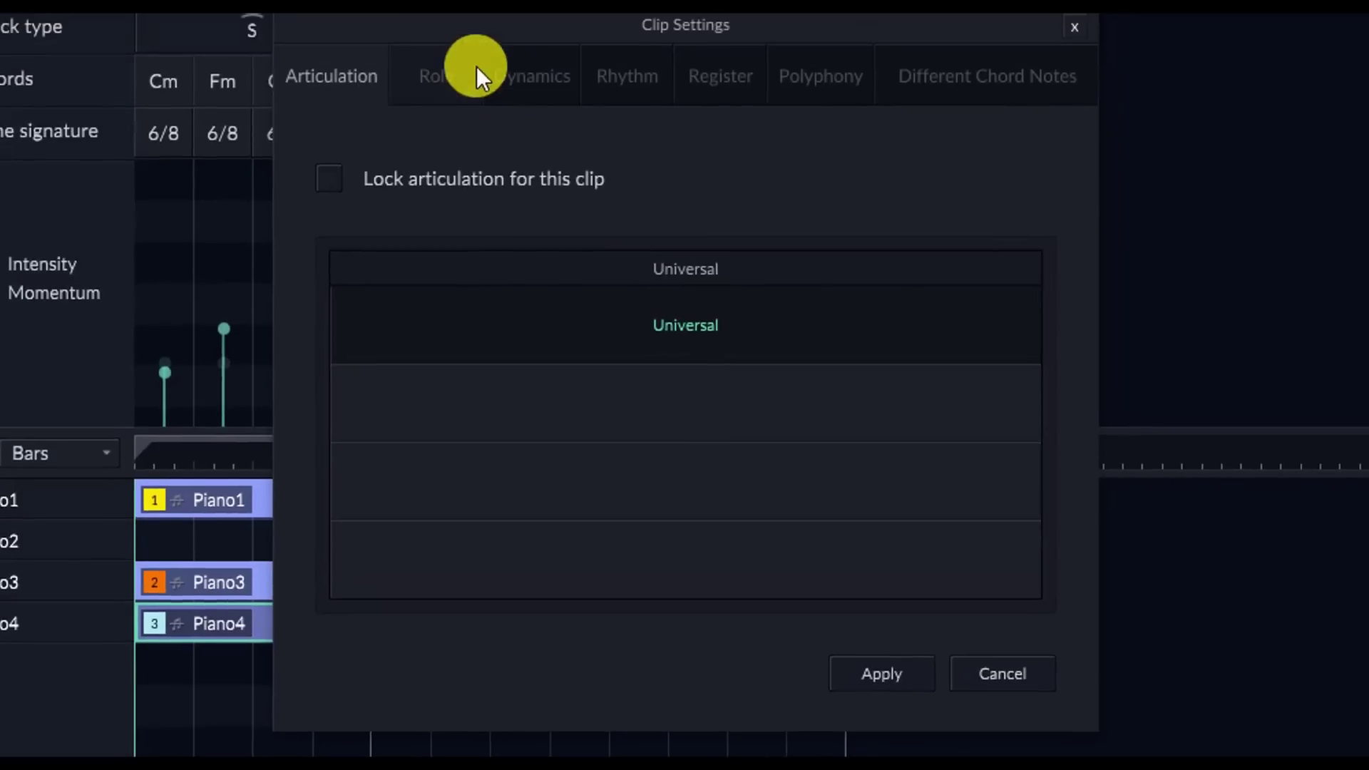
pyautogui.click(503, 0)
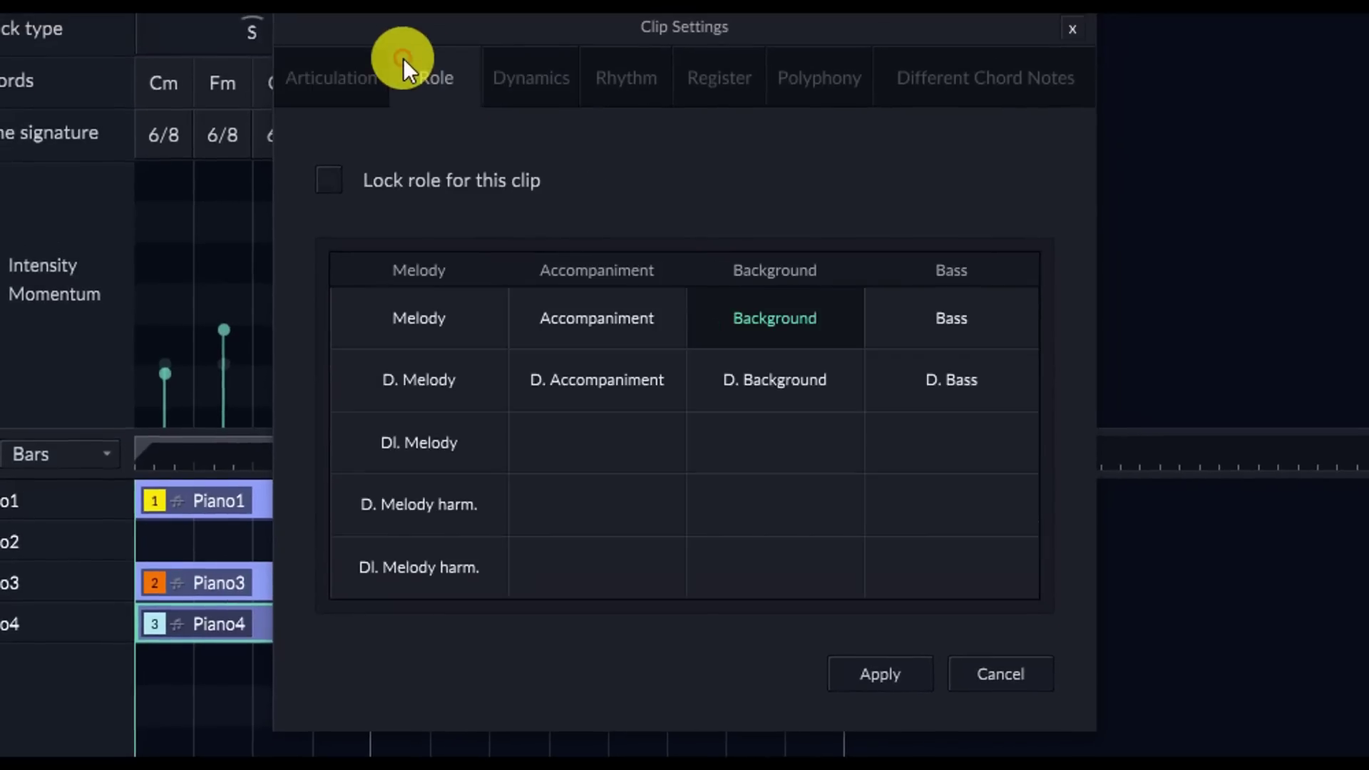
pyautogui.click(980, 321)
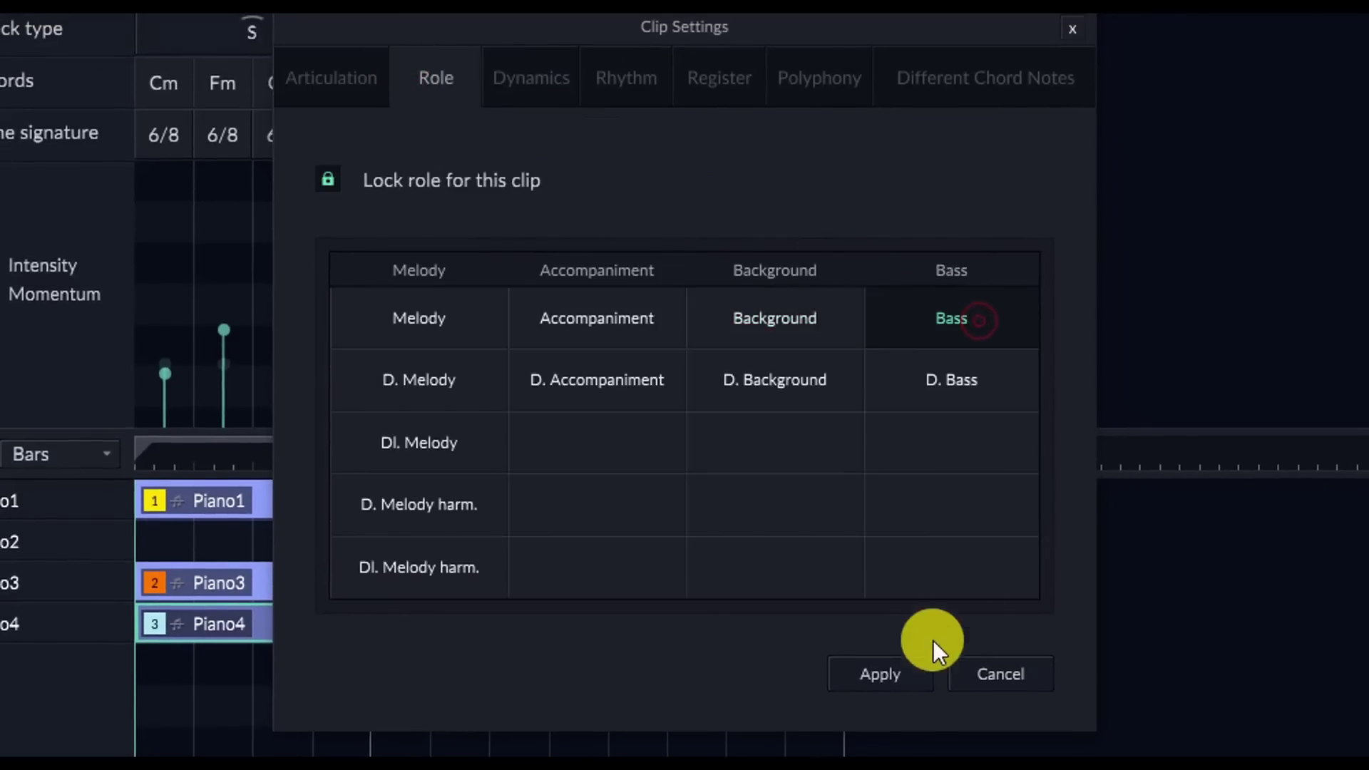
pyautogui.click(880, 673)
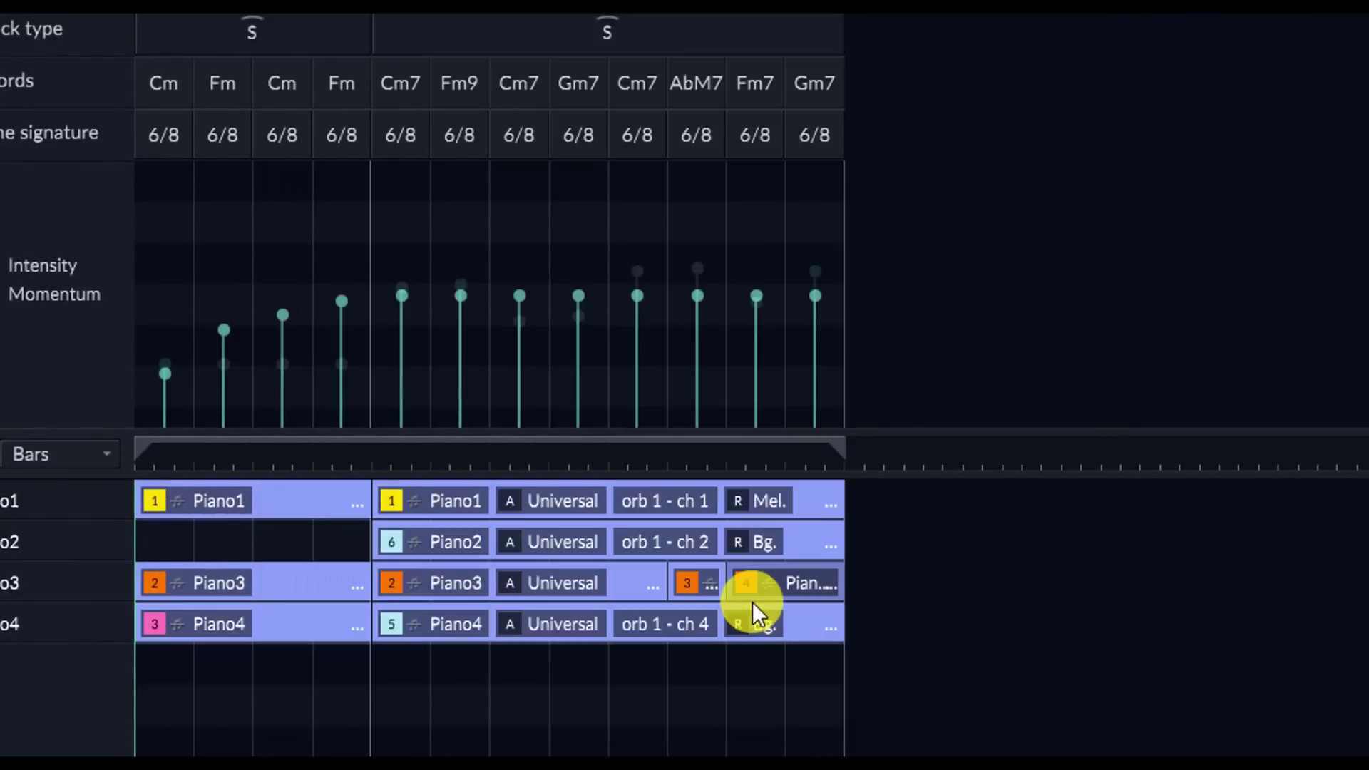
pyautogui.doubleClick(807, 622)
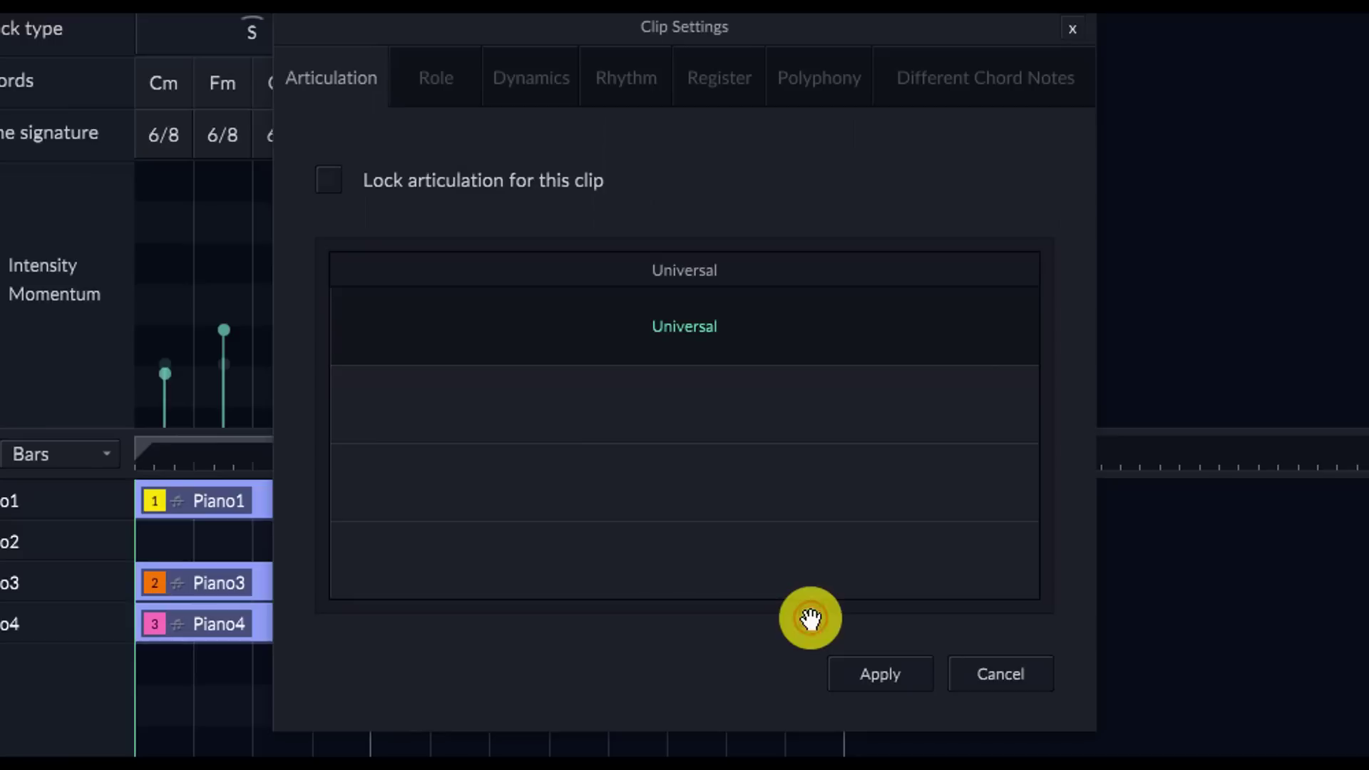
pyautogui.click(428, 82)
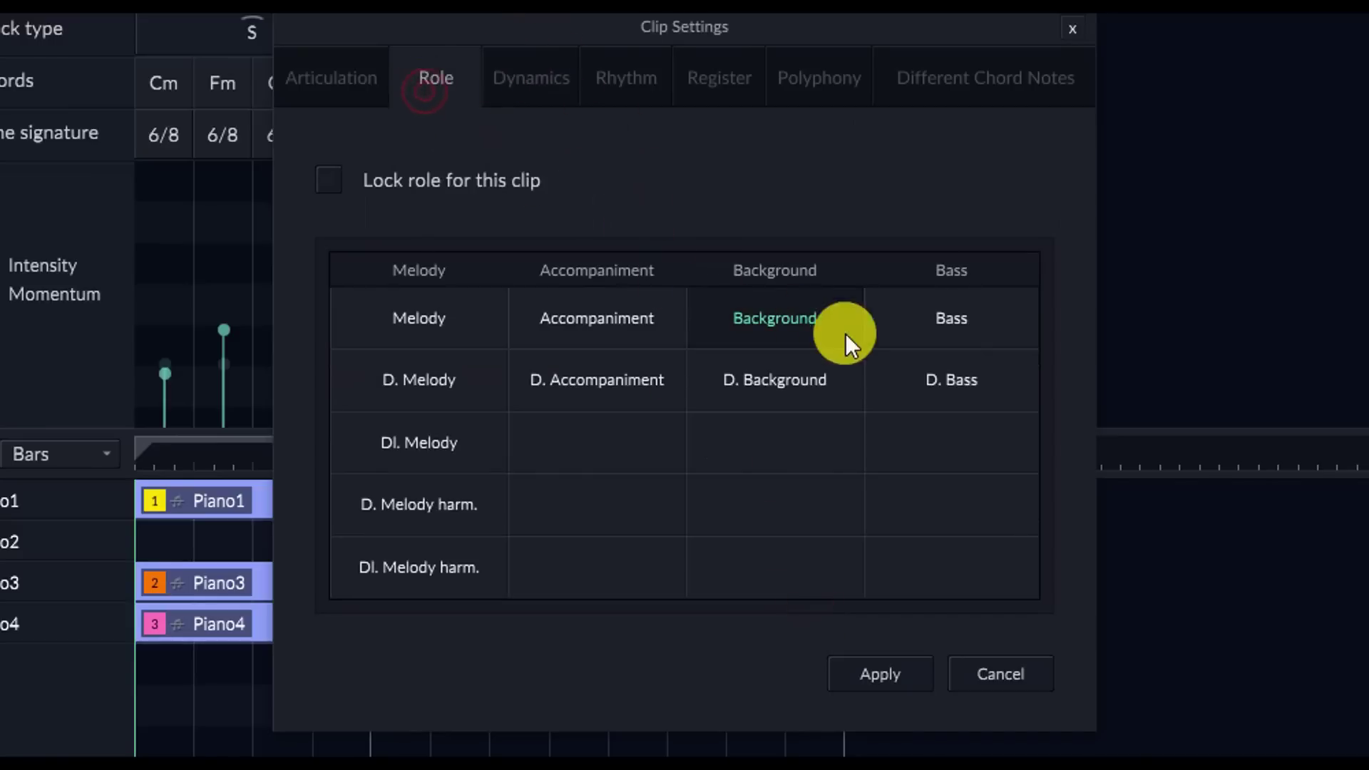
pyautogui.click(942, 348)
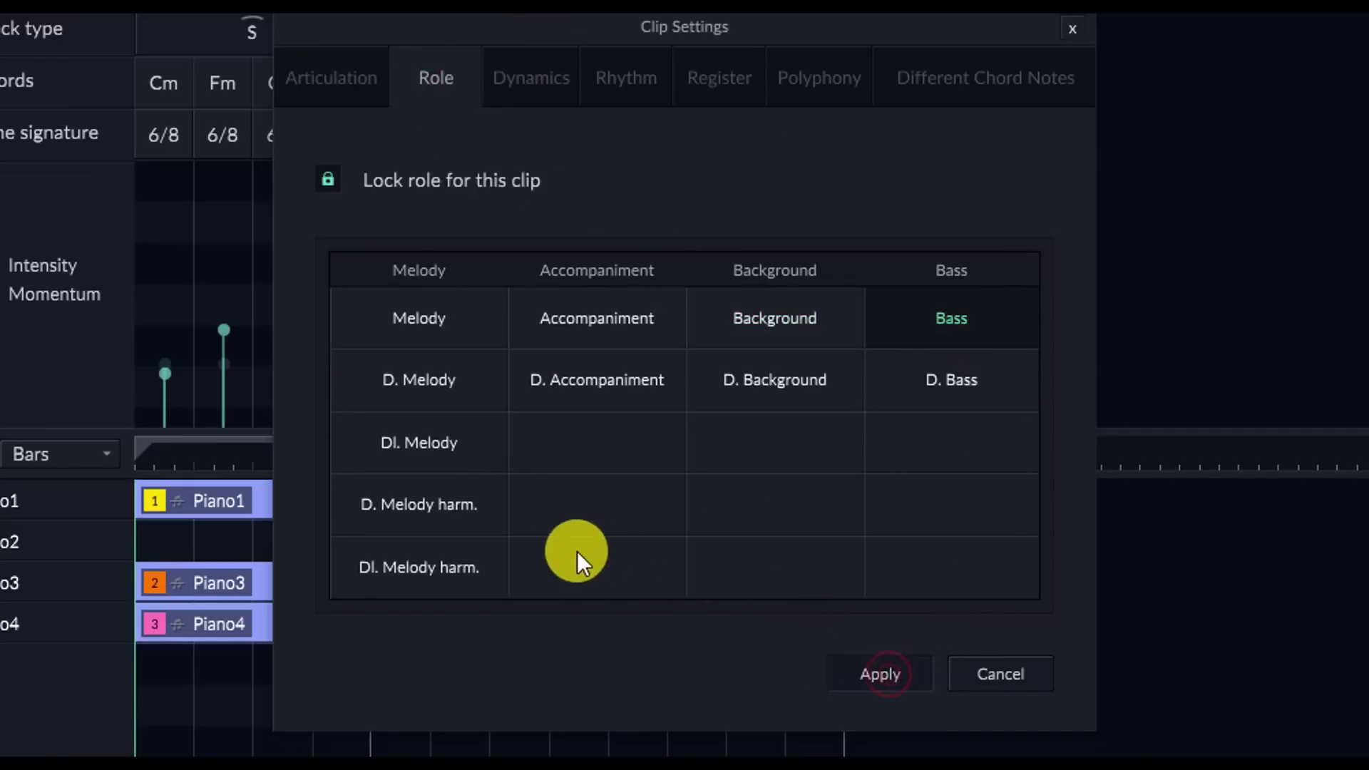
pyautogui.press('Return')
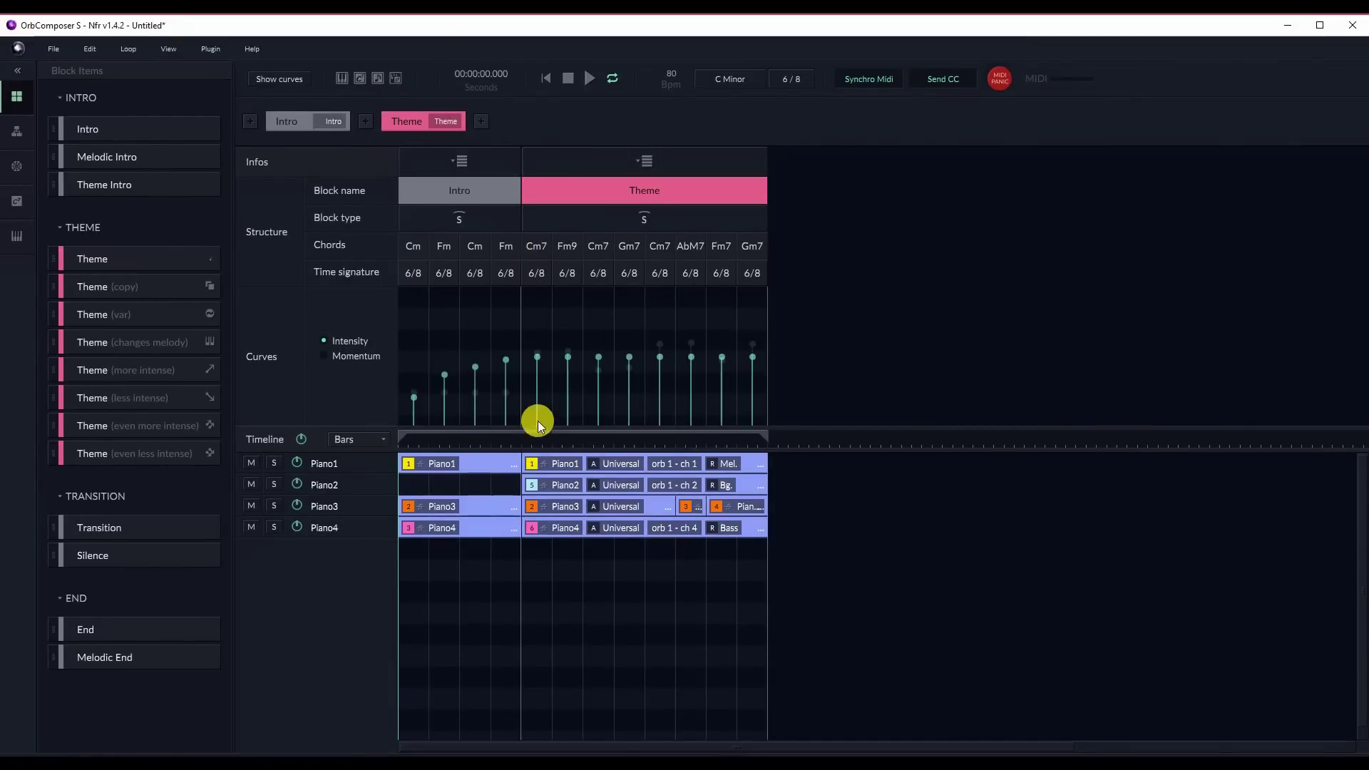
# Move playback to the Theme start and set the Theme's structure to Q Aq (4+4)
pyautogui.click(525, 438)
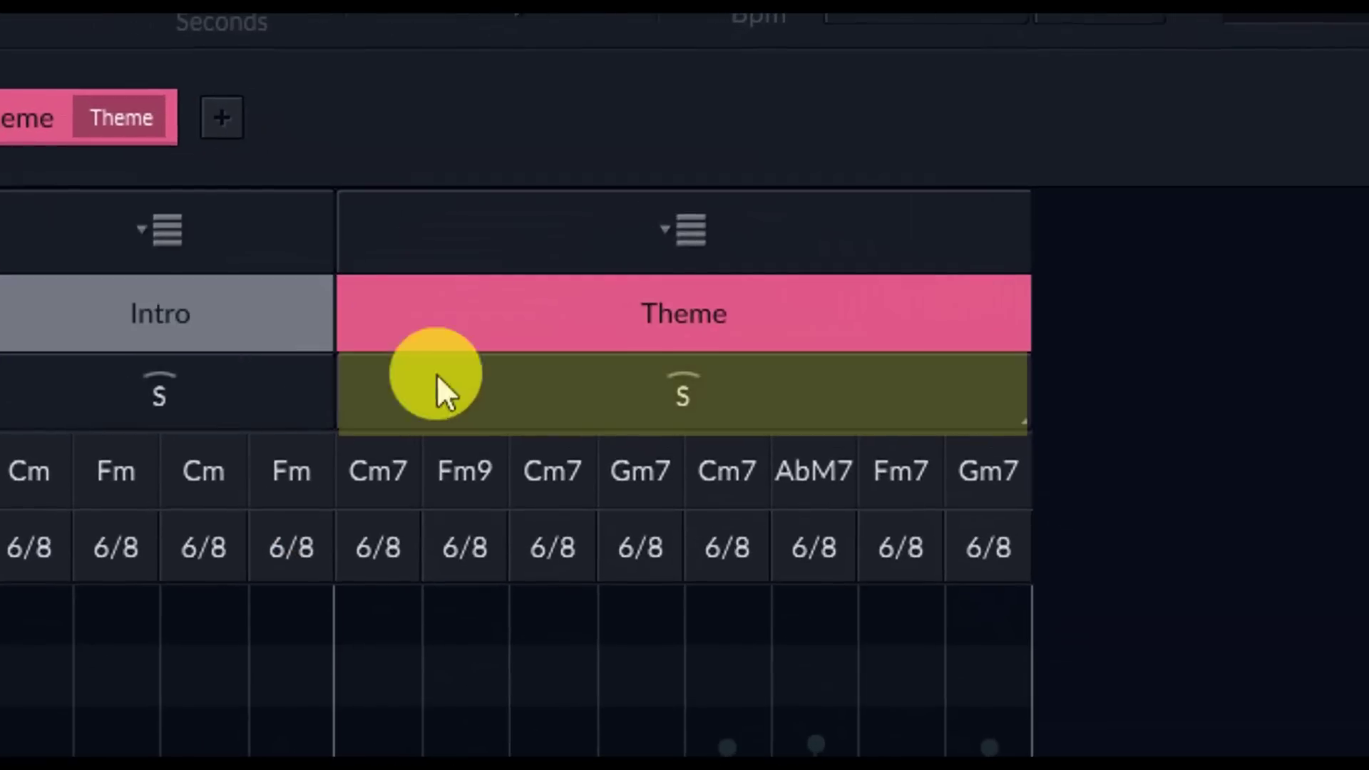
pyautogui.click(437, 373)
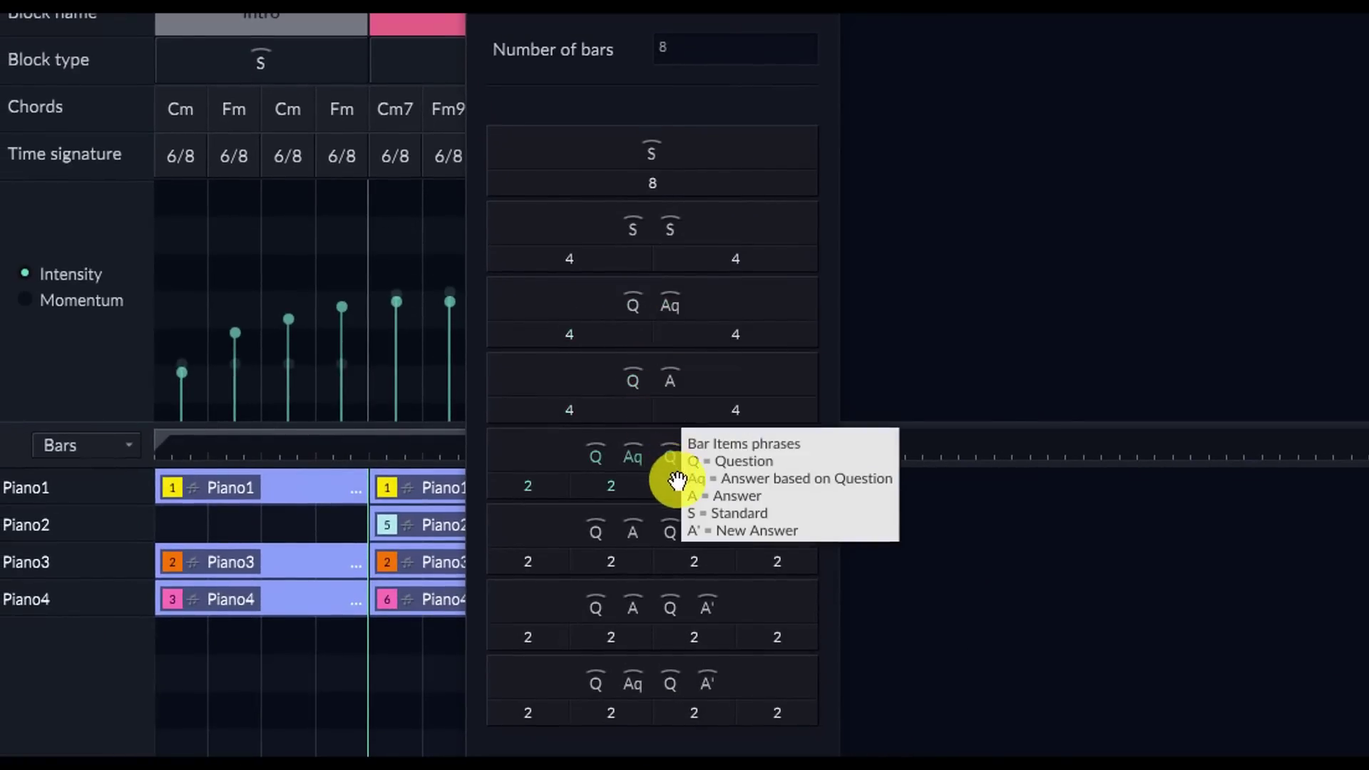
pyautogui.click(667, 321)
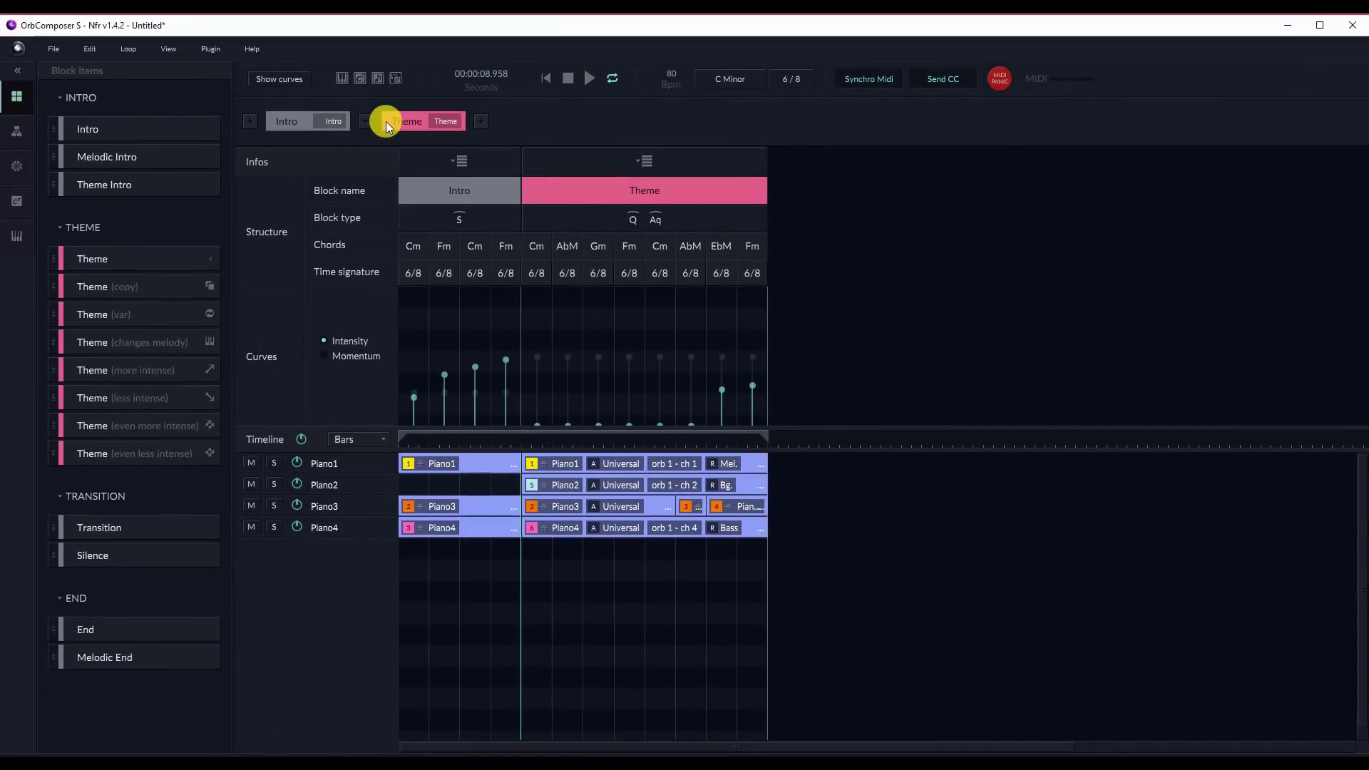
# Duplicate the Theme block after itself, then raise intensity on the first Theme and higher on the second
pyautogui.rightClick(417, 127)
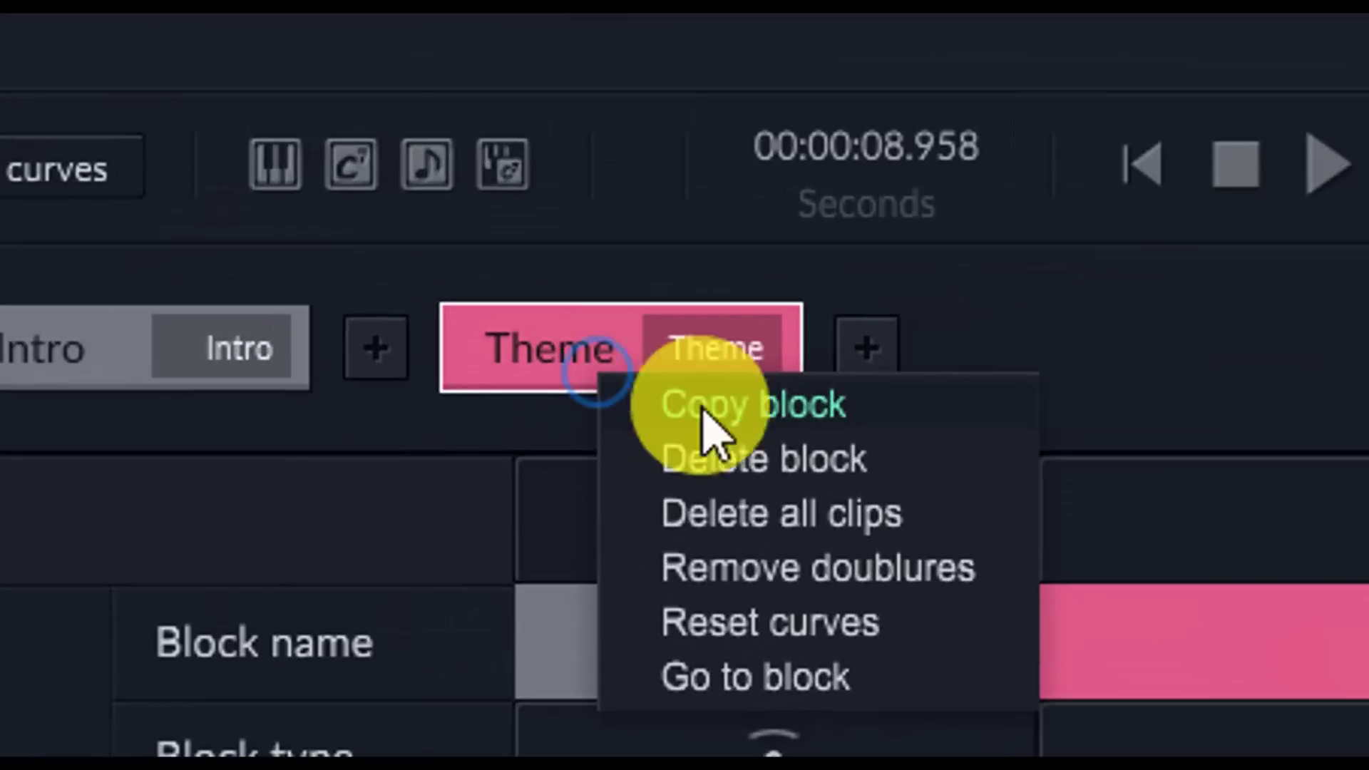
pyautogui.click(717, 410)
pyautogui.rightClick(875, 349)
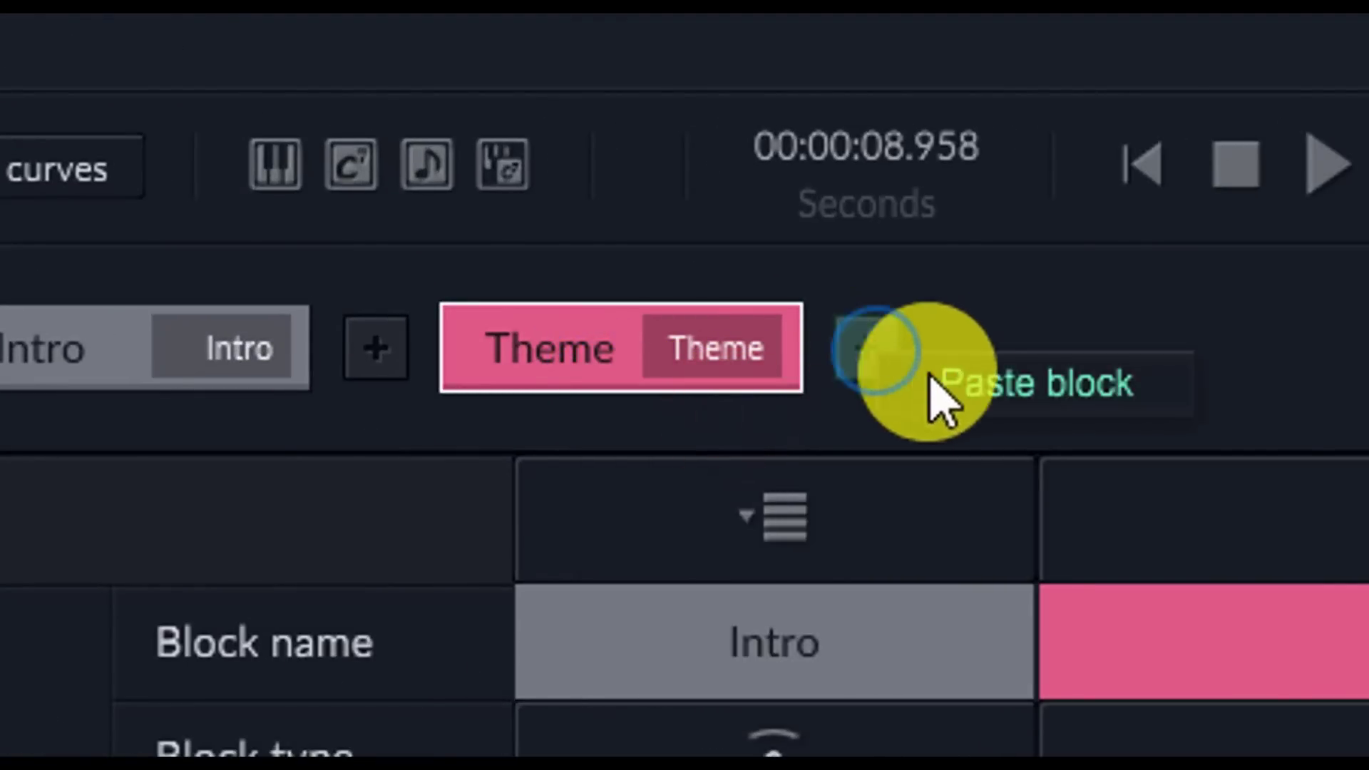
pyautogui.click(954, 390)
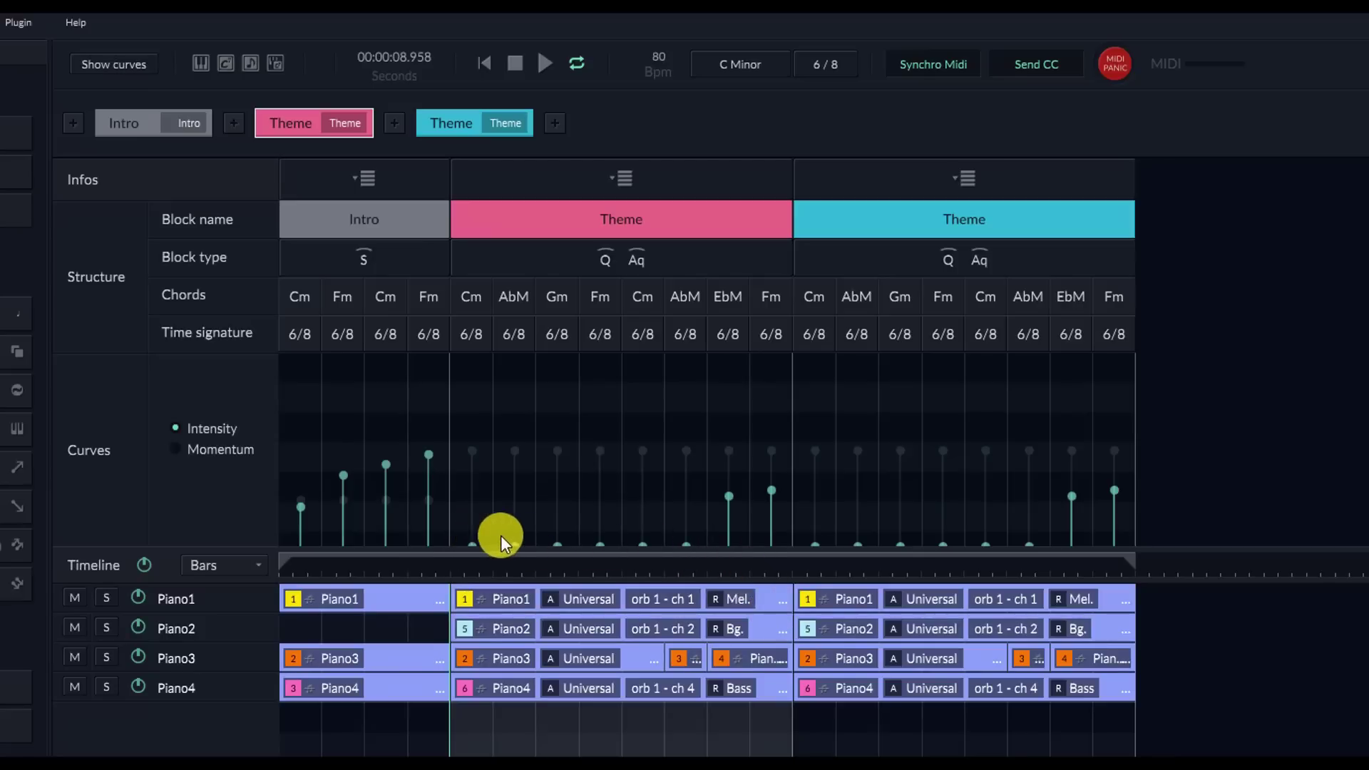
pyautogui.moveTo(507, 506); pyautogui.dragTo(484, 469)
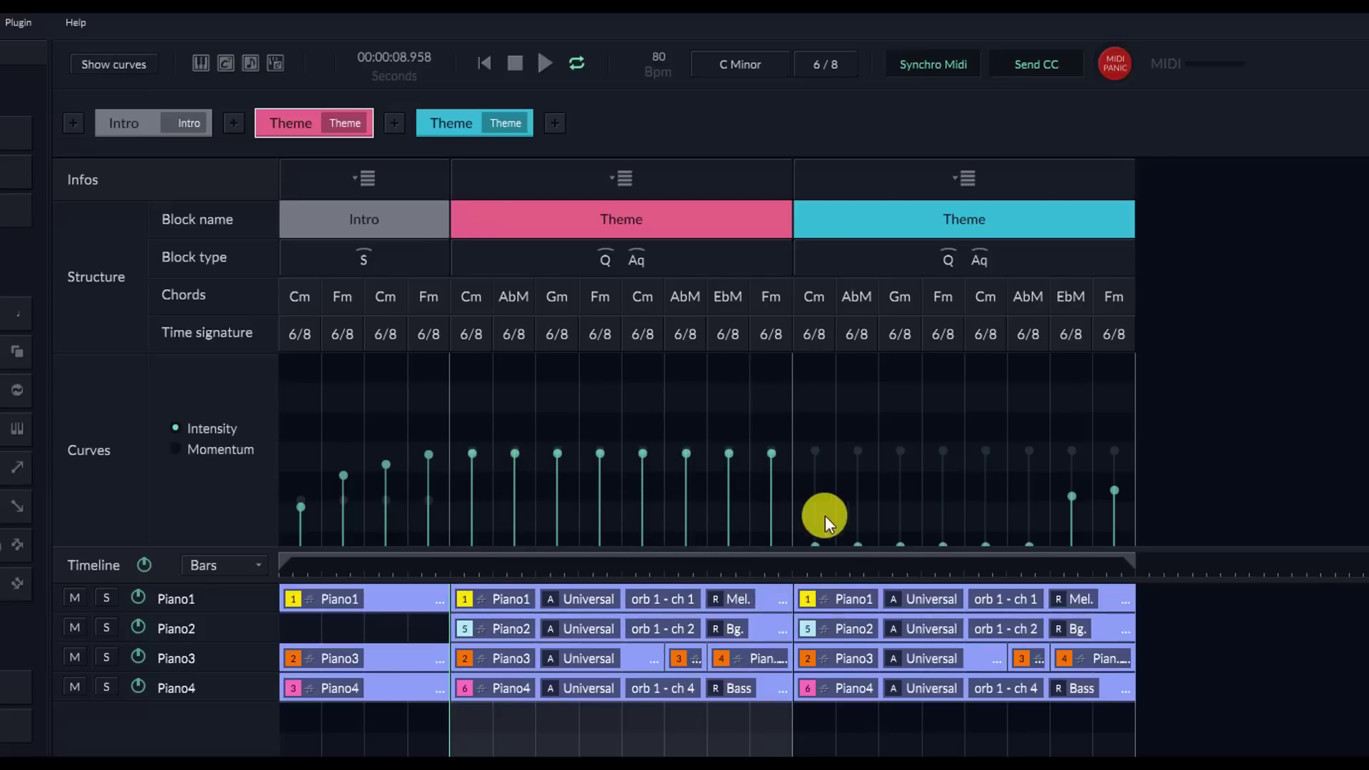
pyautogui.moveTo(838, 462)
pyautogui.mouseDown()
pyautogui.moveTo(815, 496)
pyautogui.moveTo(800, 438)
pyautogui.moveTo(831, 426)
pyautogui.mouseUp()
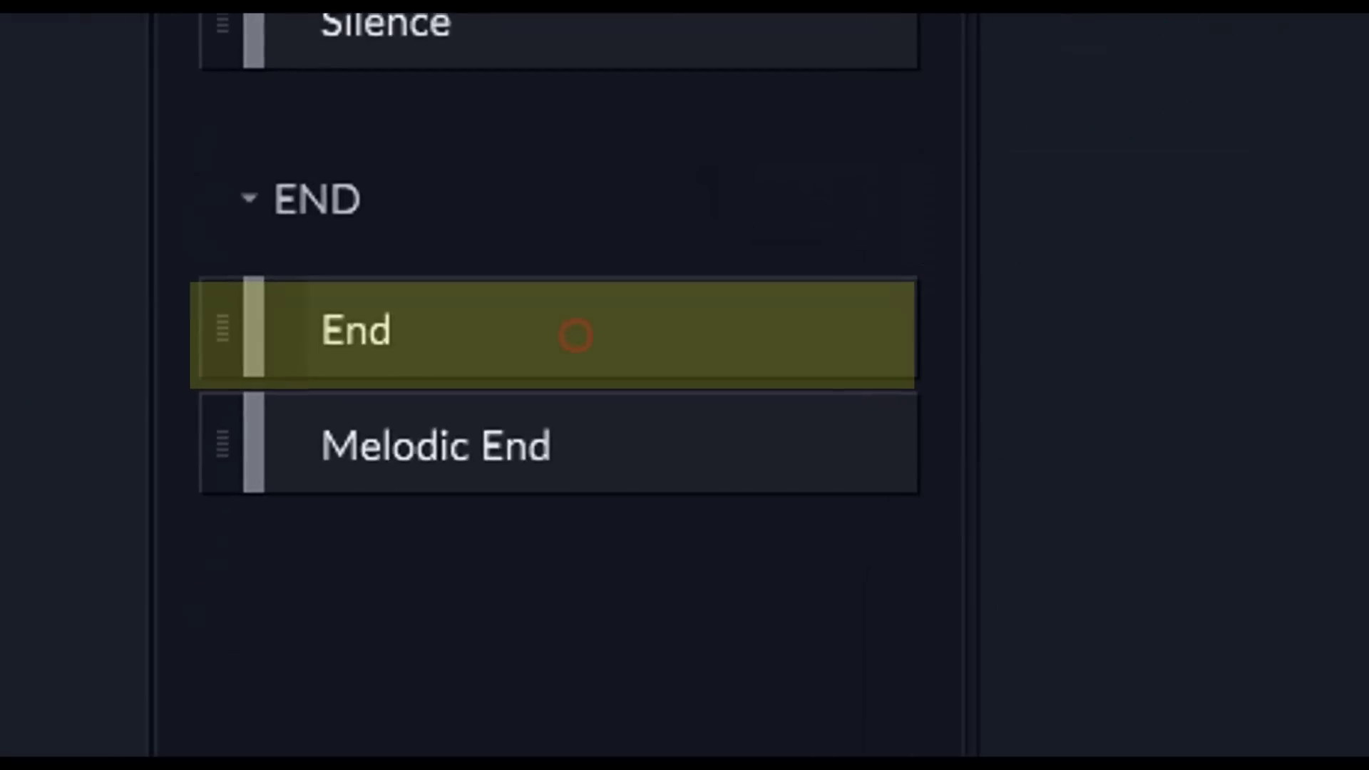
# Append the End block from Block Items after the second Theme
pyautogui.doubleClick(577, 335)
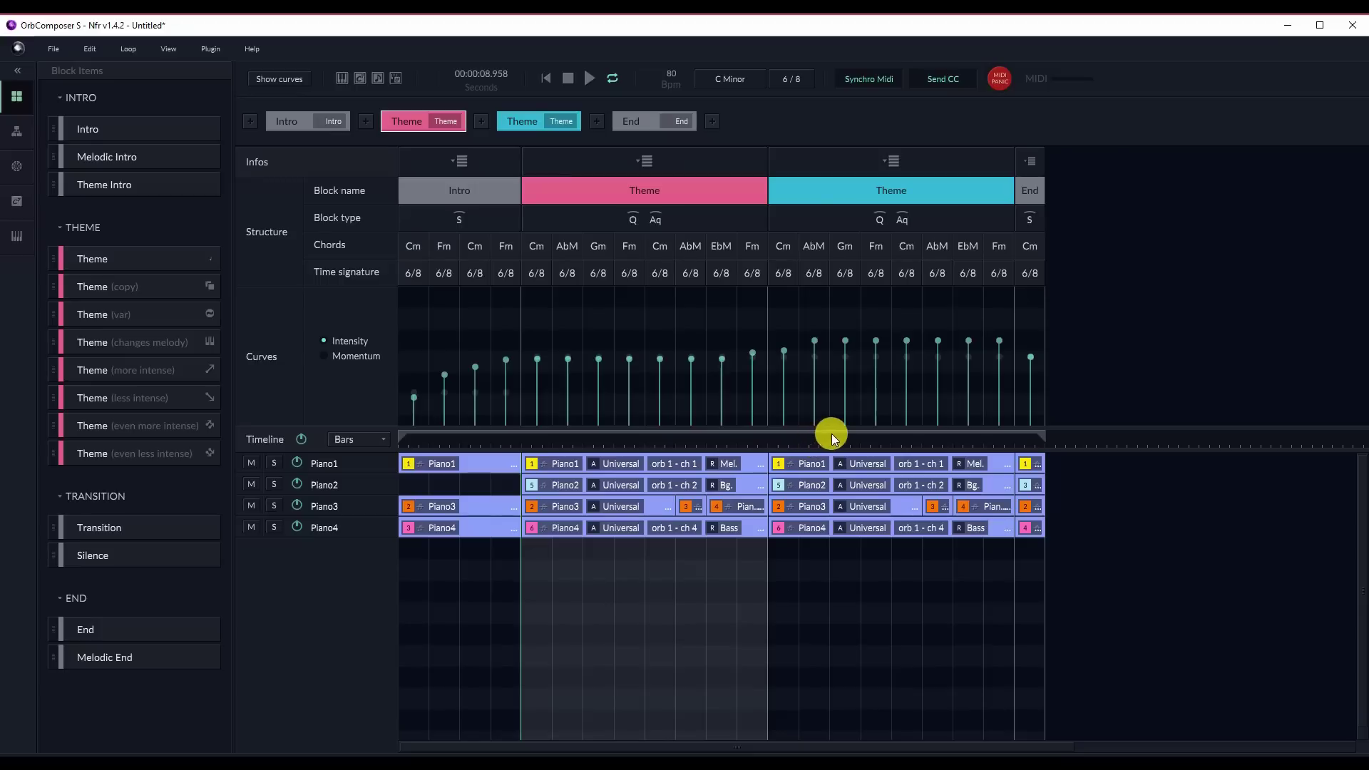
pyautogui.click(549, 78)
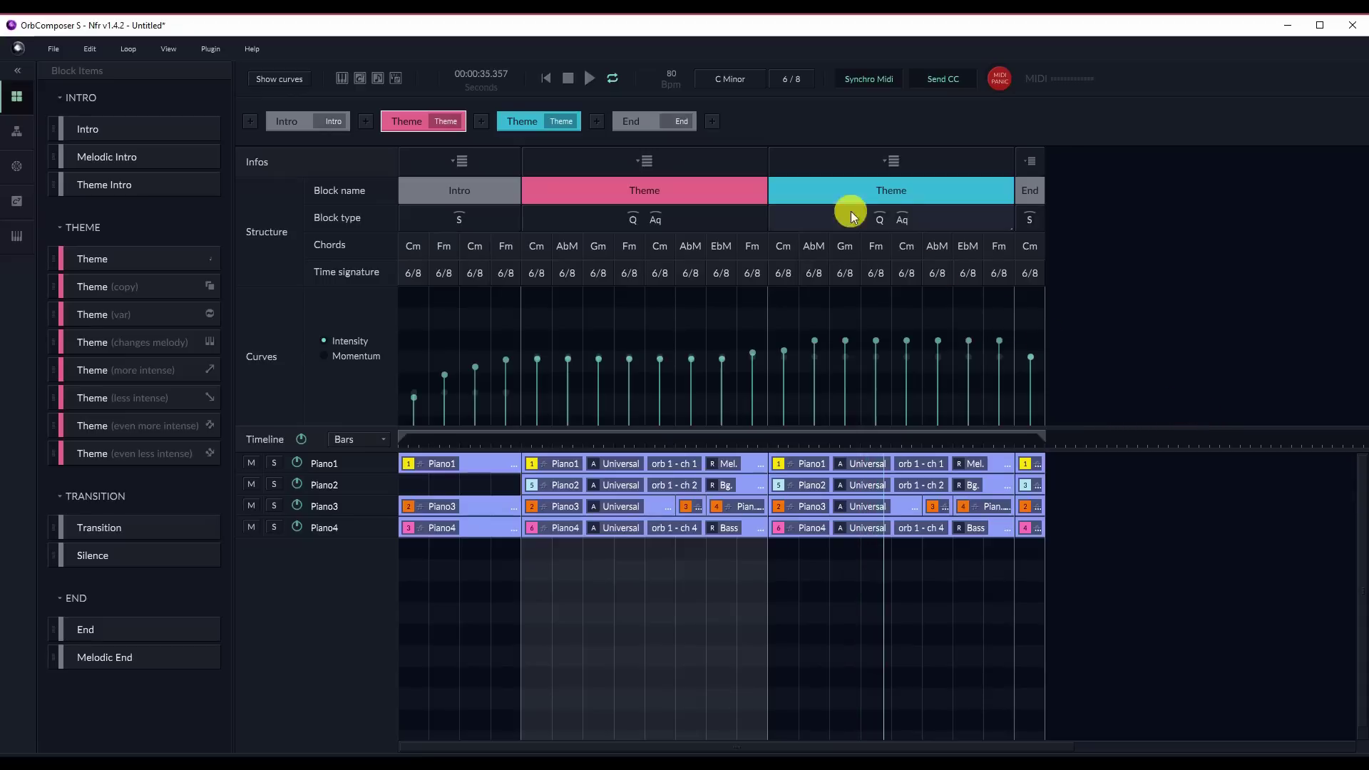
pyautogui.click(566, 77)
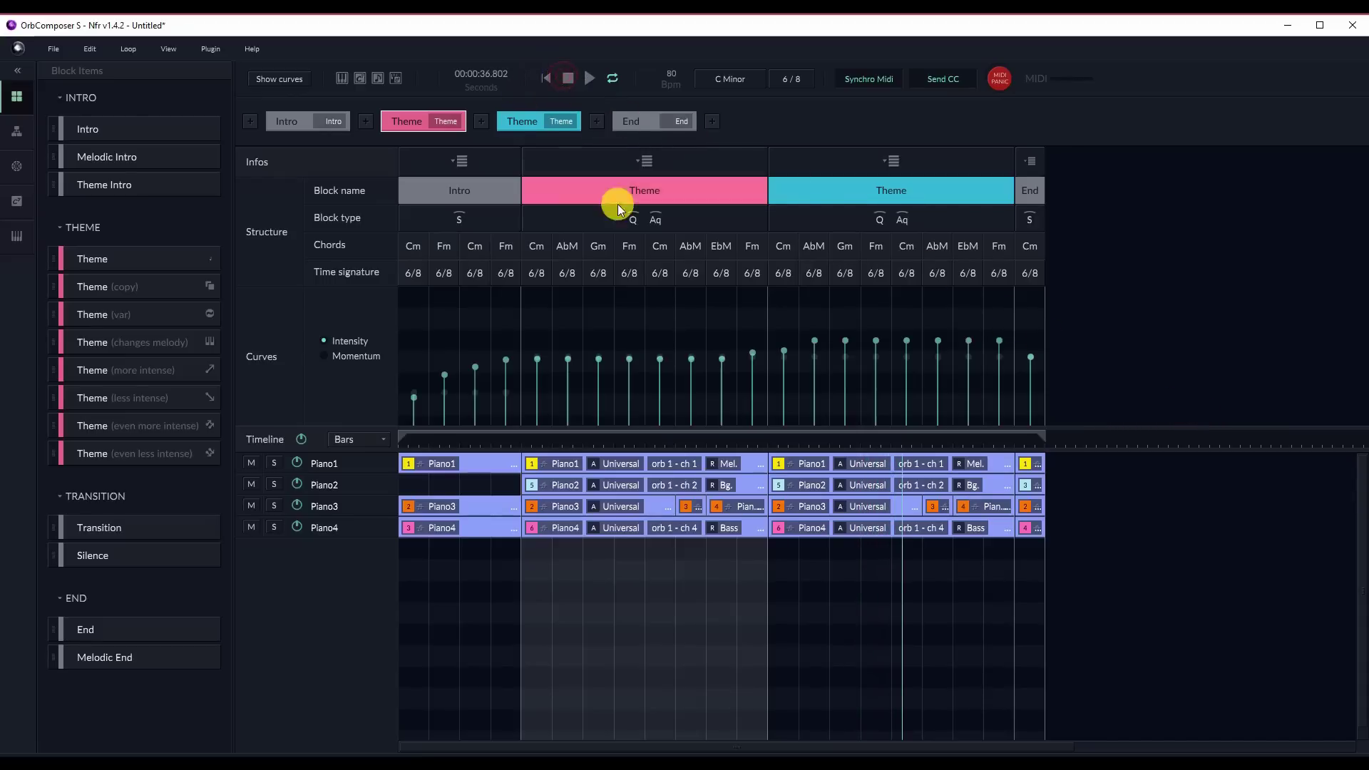
# Give the first Theme's Piano1 clip a locked High register, Average momentum and Low complexity
pyautogui.doubleClick(755, 465)
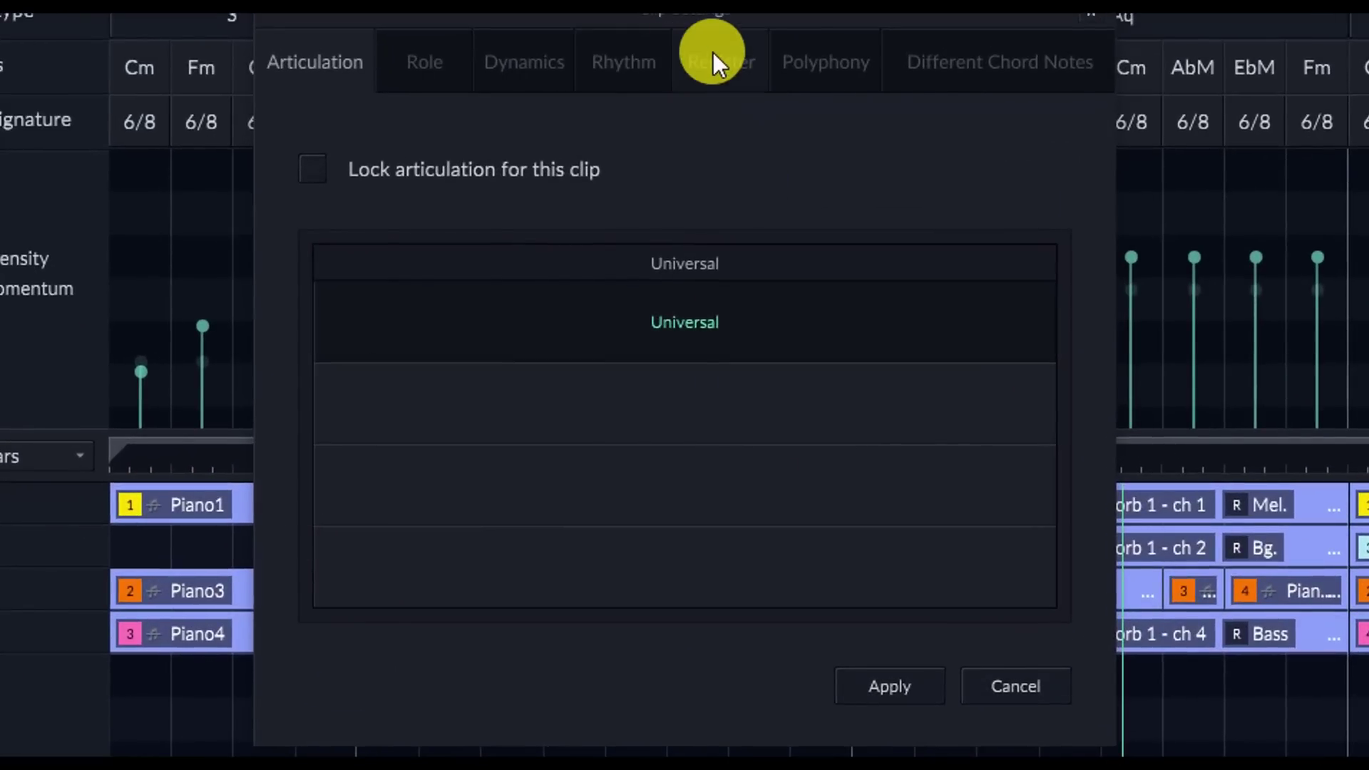
pyautogui.click(712, 52)
pyautogui.click(707, 508)
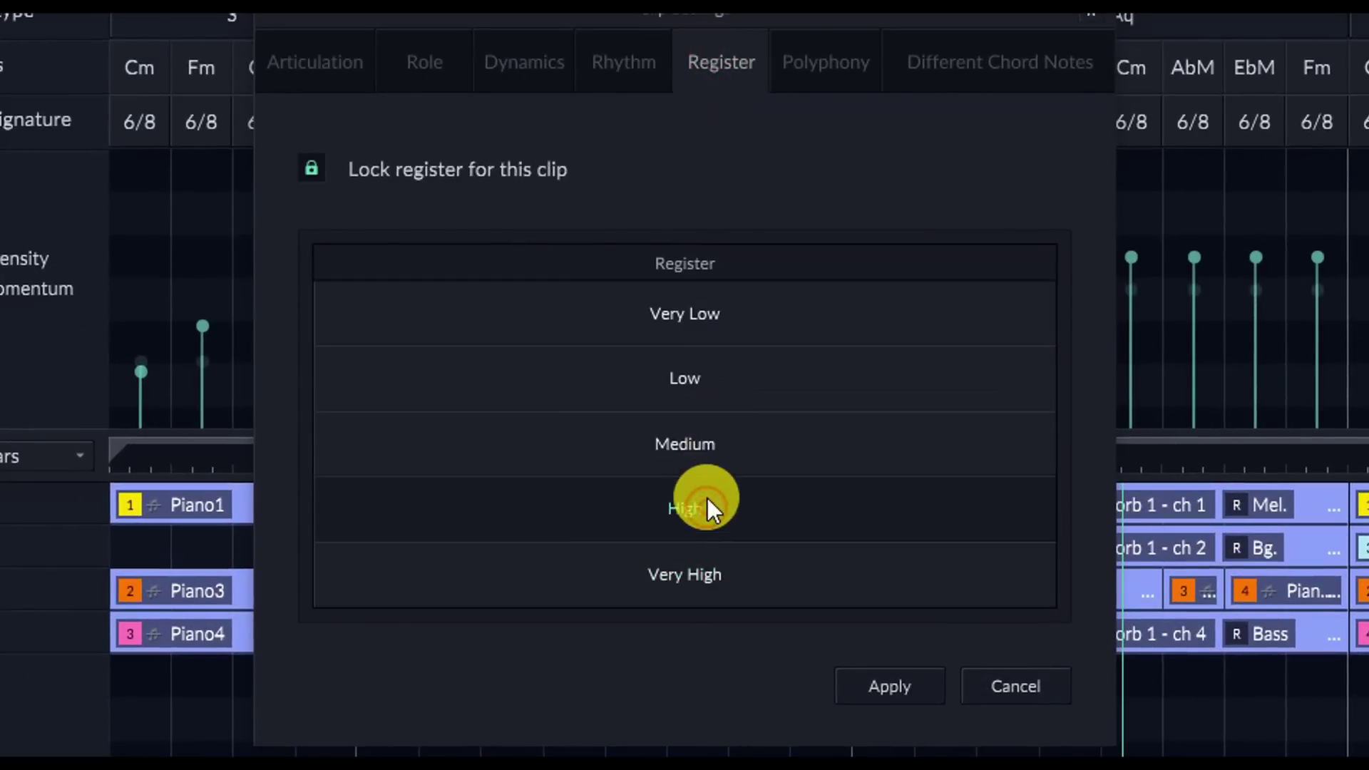
pyautogui.click(609, 52)
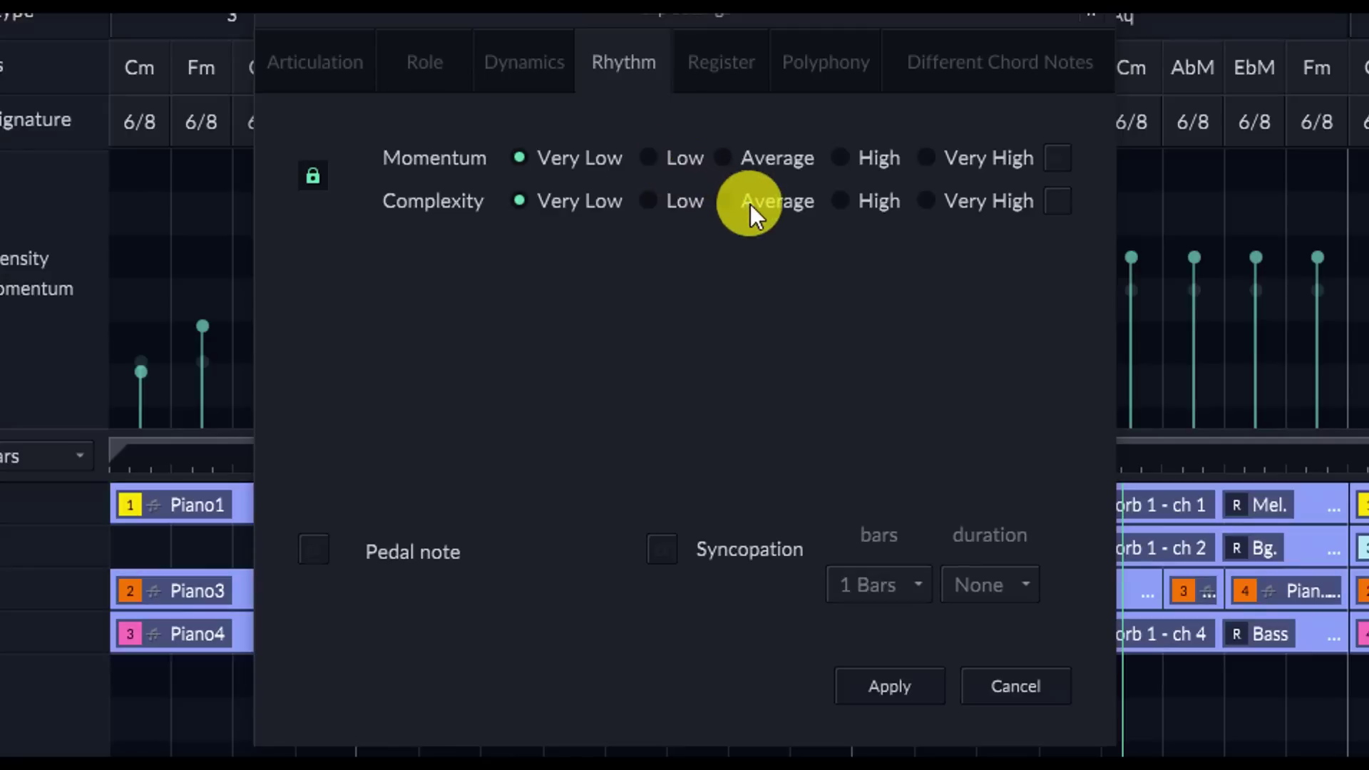
pyautogui.click(727, 155)
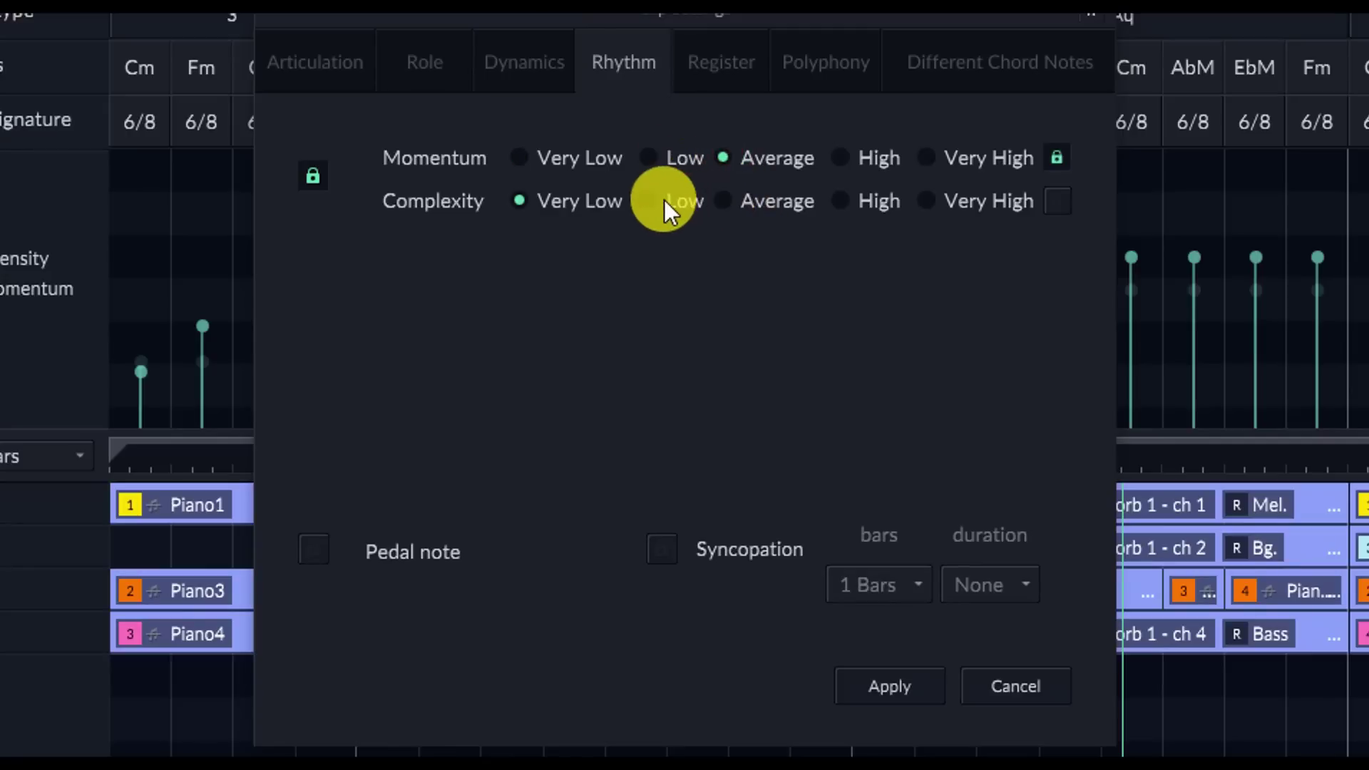
pyautogui.click(878, 685)
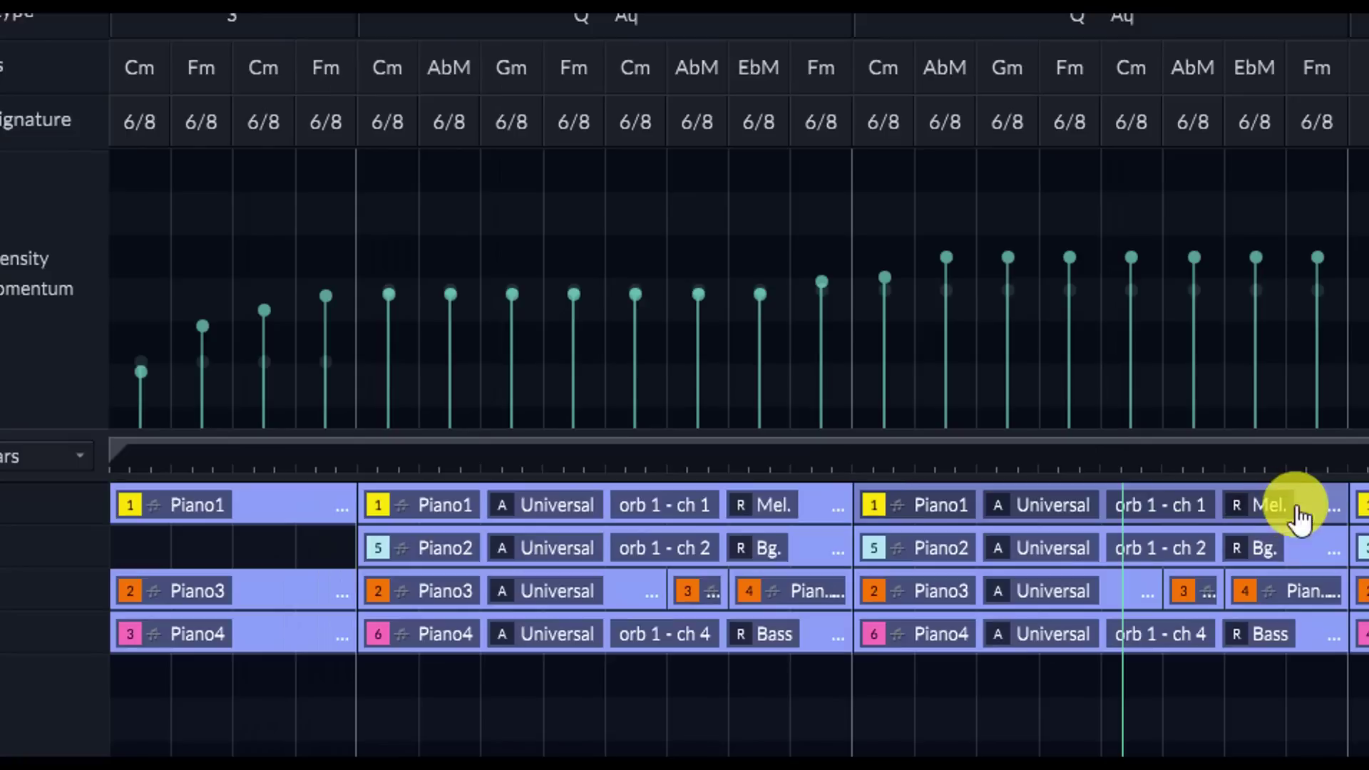
# Give the second Theme's melody clip Average momentum, Low complexity and a locked High register
pyautogui.click(1299, 505)
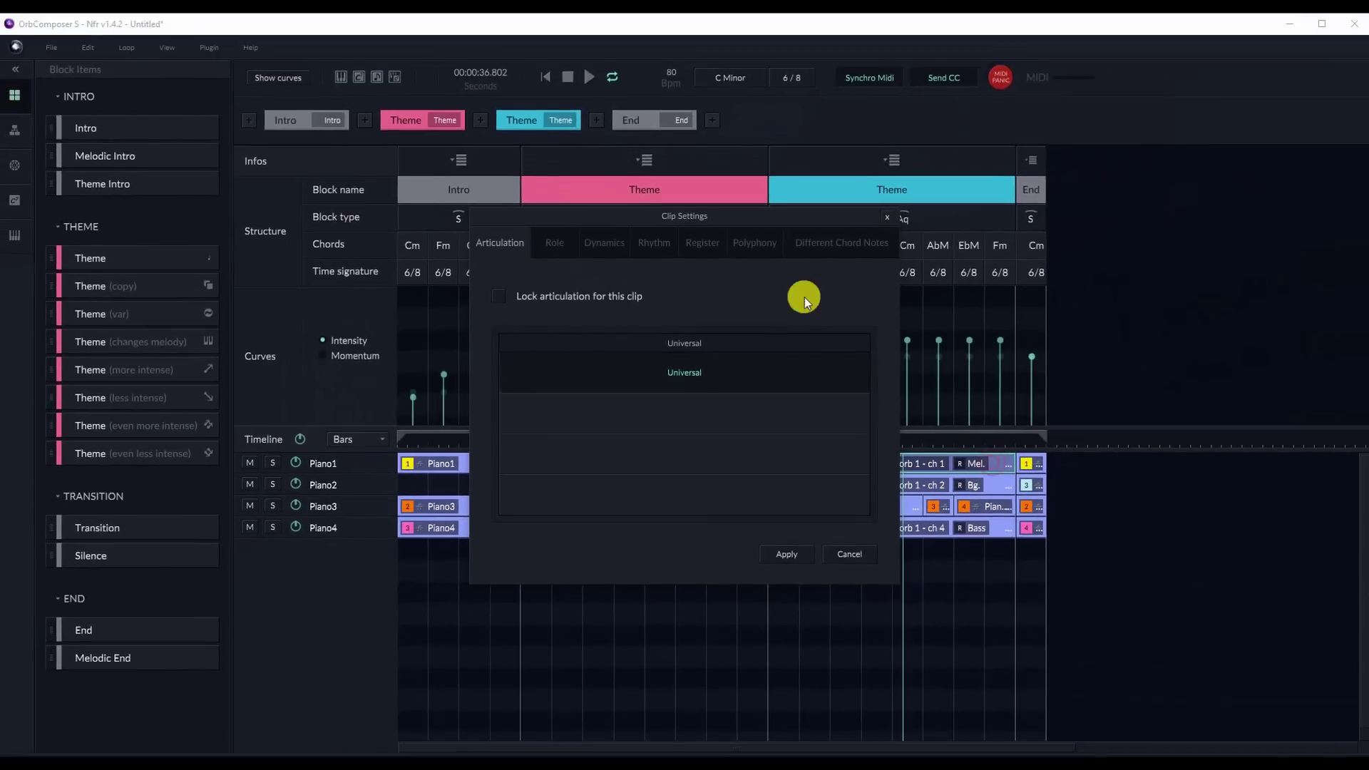
pyautogui.click(662, 230)
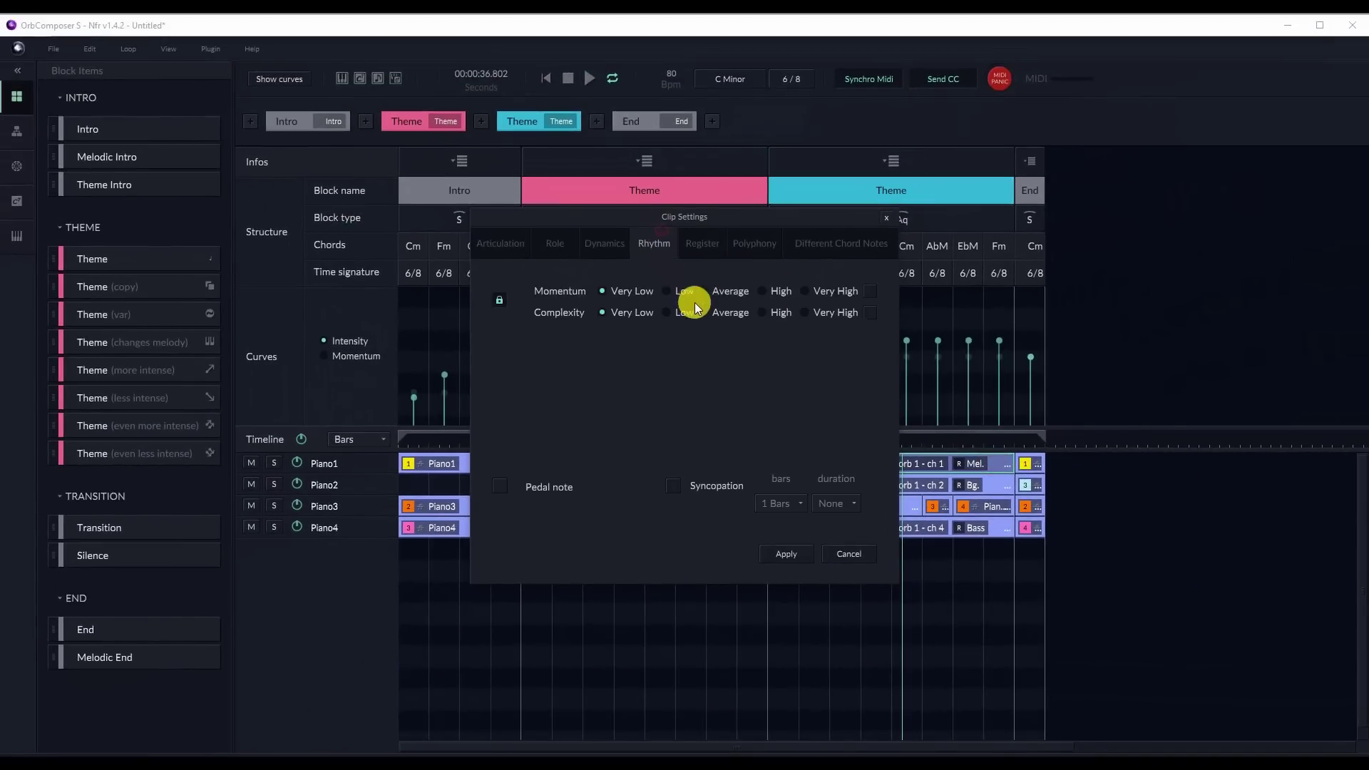
pyautogui.click(728, 290)
pyautogui.click(671, 312)
pyautogui.click(787, 552)
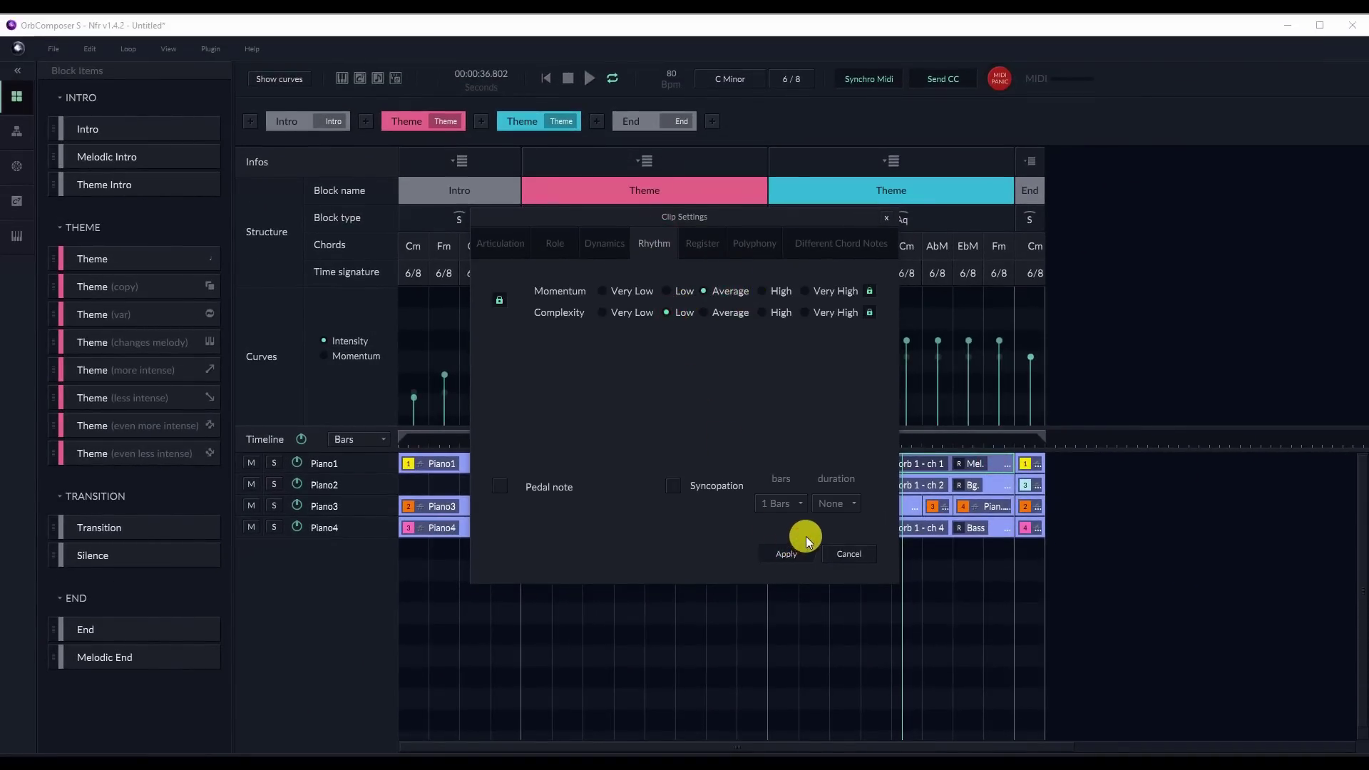
pyautogui.click(996, 455)
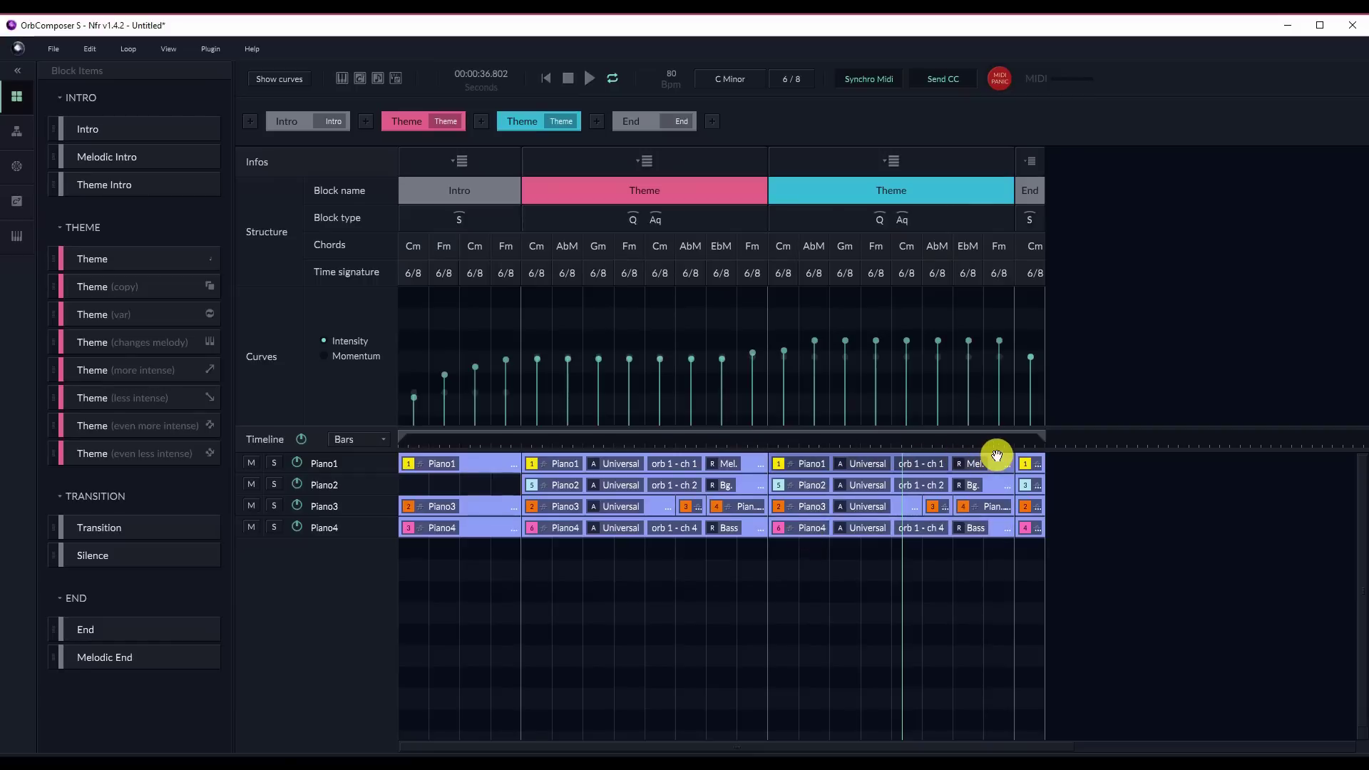
pyautogui.click(998, 457)
pyautogui.click(702, 244)
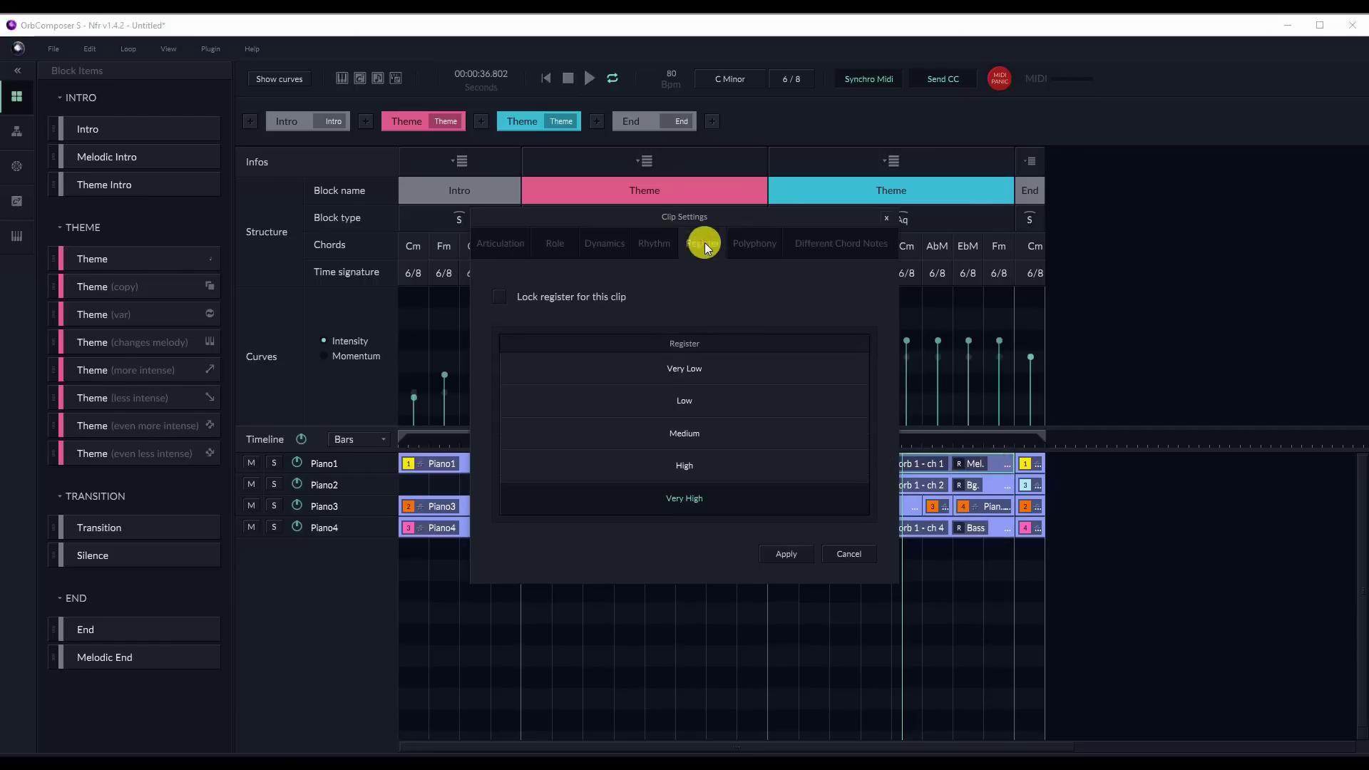
pyautogui.click(707, 467)
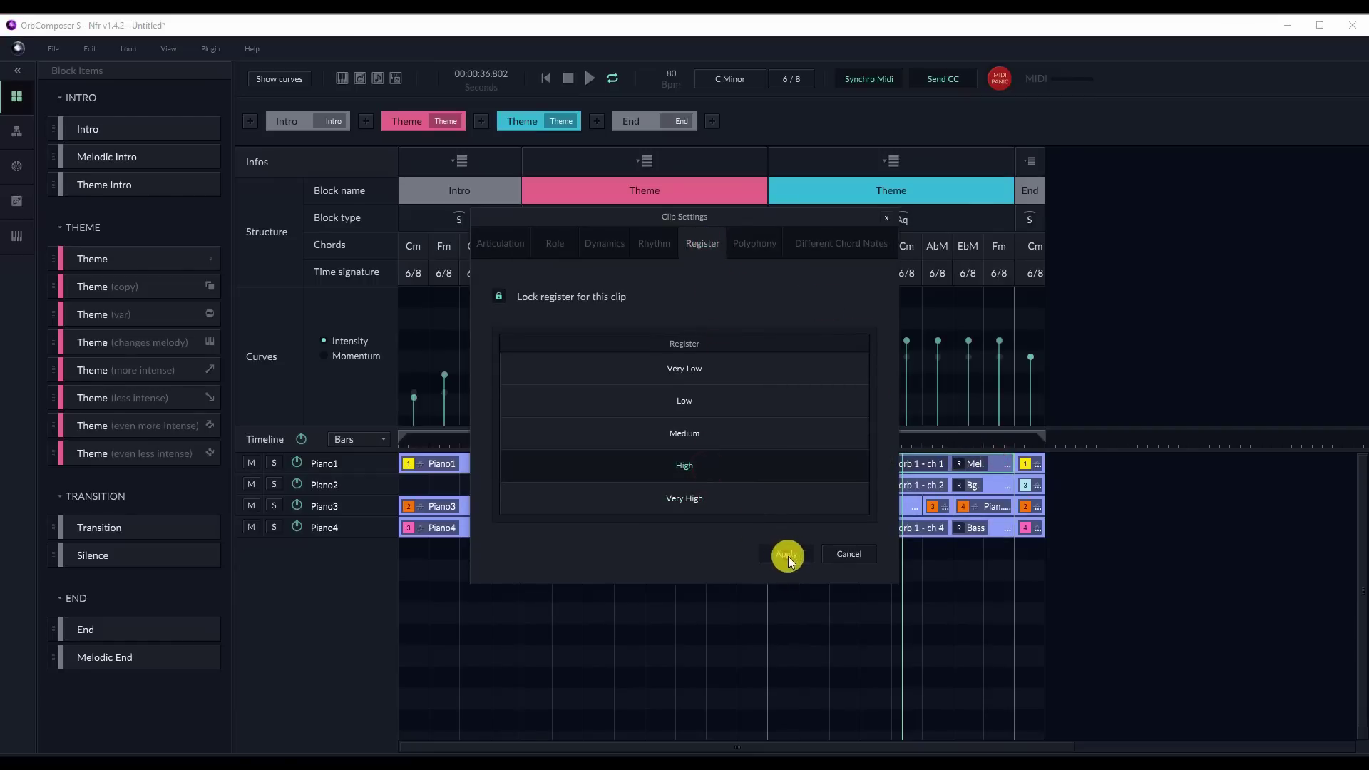
pyautogui.click(787, 555)
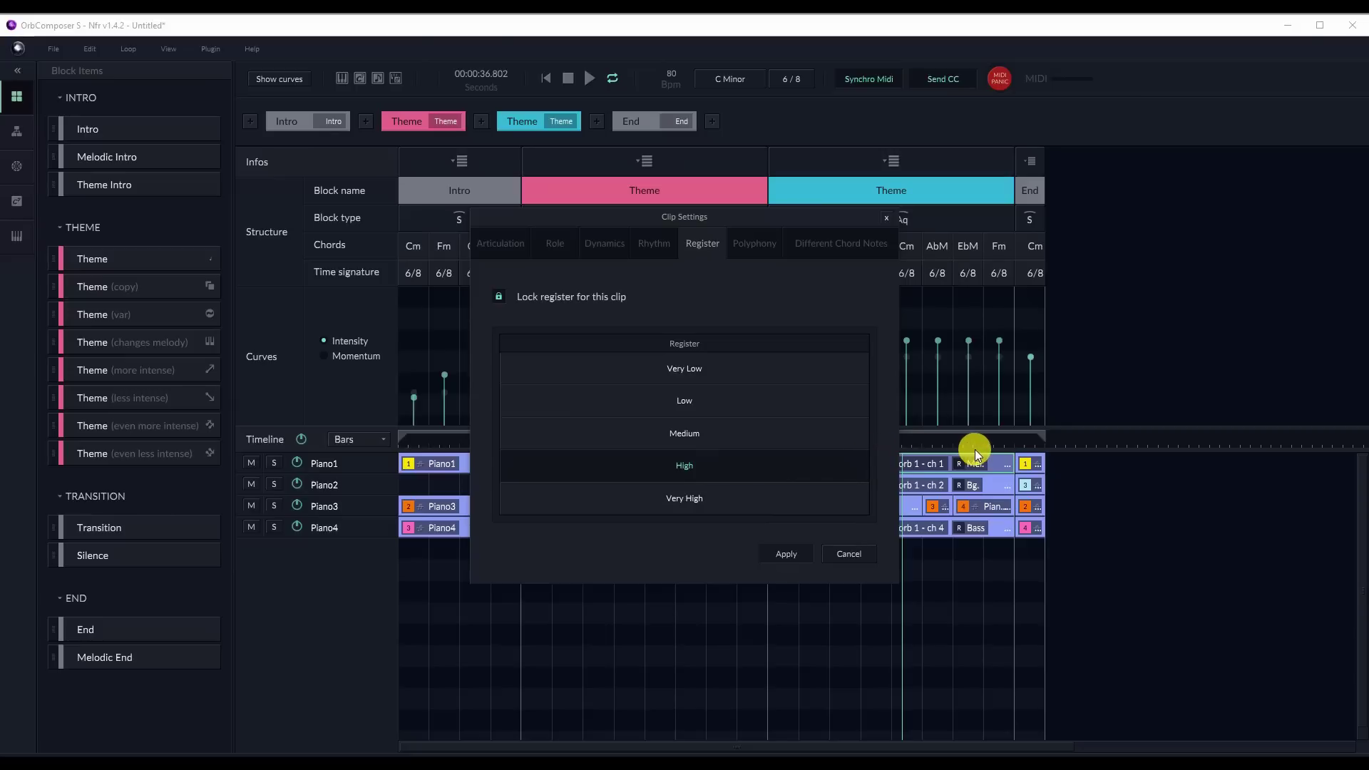
pyautogui.doubleClick(480, 464)
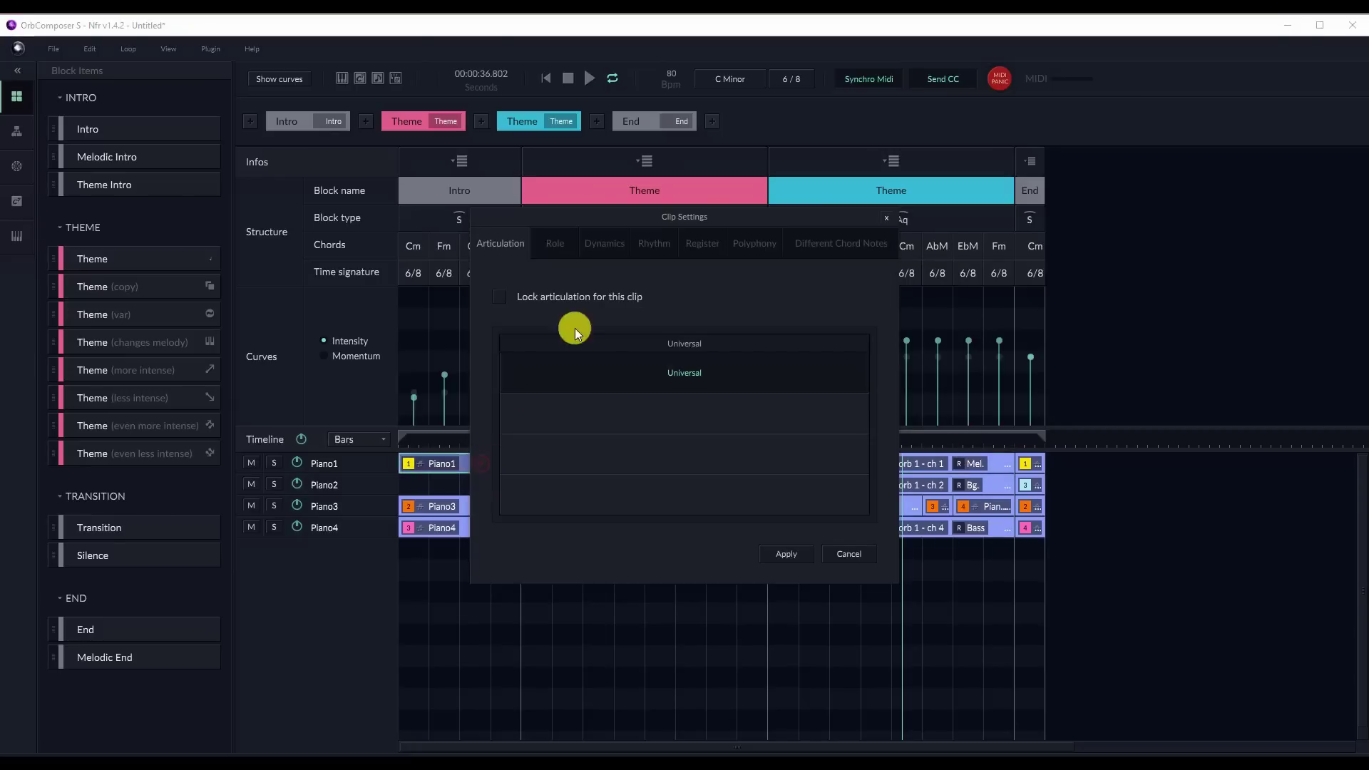
pyautogui.click(700, 243)
# Delete the two small Piano3 clips in the first Theme
pyautogui.doubleClick(704, 436)
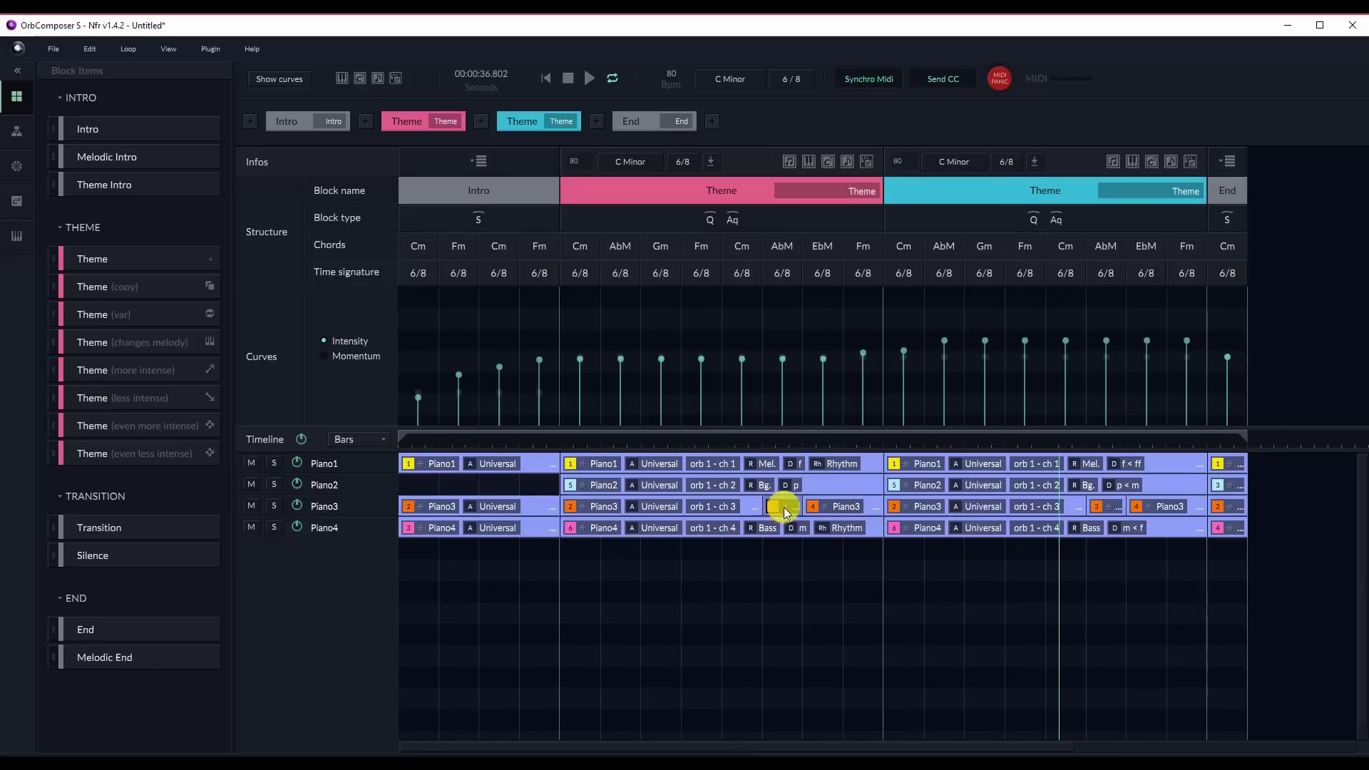
pyautogui.moveTo(793, 498); pyautogui.dragTo(873, 497)
pyautogui.rightClick(871, 497)
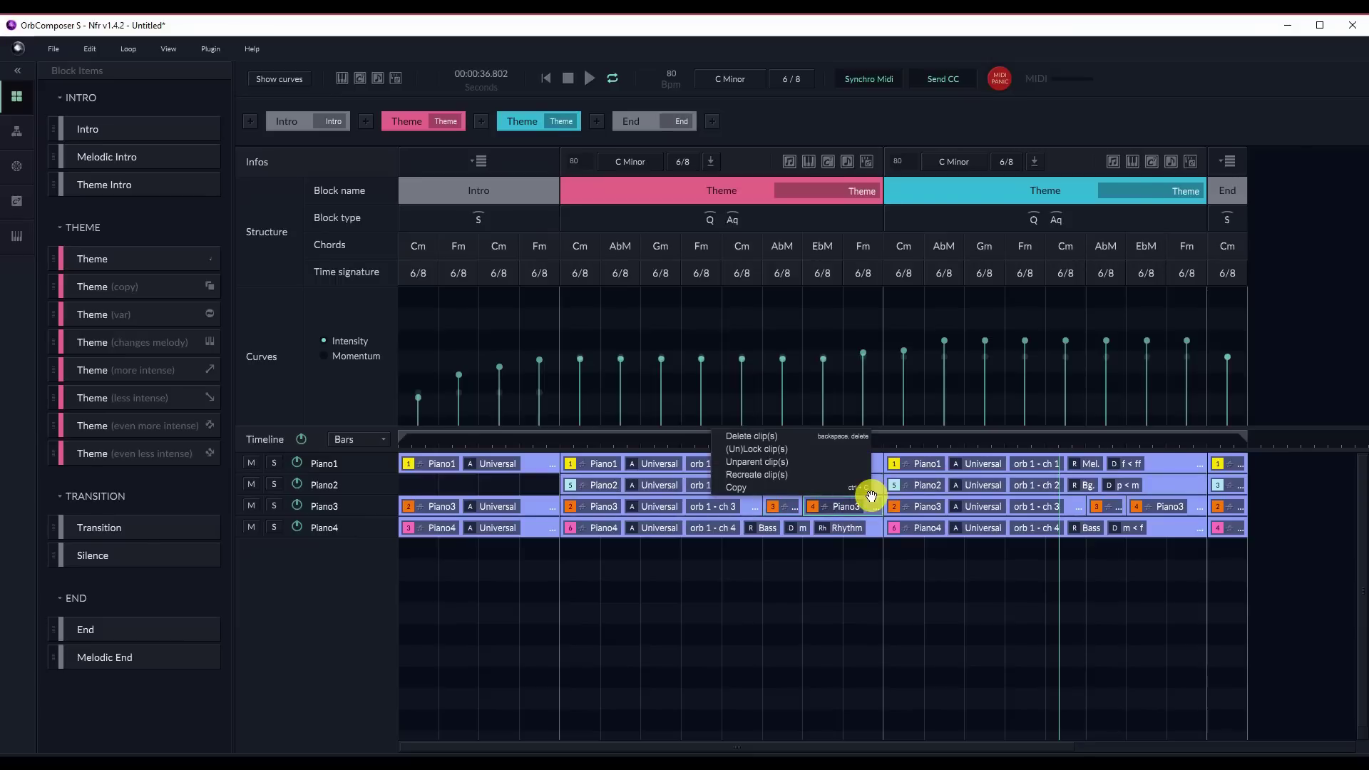
pyautogui.click(739, 435)
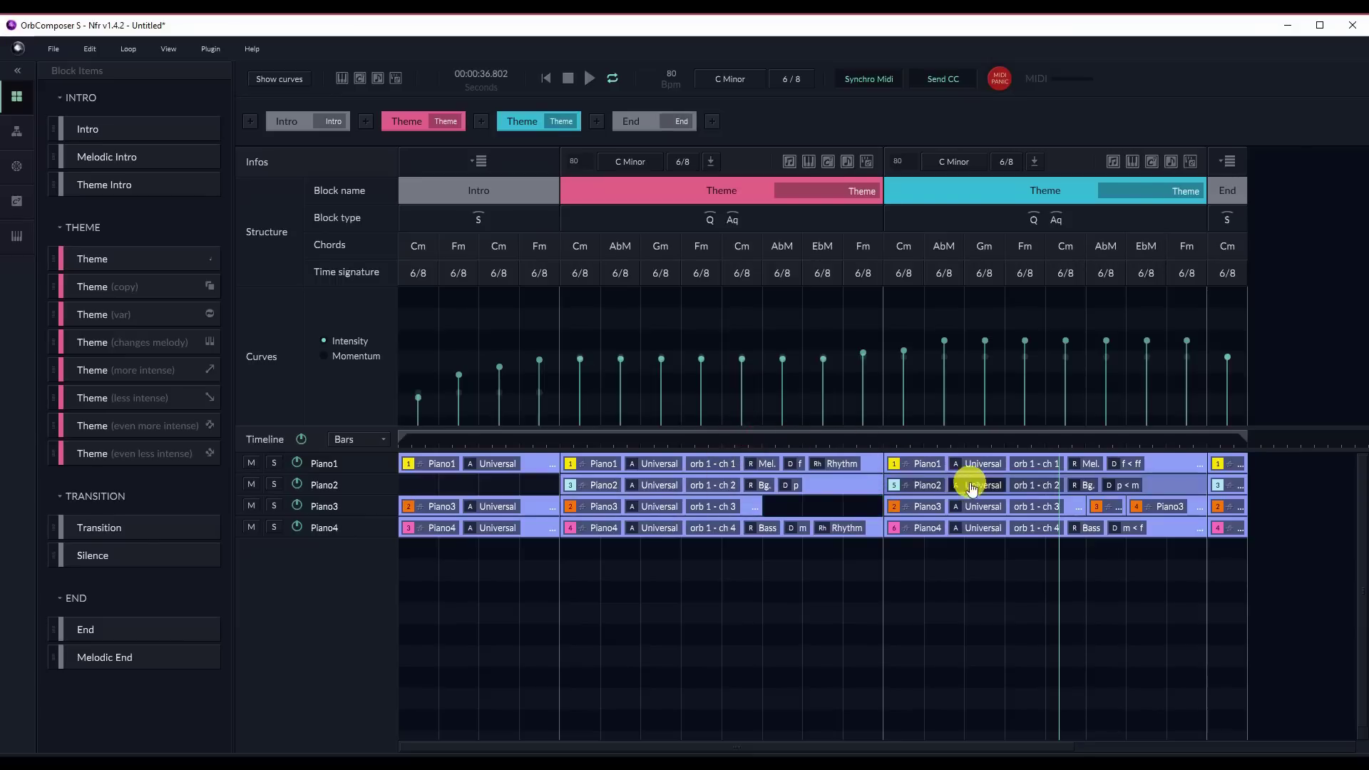
# Remove the leftover Piano3 clip and stretch the remaining one across the whole first Theme
pyautogui.doubleClick(1119, 507)
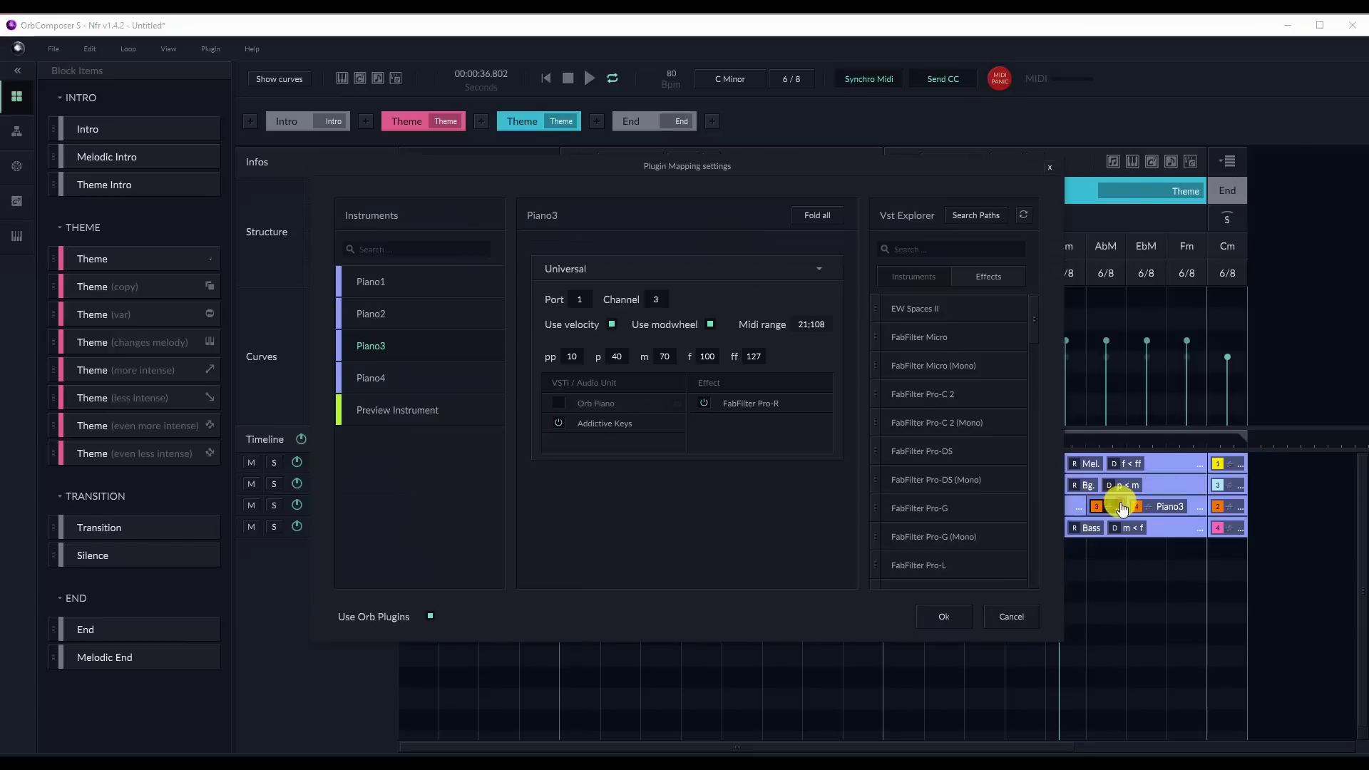
pyautogui.click(1016, 622)
pyautogui.moveTo(1203, 504)
pyautogui.mouseDown()
pyautogui.moveTo(1079, 495)
pyautogui.moveTo(1195, 493)
pyautogui.mouseUp()
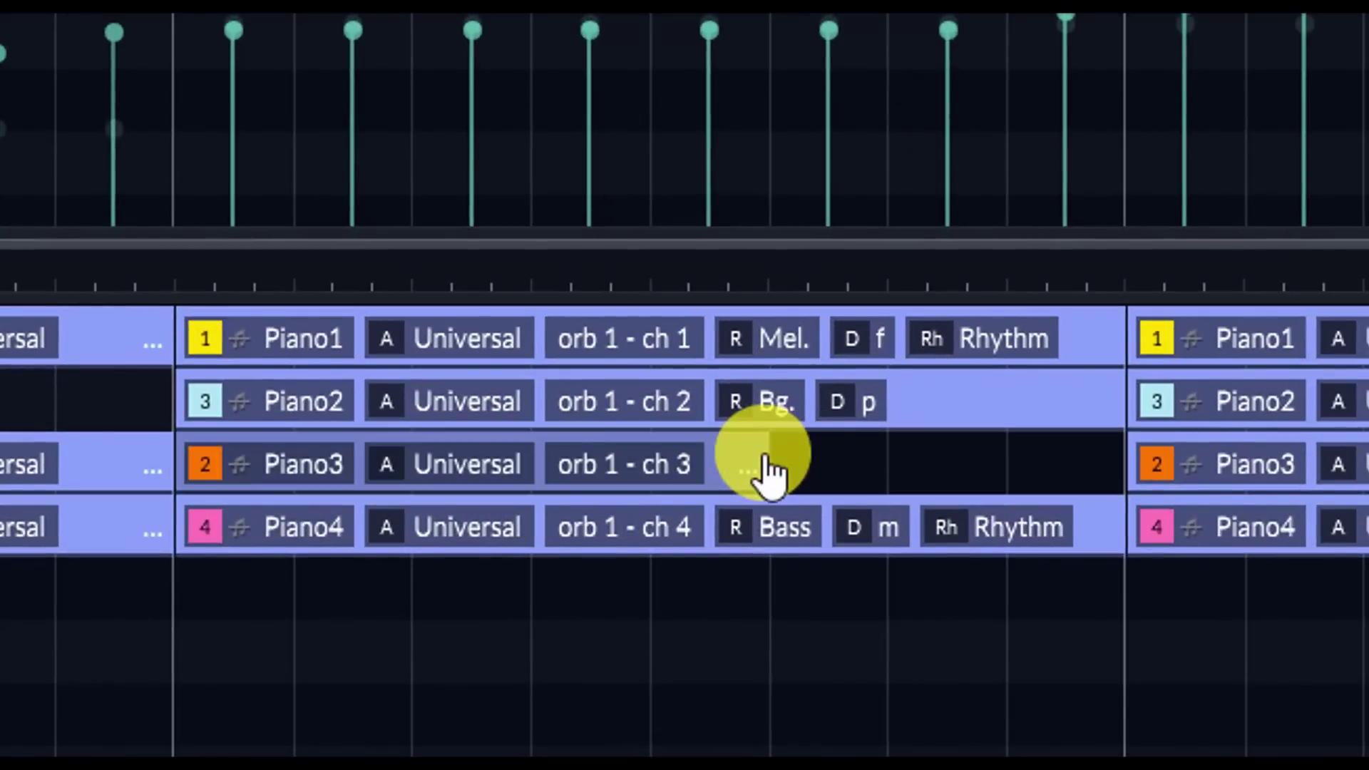
pyautogui.moveTo(766, 471); pyautogui.dragTo(1108, 439)
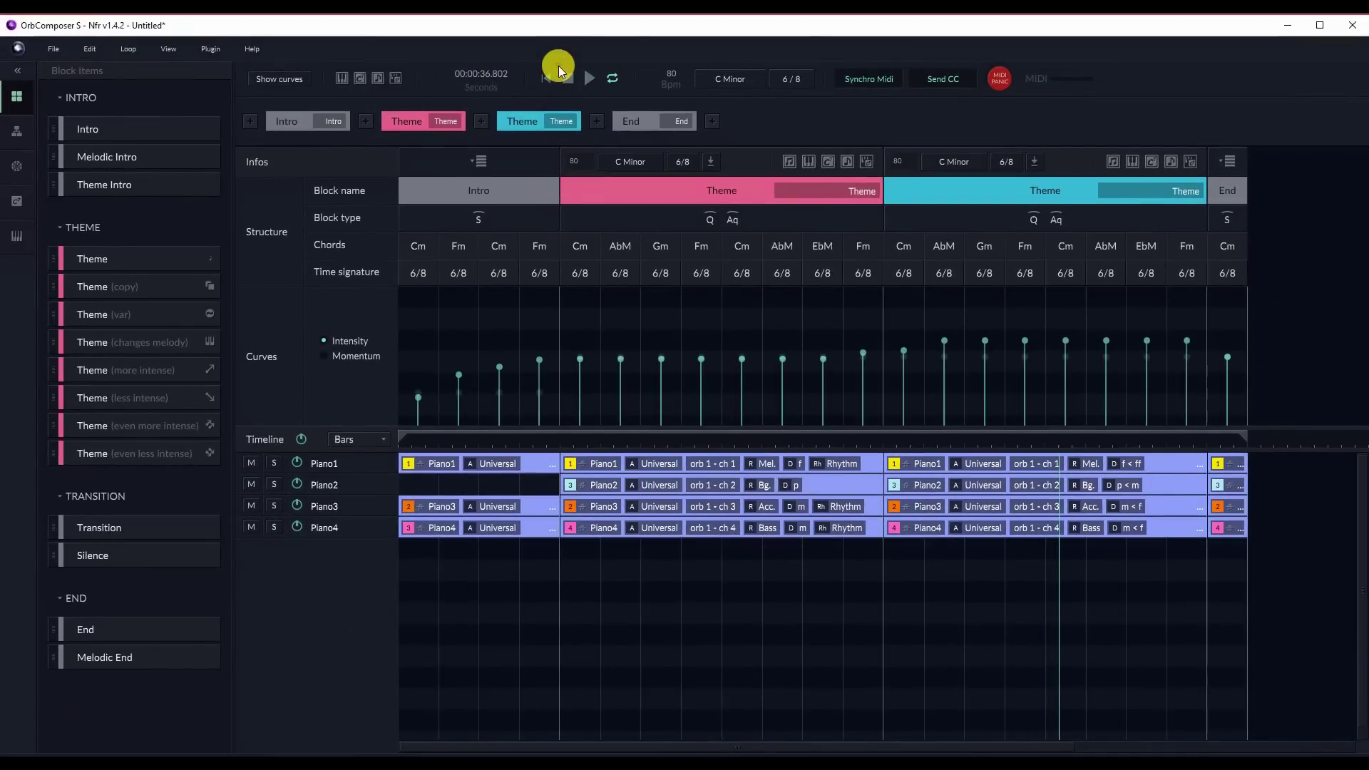
# Play the song from the beginning and turn looping off during playback
pyautogui.click(549, 76)
pyautogui.click(583, 76)
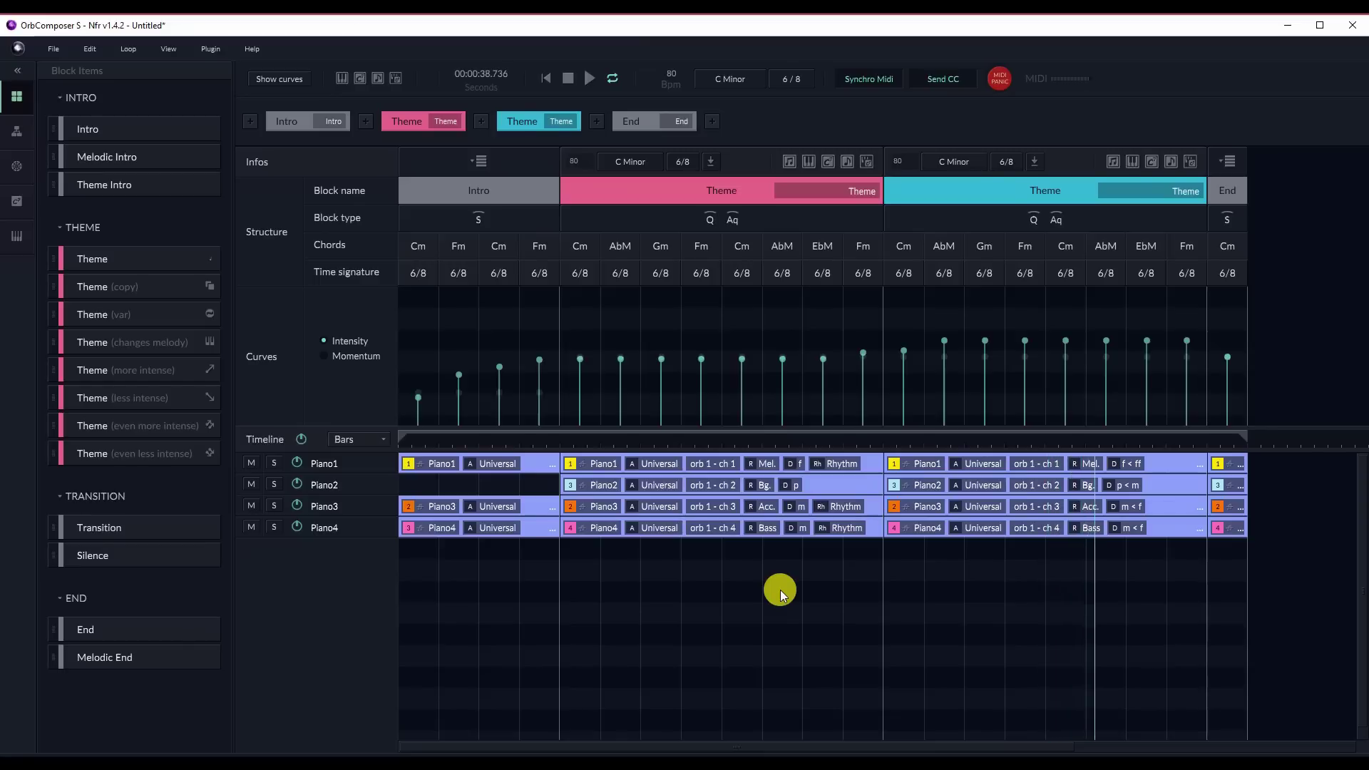
pyautogui.click(612, 78)
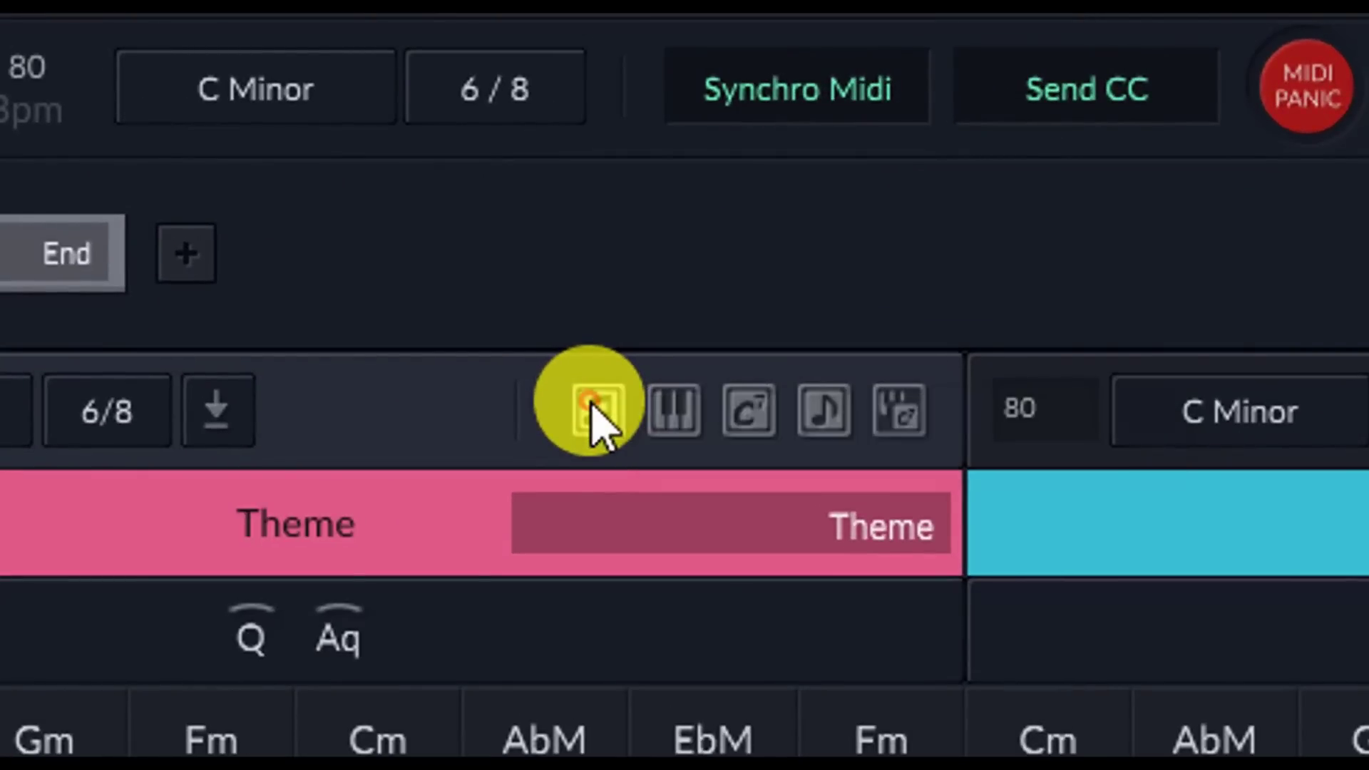
# Regenerate the first Theme's chords and jump back to the song start to replay
pyautogui.click(592, 405)
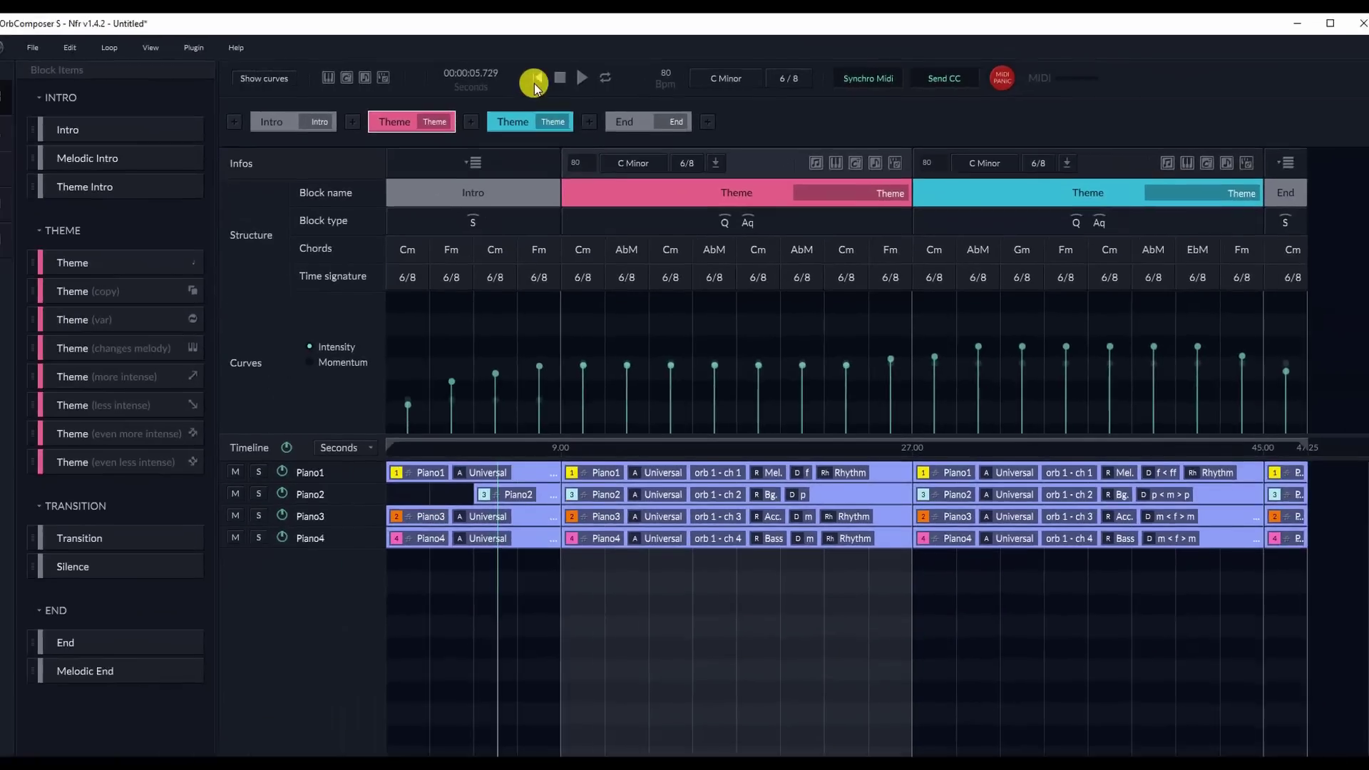
pyautogui.click(548, 80)
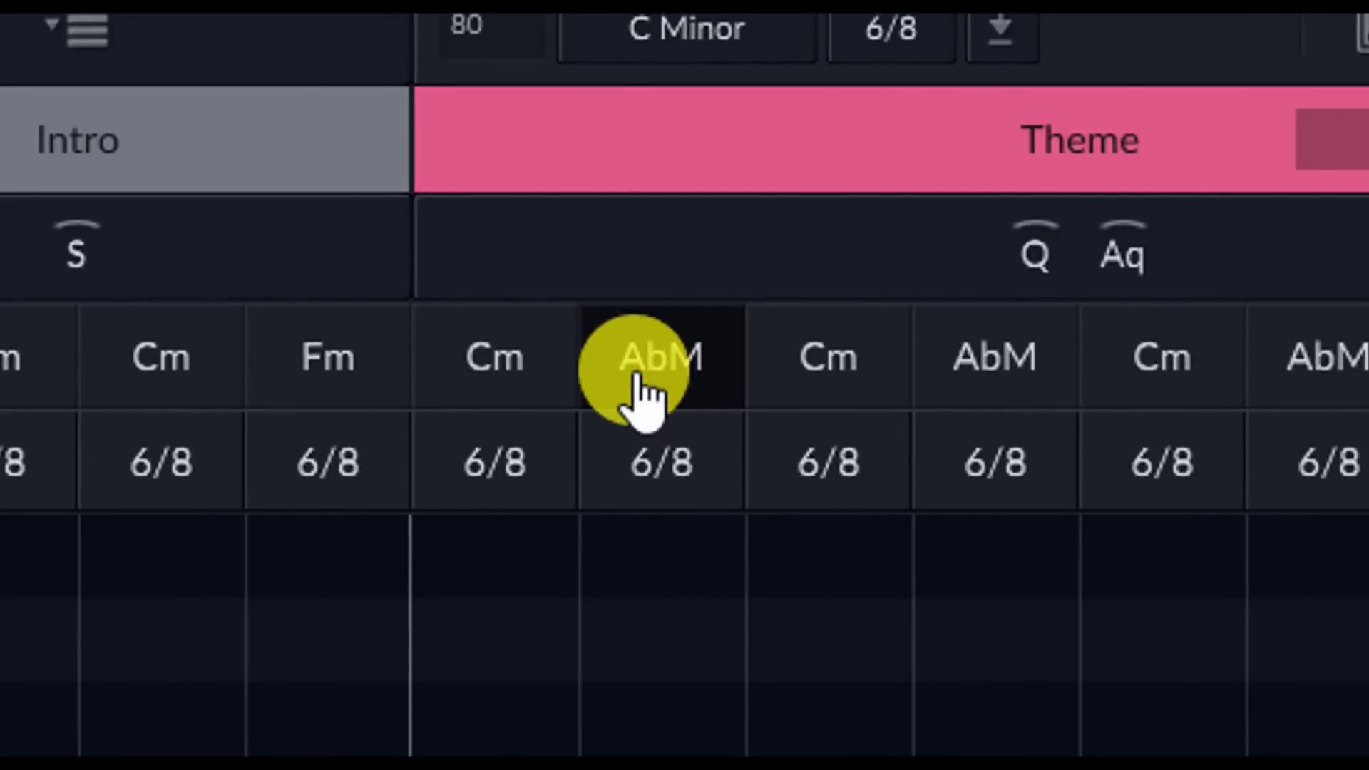
# Open the chord choices for the AbM bar and audition Am/E within the song
pyautogui.doubleClick(642, 385)
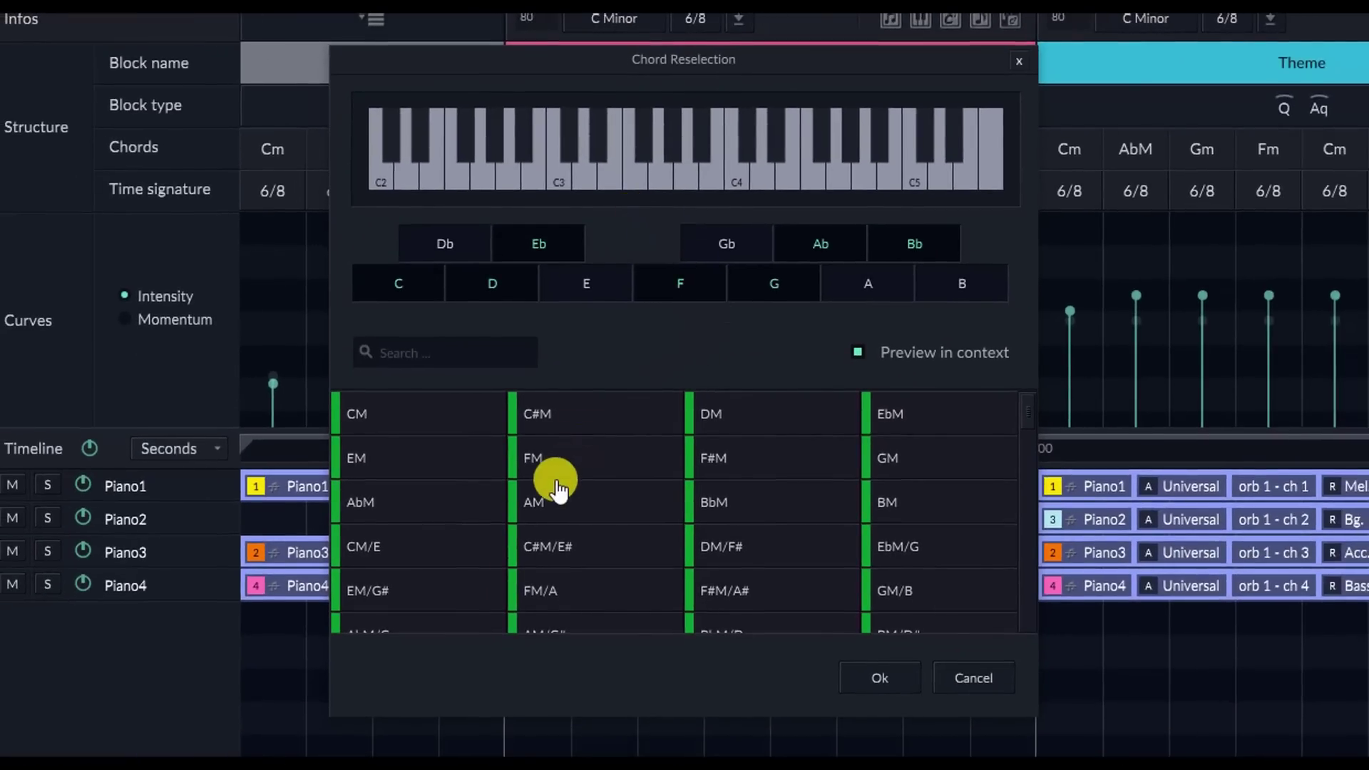
pyautogui.scroll(-15, 571, 478)
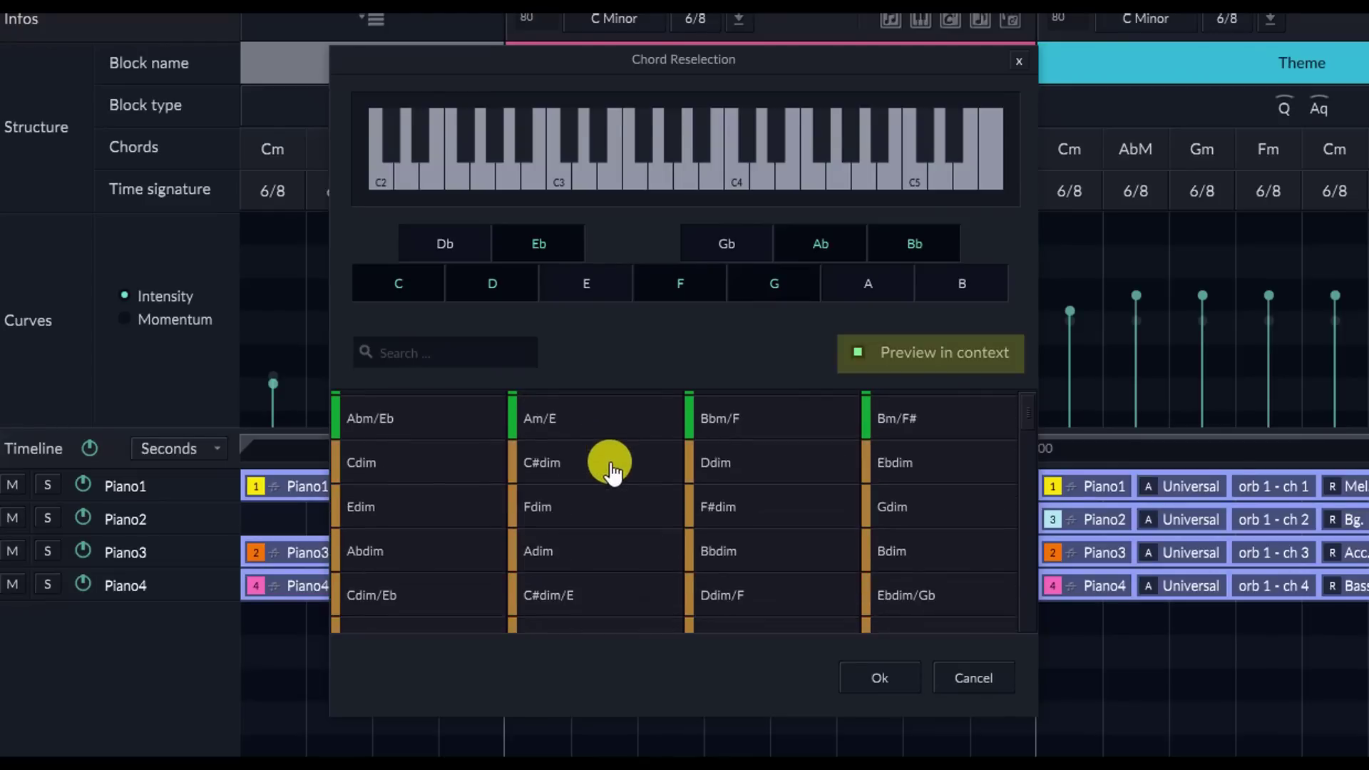
pyautogui.scroll(-2, 609, 464)
pyautogui.scroll(6, 611, 460)
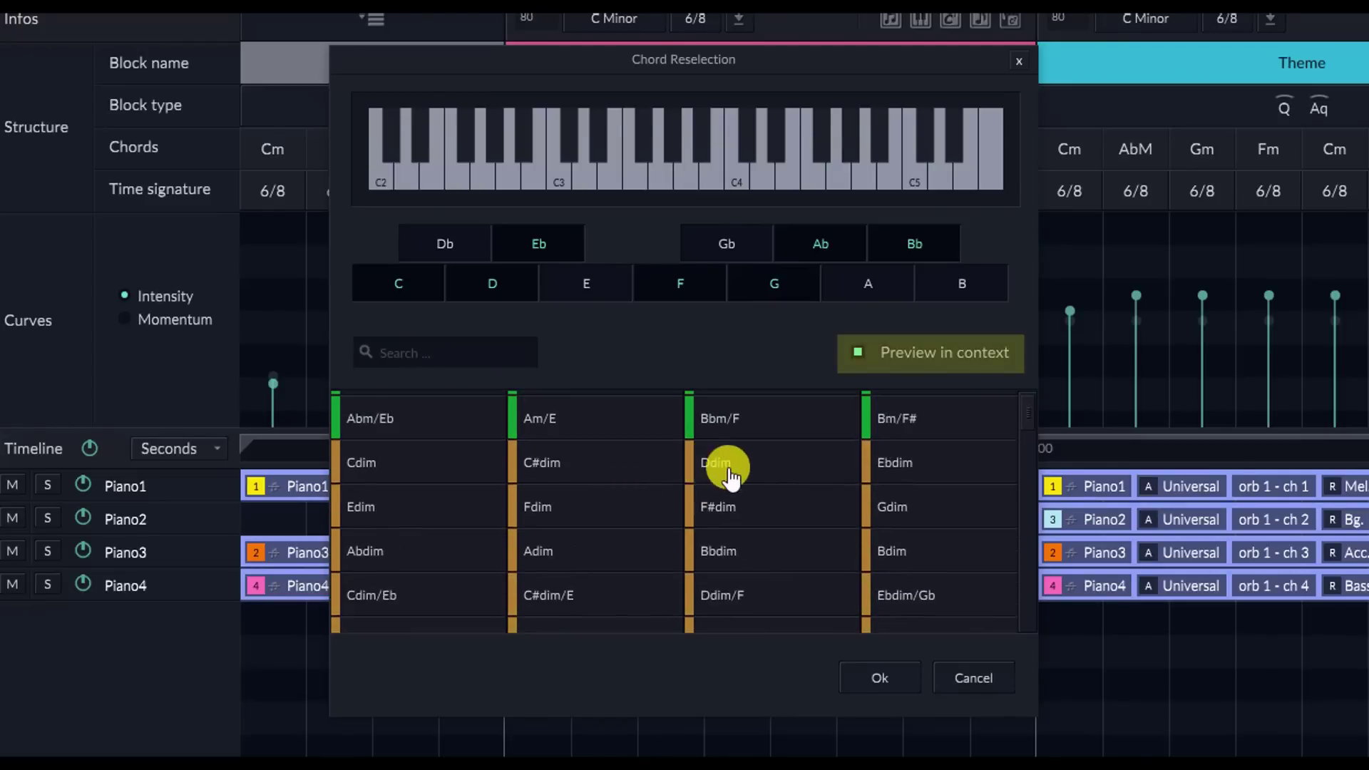
pyautogui.scroll(3, 742, 428)
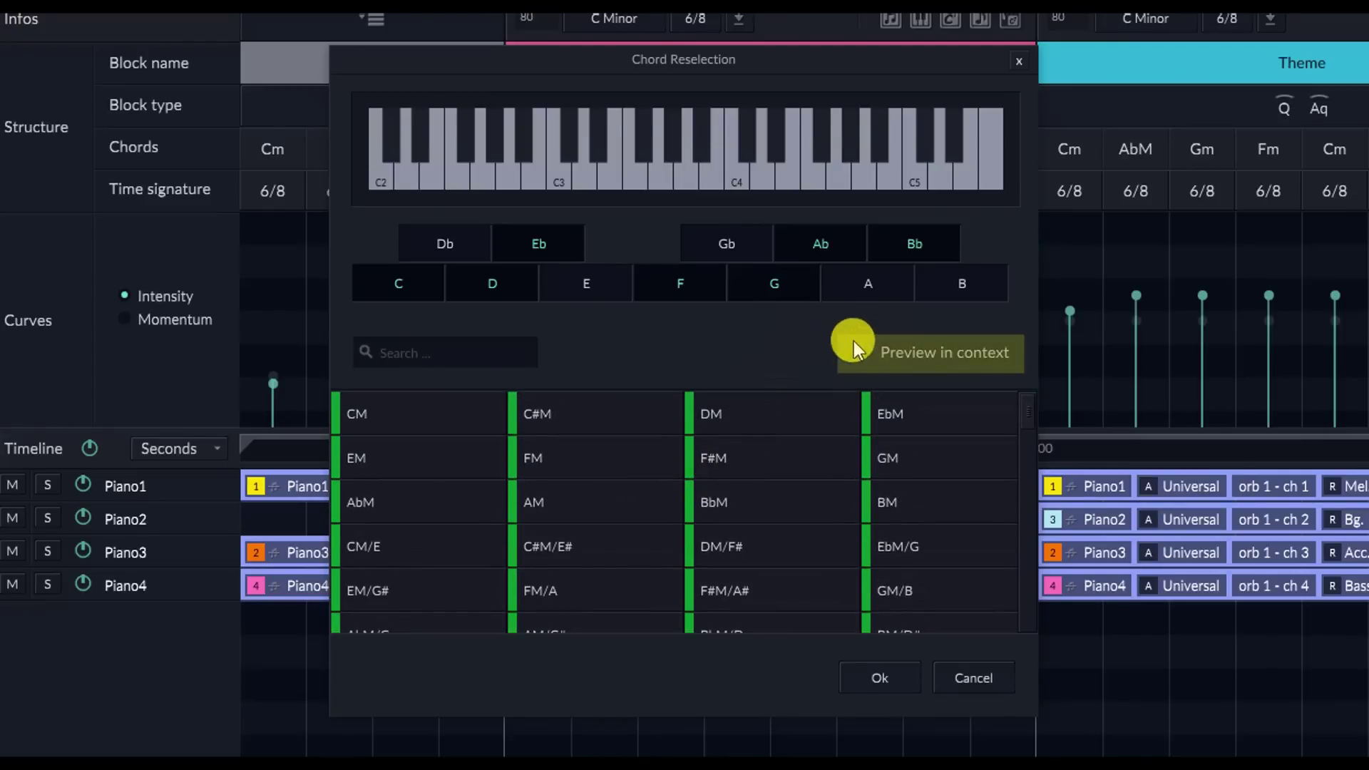
pyautogui.scroll(-10, 733, 458)
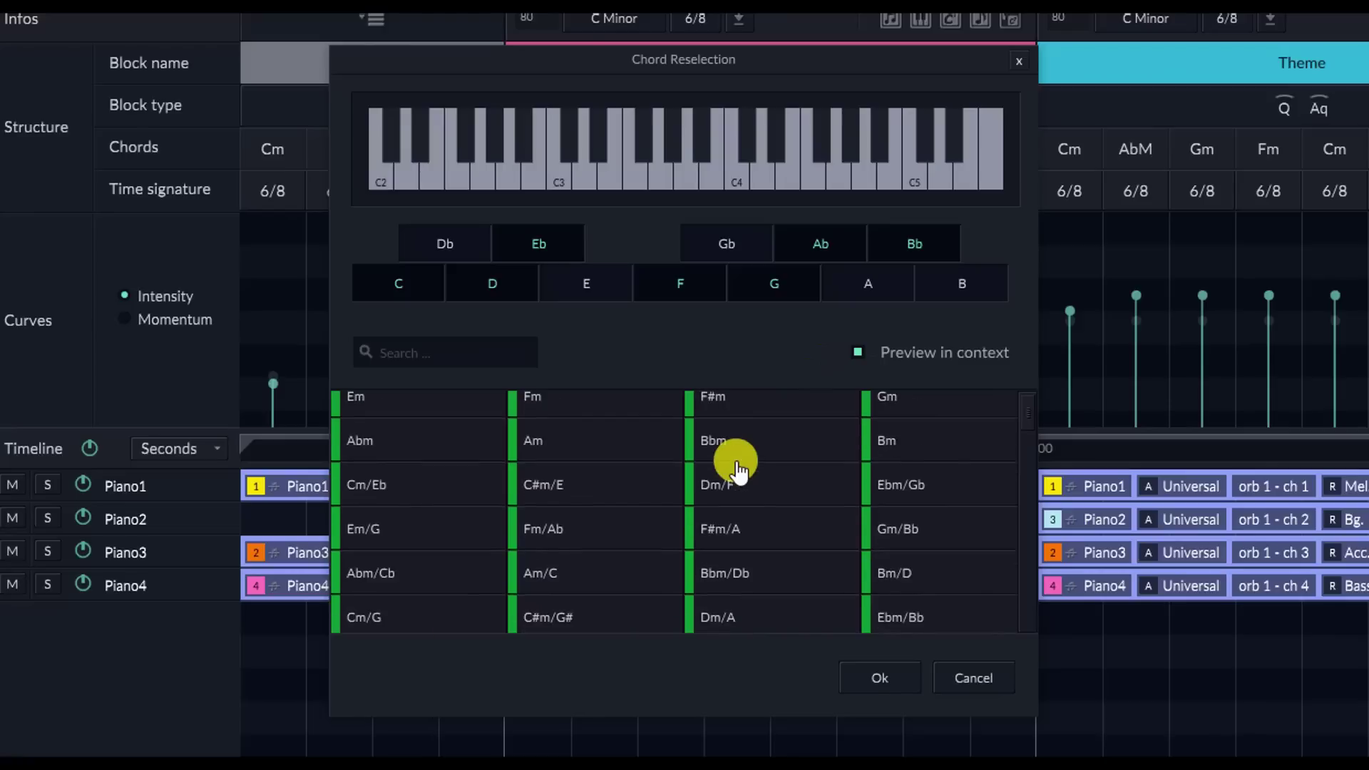
pyautogui.click(577, 532)
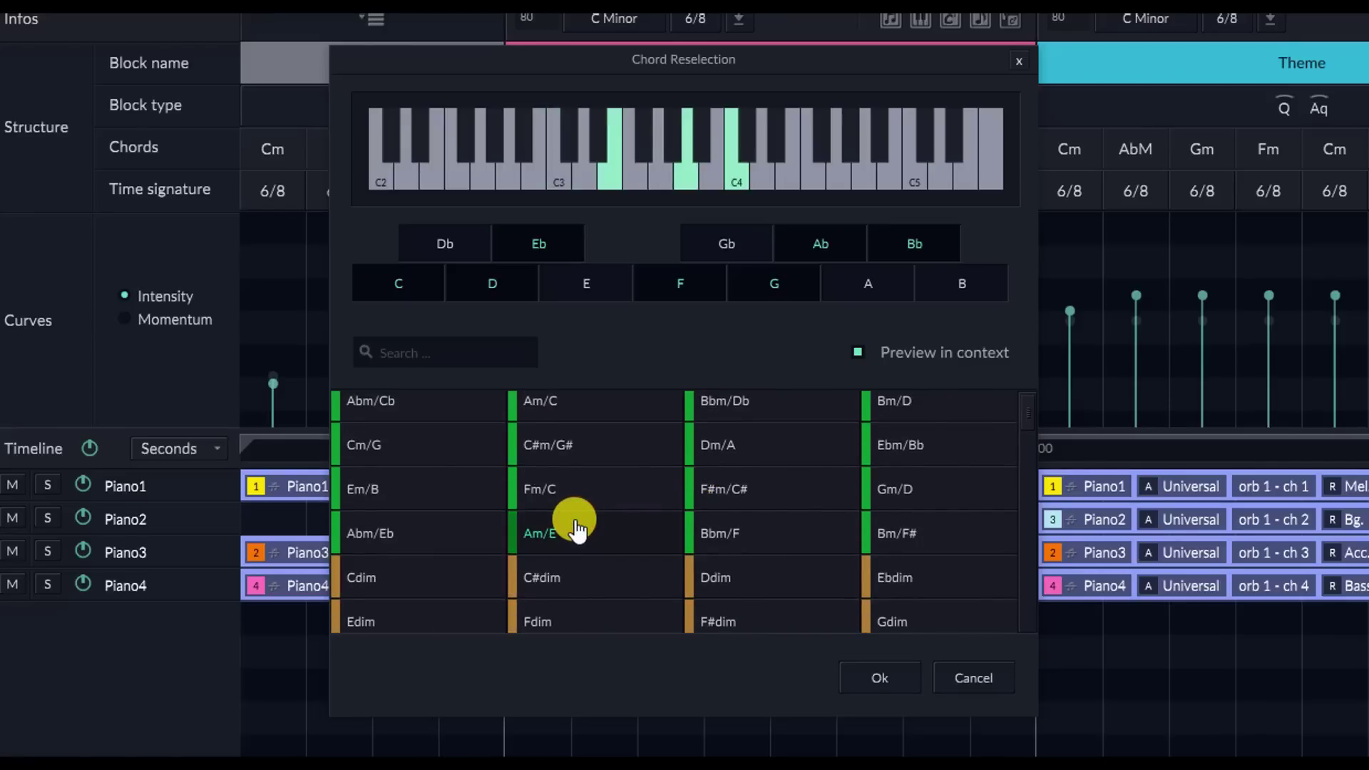
# Audition Am, Em and C#M/G# in context, then choose DM/A as the replacement chord
pyautogui.scroll(5, 574, 521)
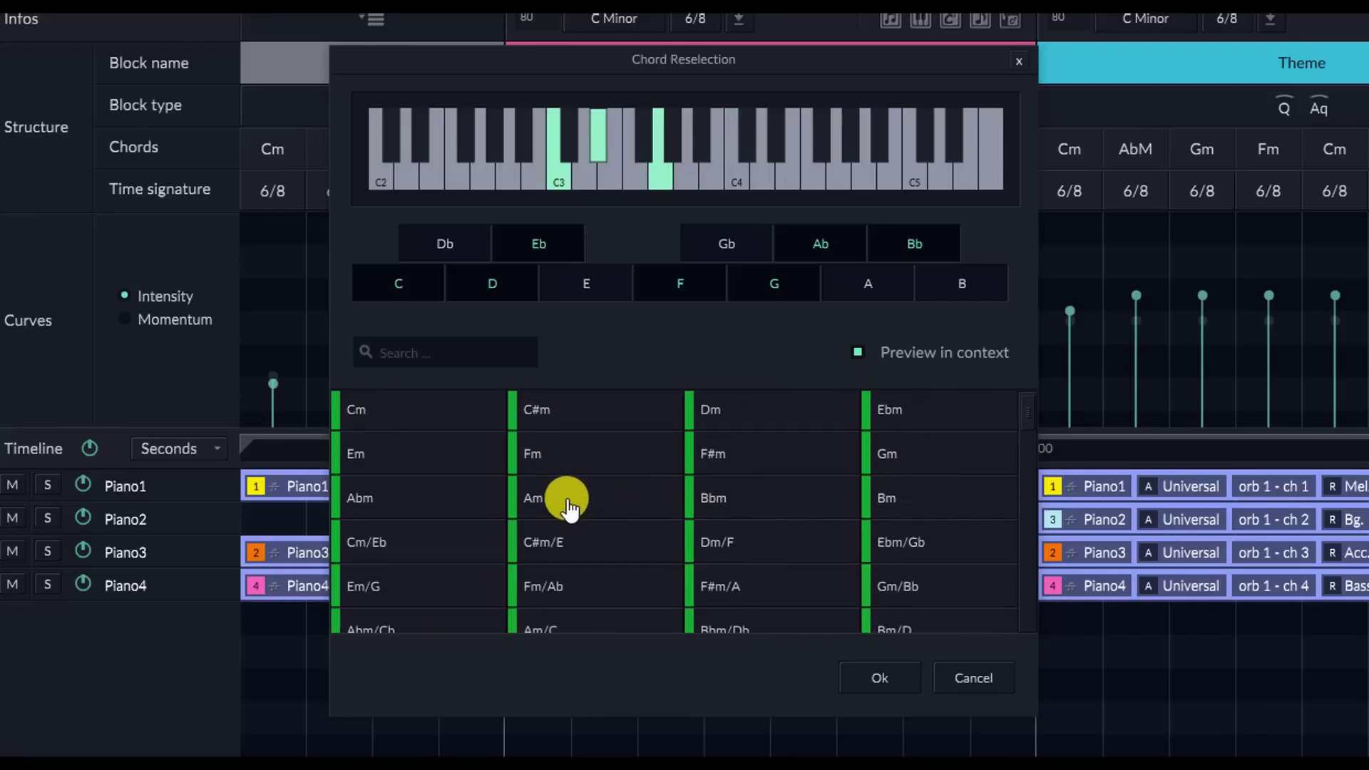
pyautogui.click(568, 508)
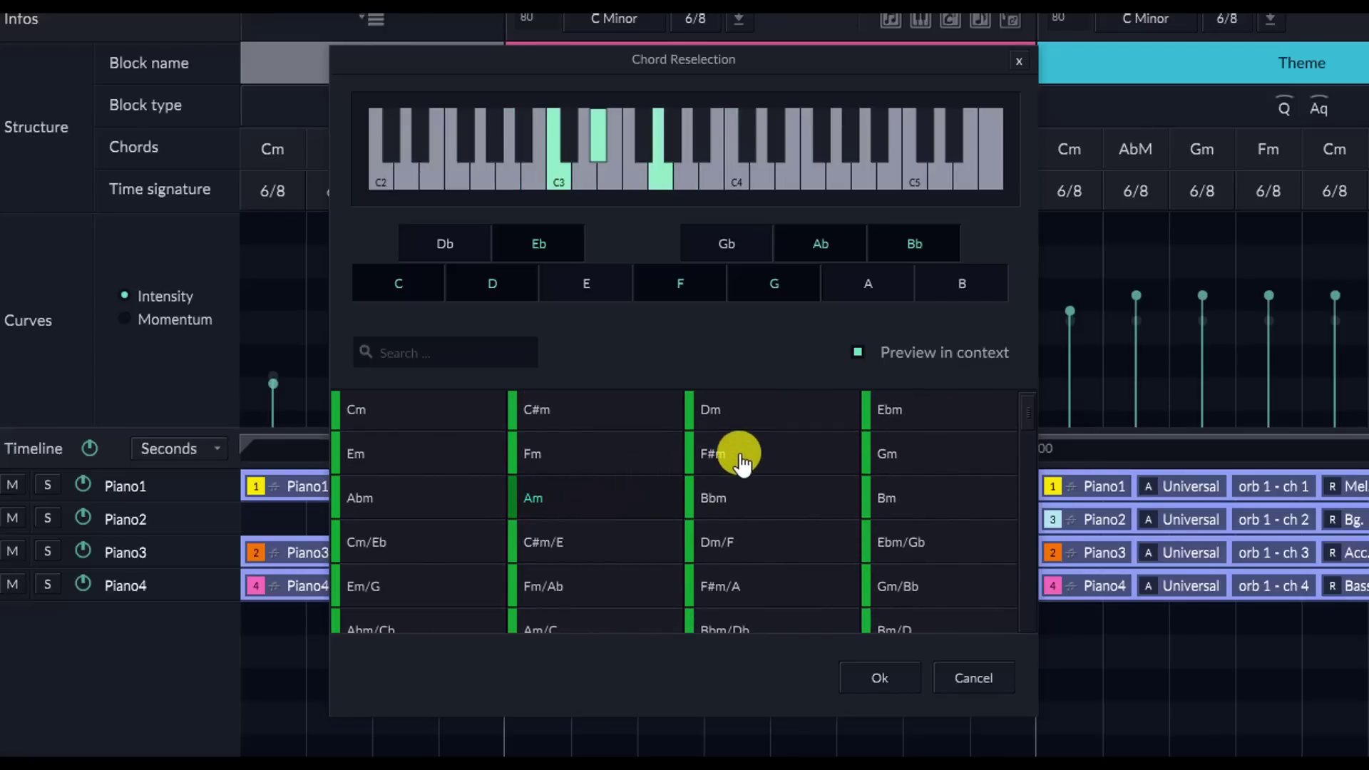
pyautogui.click(413, 458)
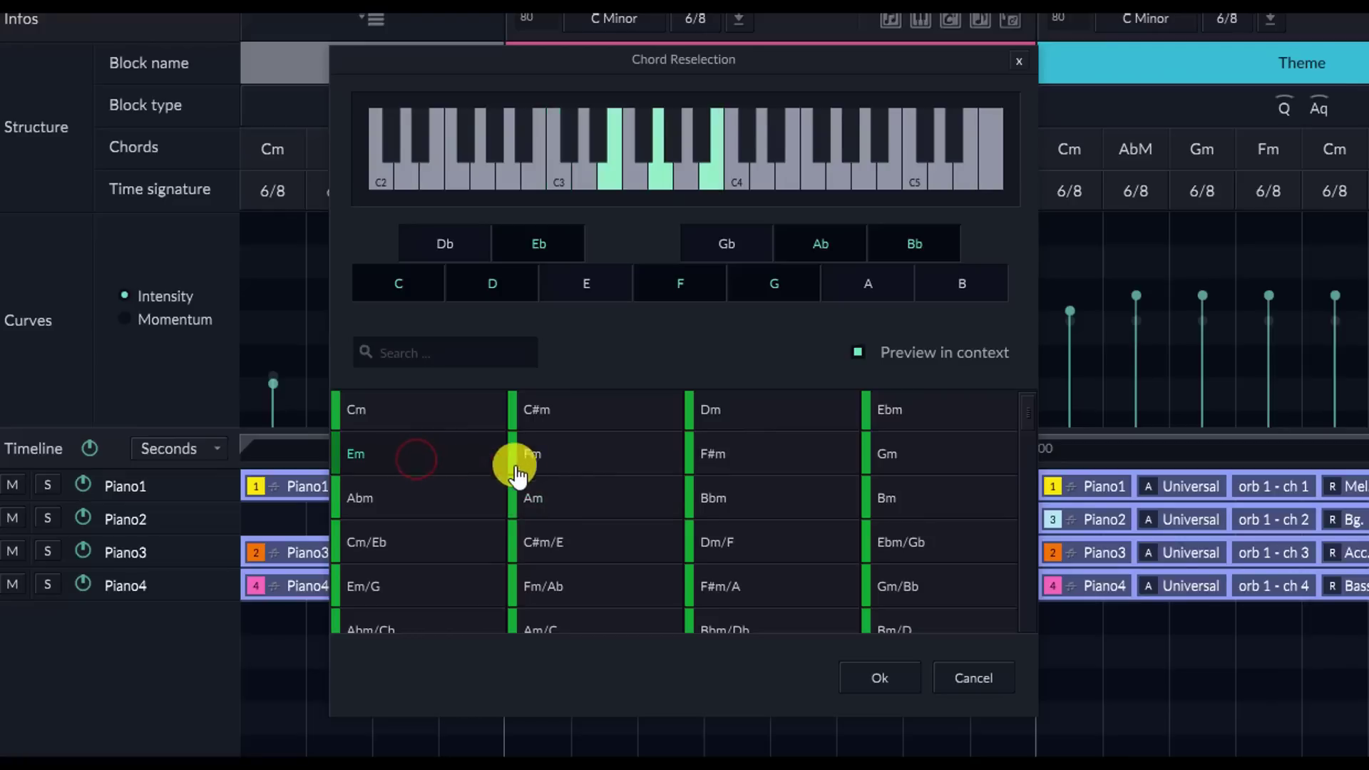
pyautogui.scroll(3, 528, 467)
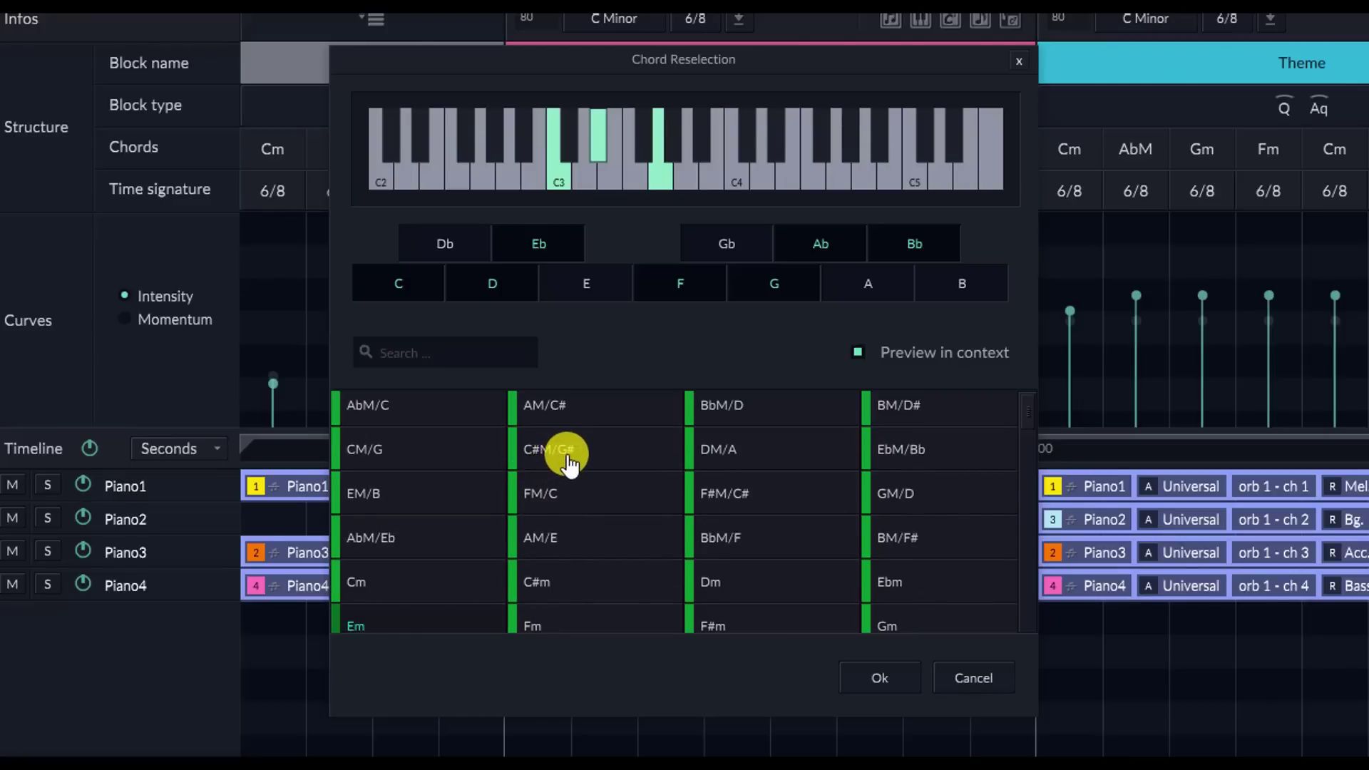
pyautogui.click(569, 463)
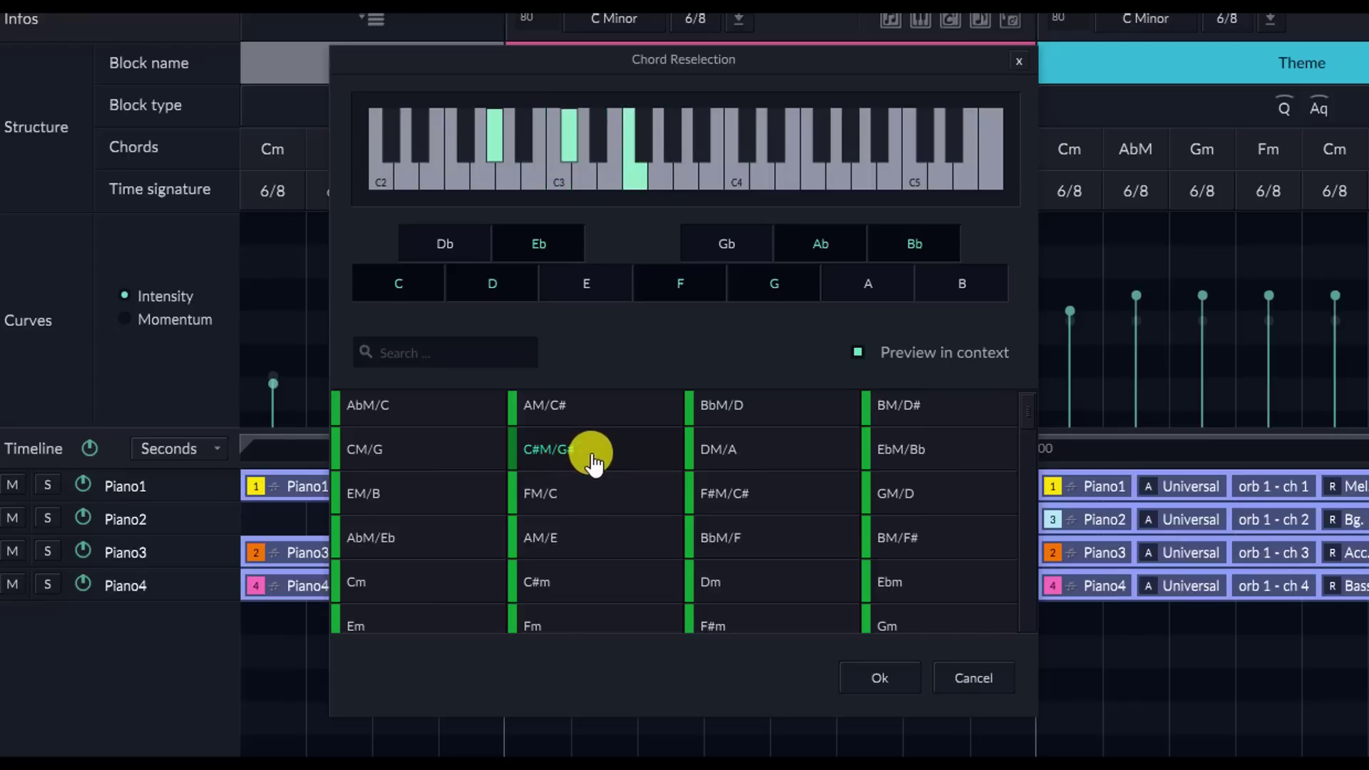
pyautogui.click(752, 456)
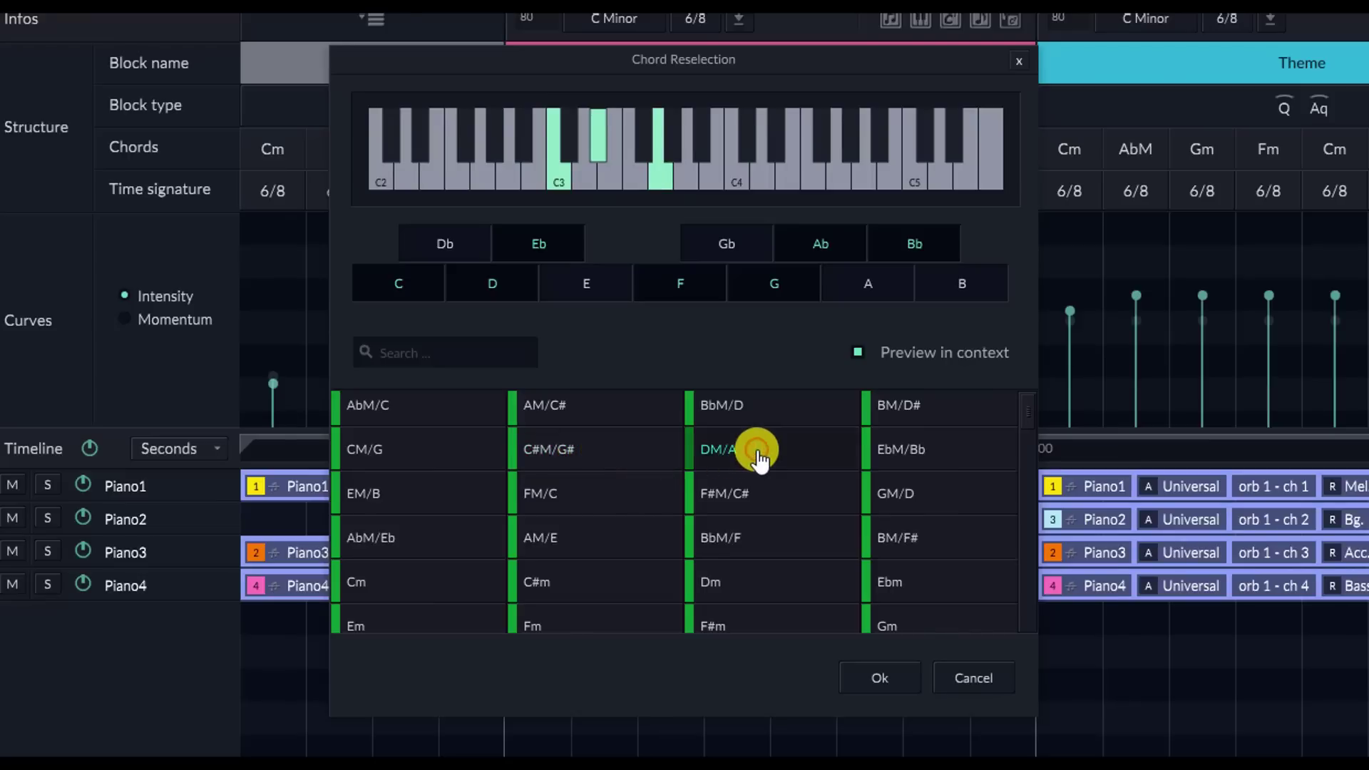
pyautogui.click(881, 680)
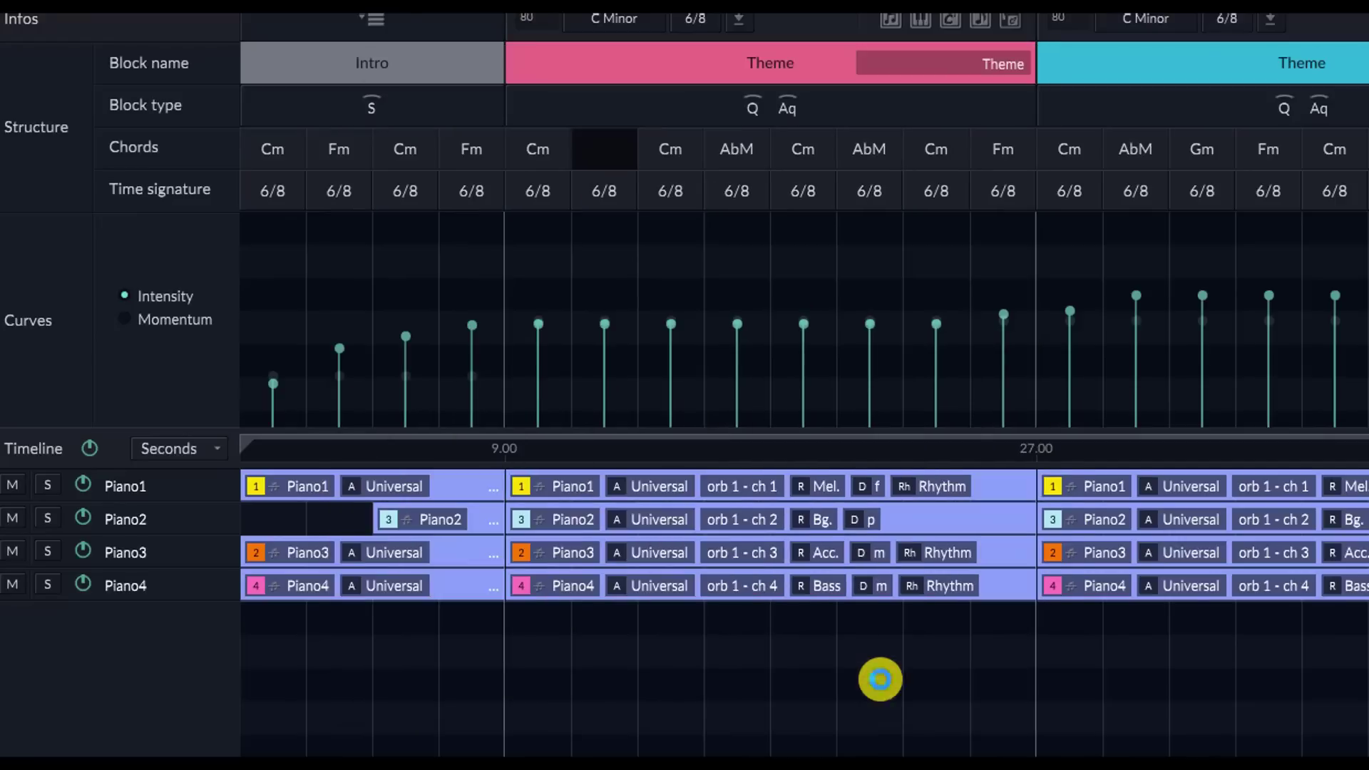
# Confirm the DM/A chord replacement and start exporting the song as MIDI
pyautogui.click(674, 150)
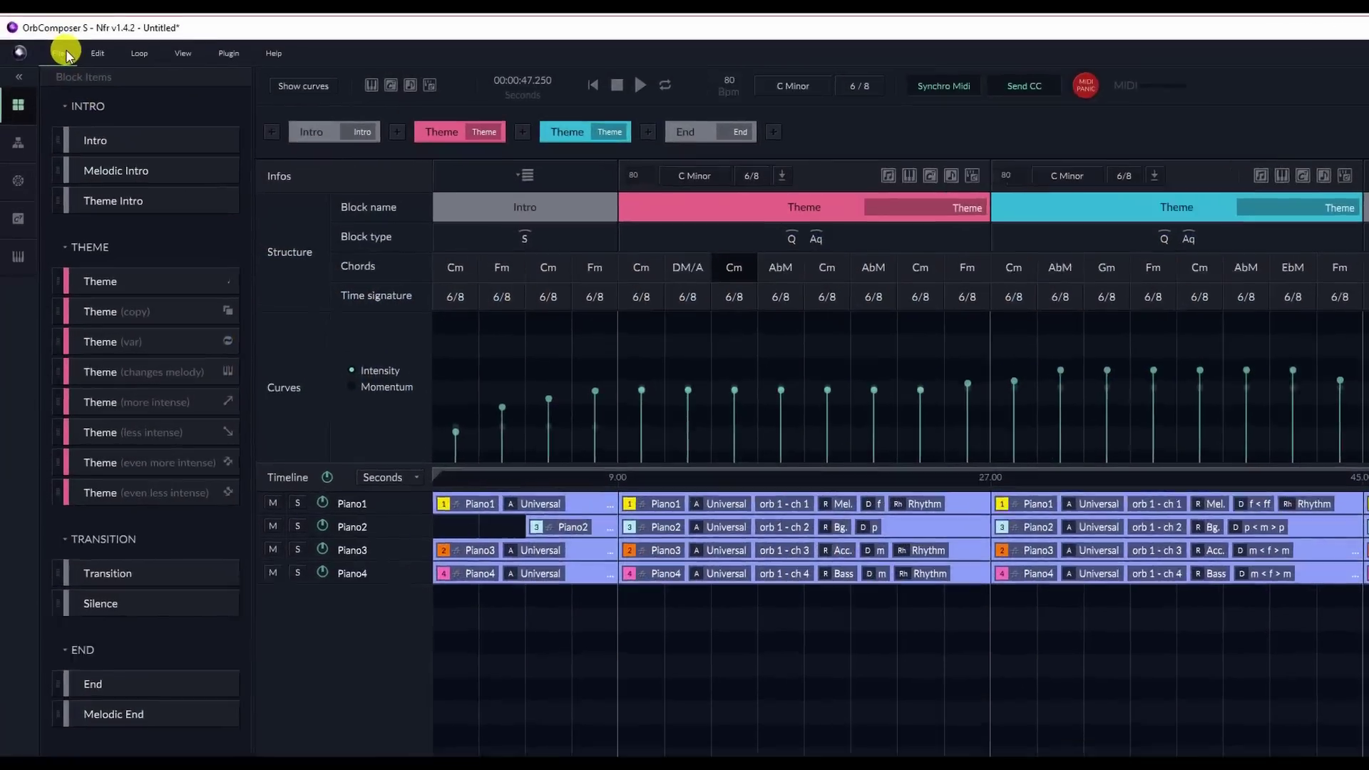
pyautogui.click(57, 50)
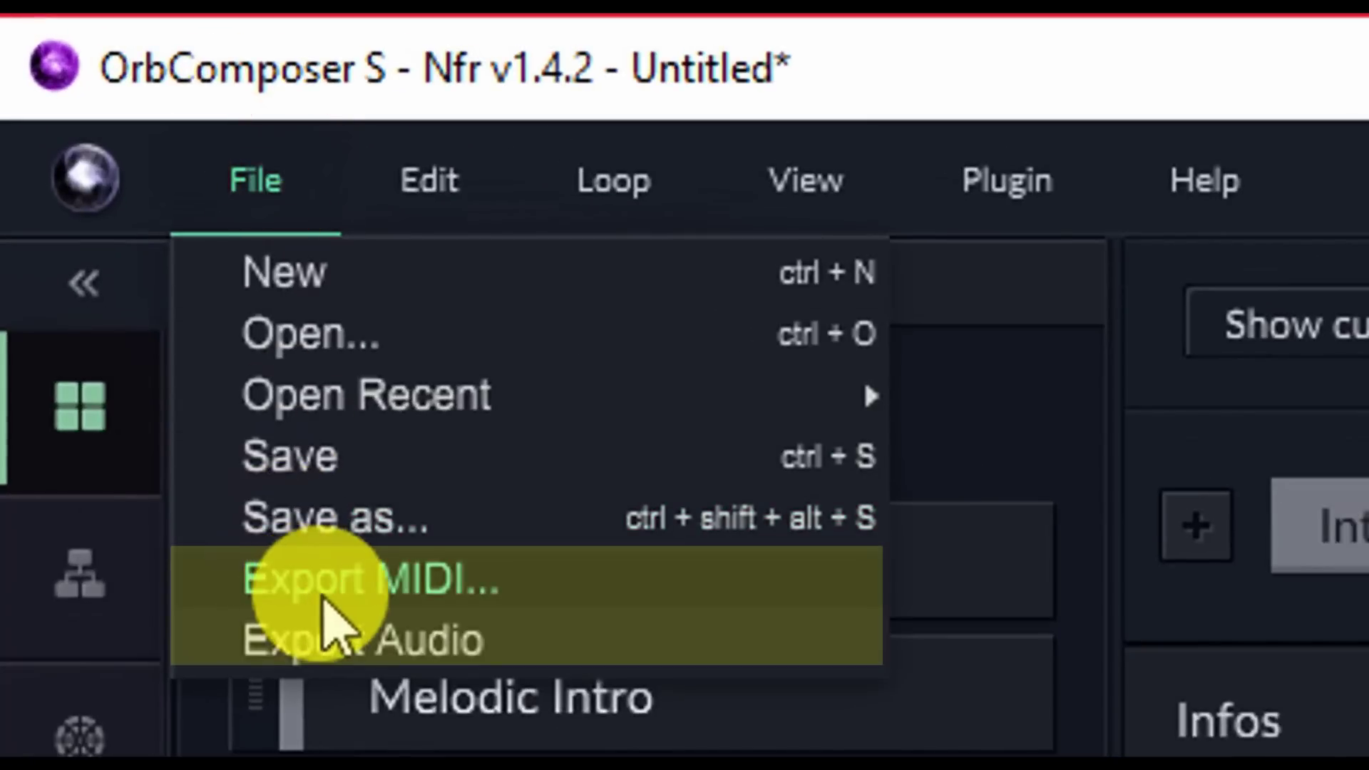
pyautogui.click(336, 598)
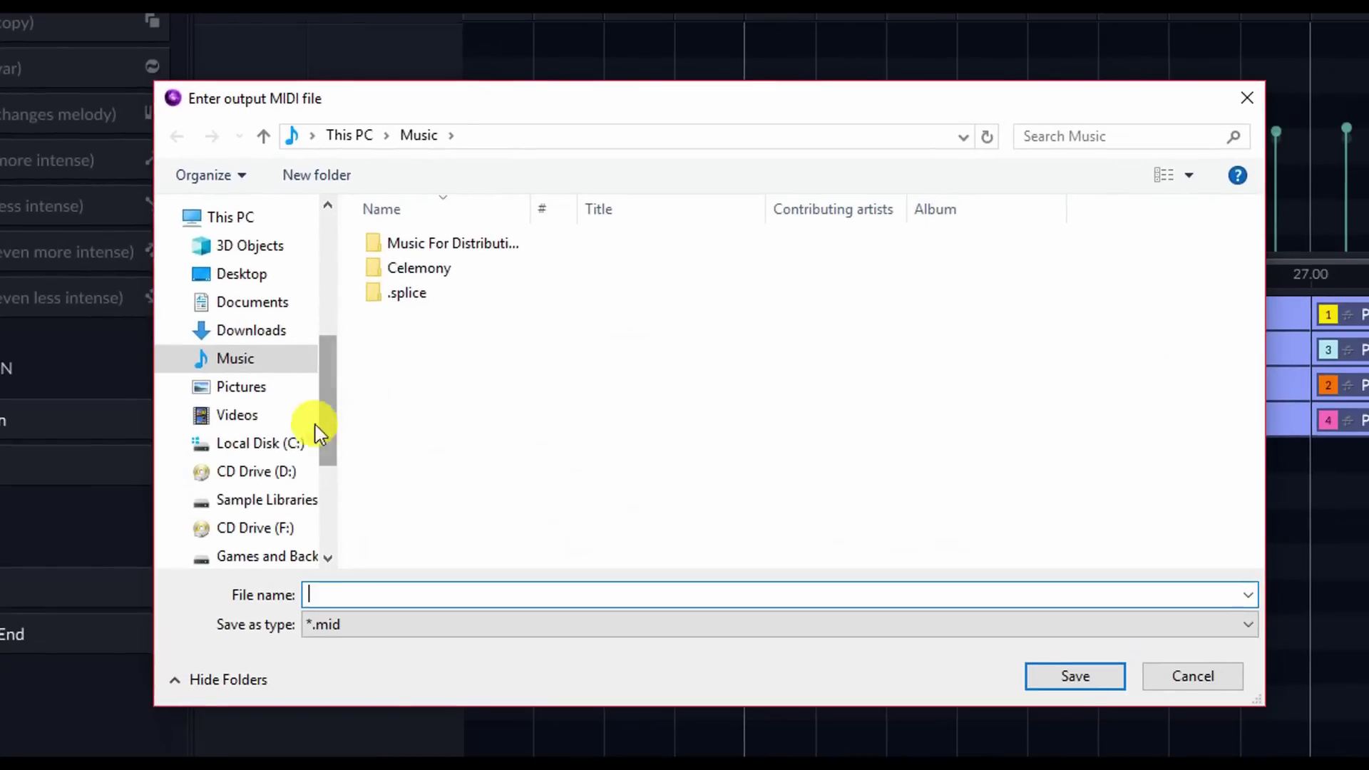
# Browse to G:\Orb Composer\Project Files\OC190002 as the MIDI export destination
pyautogui.scroll(-1, 289, 471)
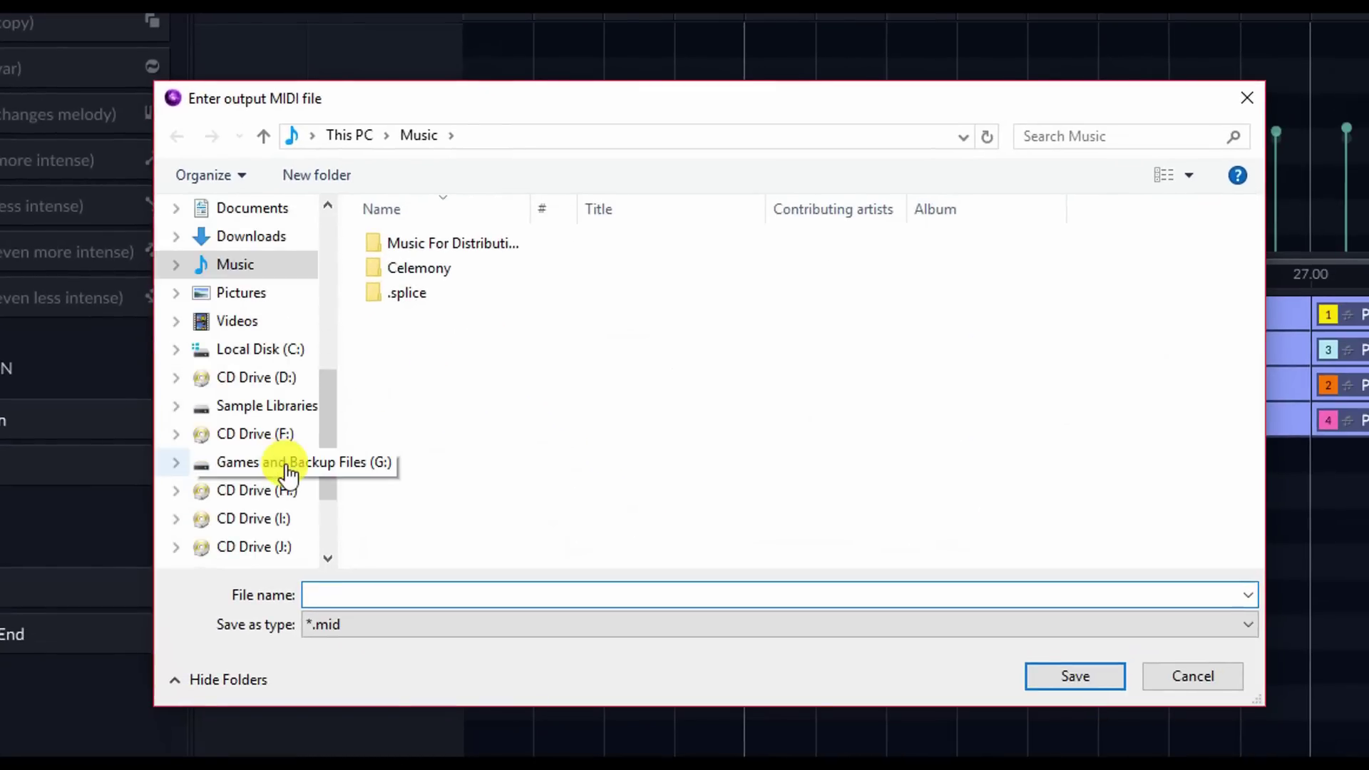
pyautogui.click(288, 467)
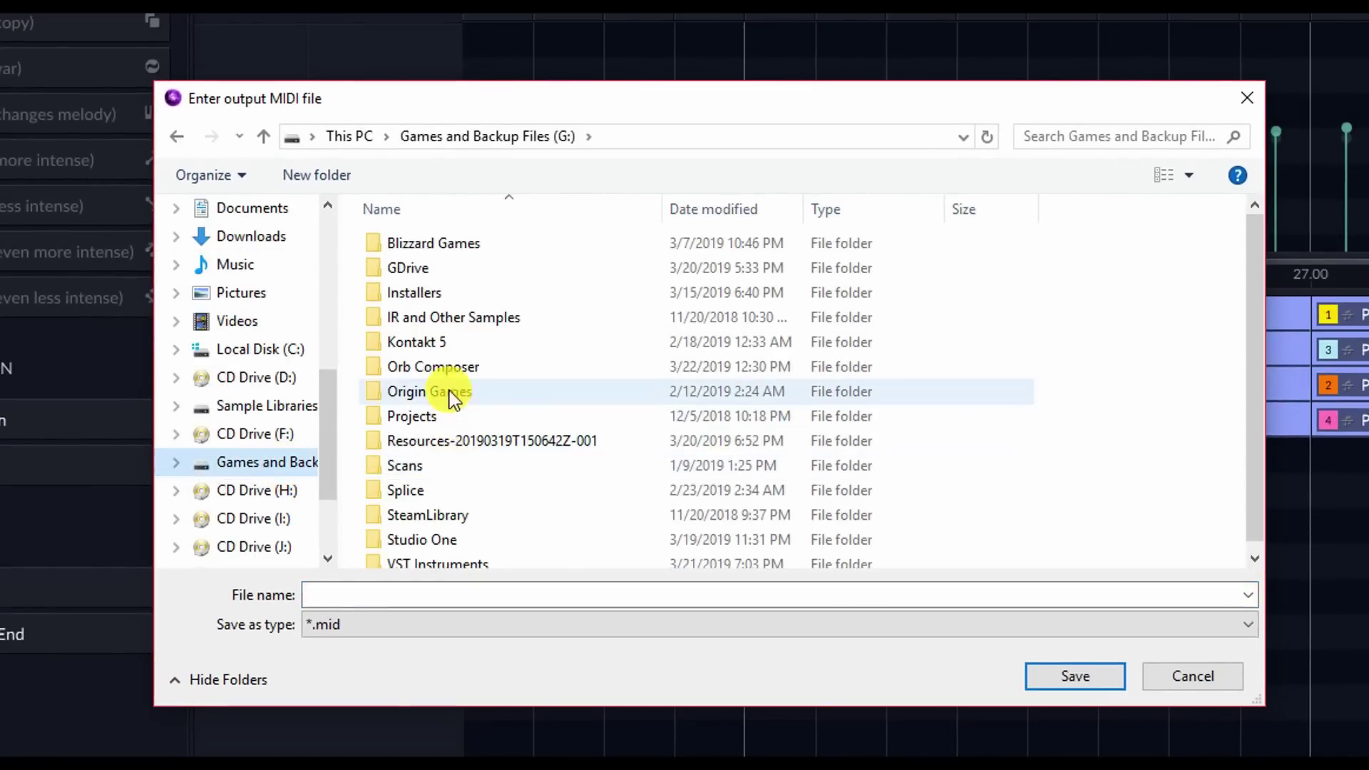
pyautogui.click(448, 369)
pyautogui.doubleClick(448, 370)
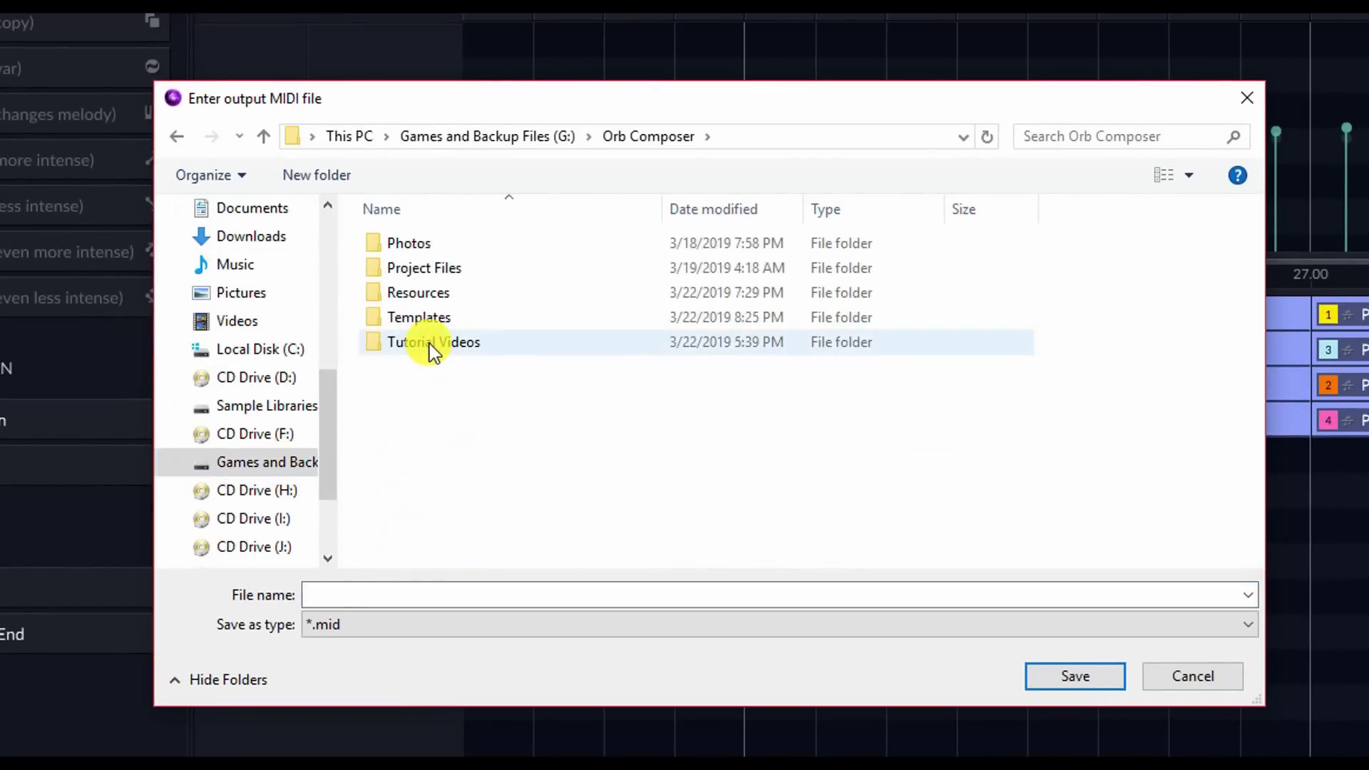
pyautogui.click(428, 345)
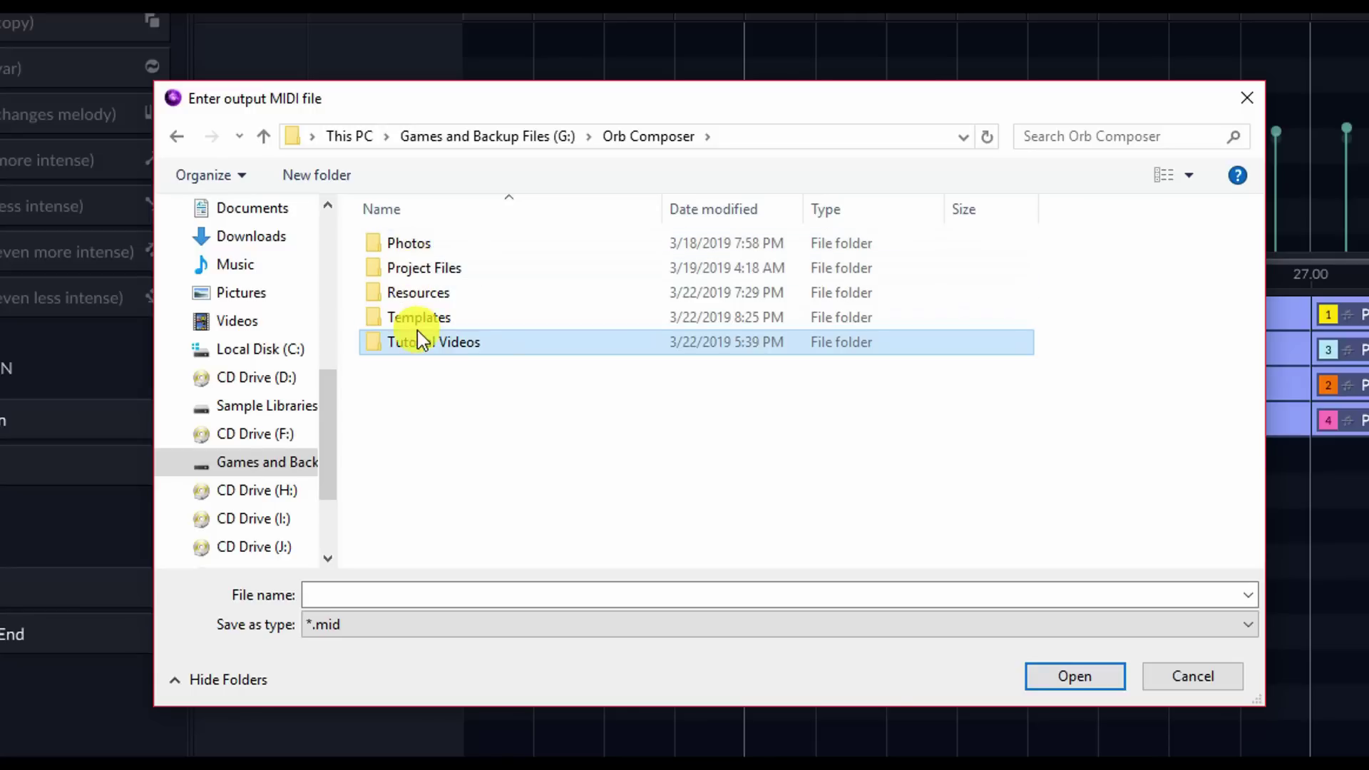
pyautogui.doubleClick(403, 272)
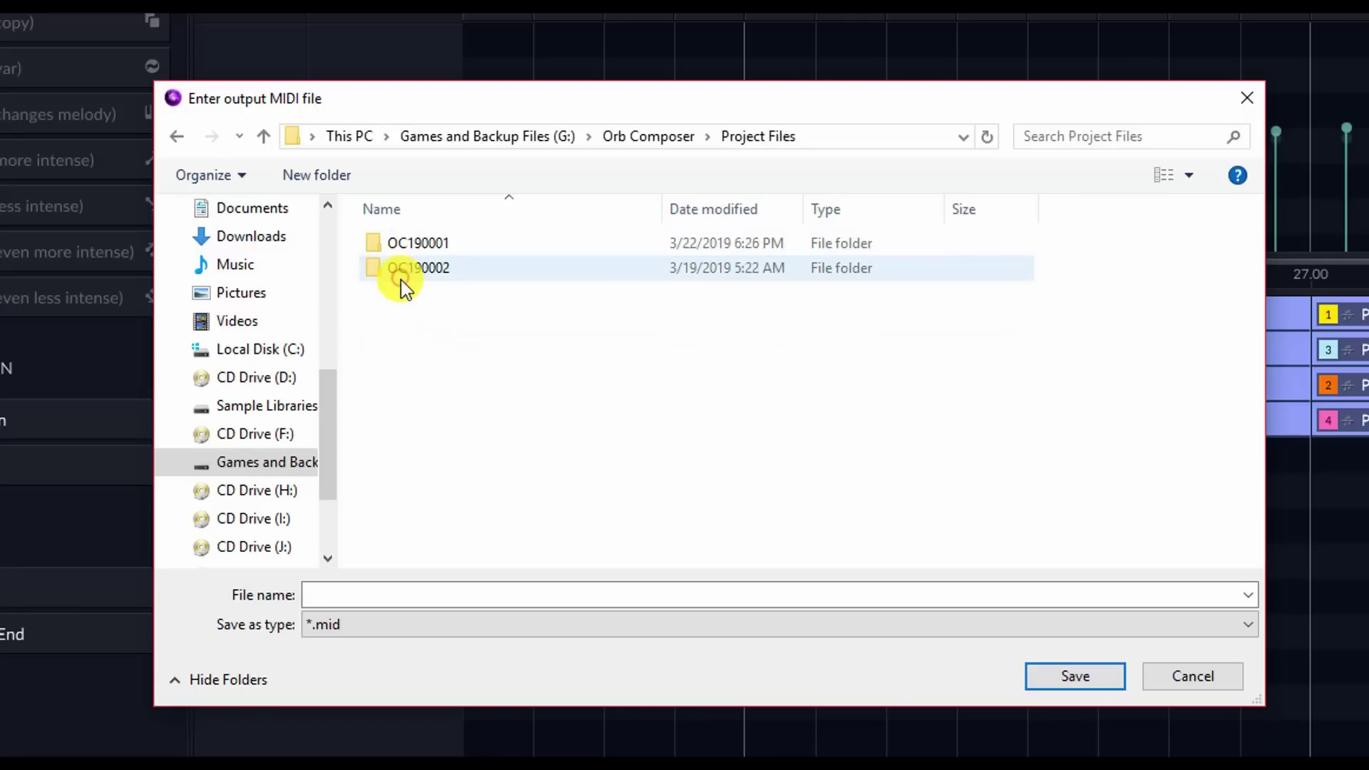
pyautogui.doubleClick(414, 271)
pyautogui.rightClick(431, 278)
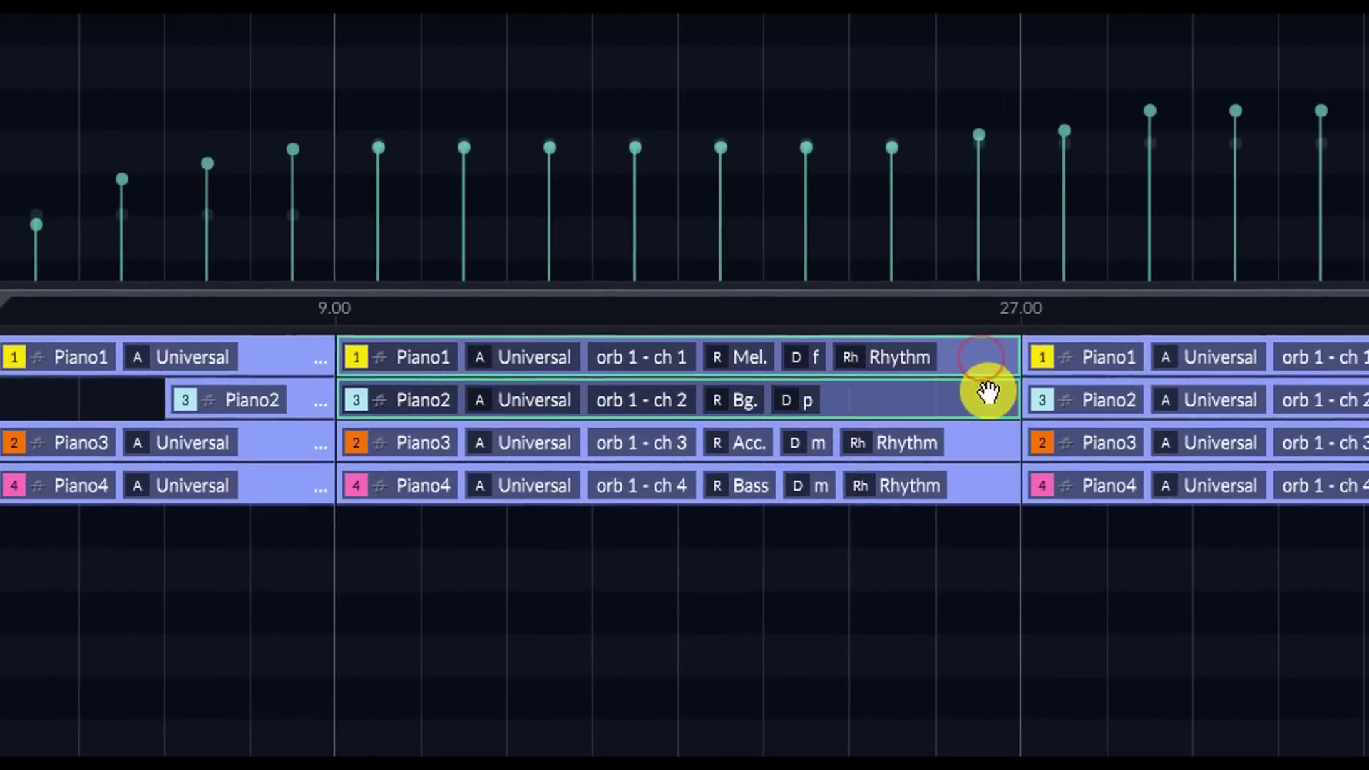
# Select the first Theme's Piano1 clip and drag it into Studio One as MIDI
pyautogui.moveTo(1283, 342); pyautogui.dragTo(1266, 398)
pyautogui.keyDown('shift'); pyautogui.click(972, 498); pyautogui.keyUp('shift')
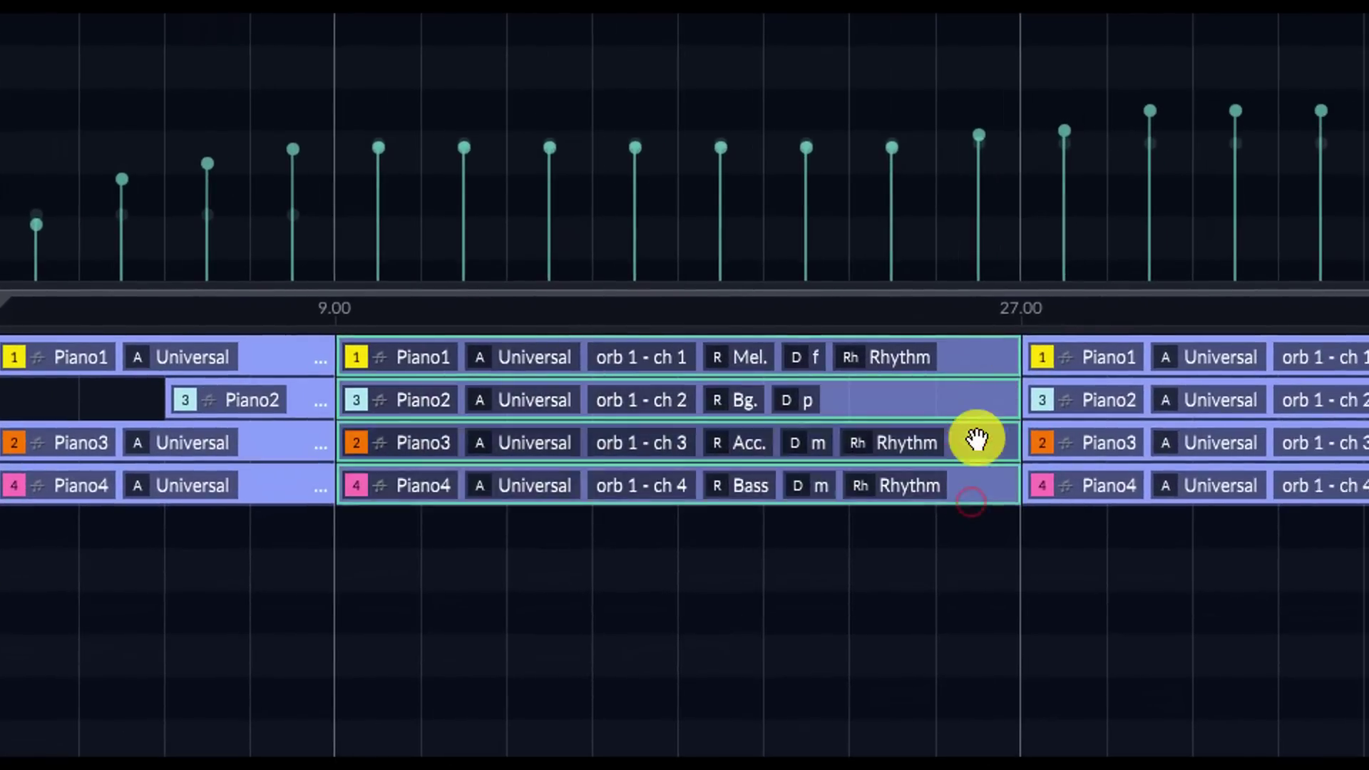
pyautogui.click(965, 358)
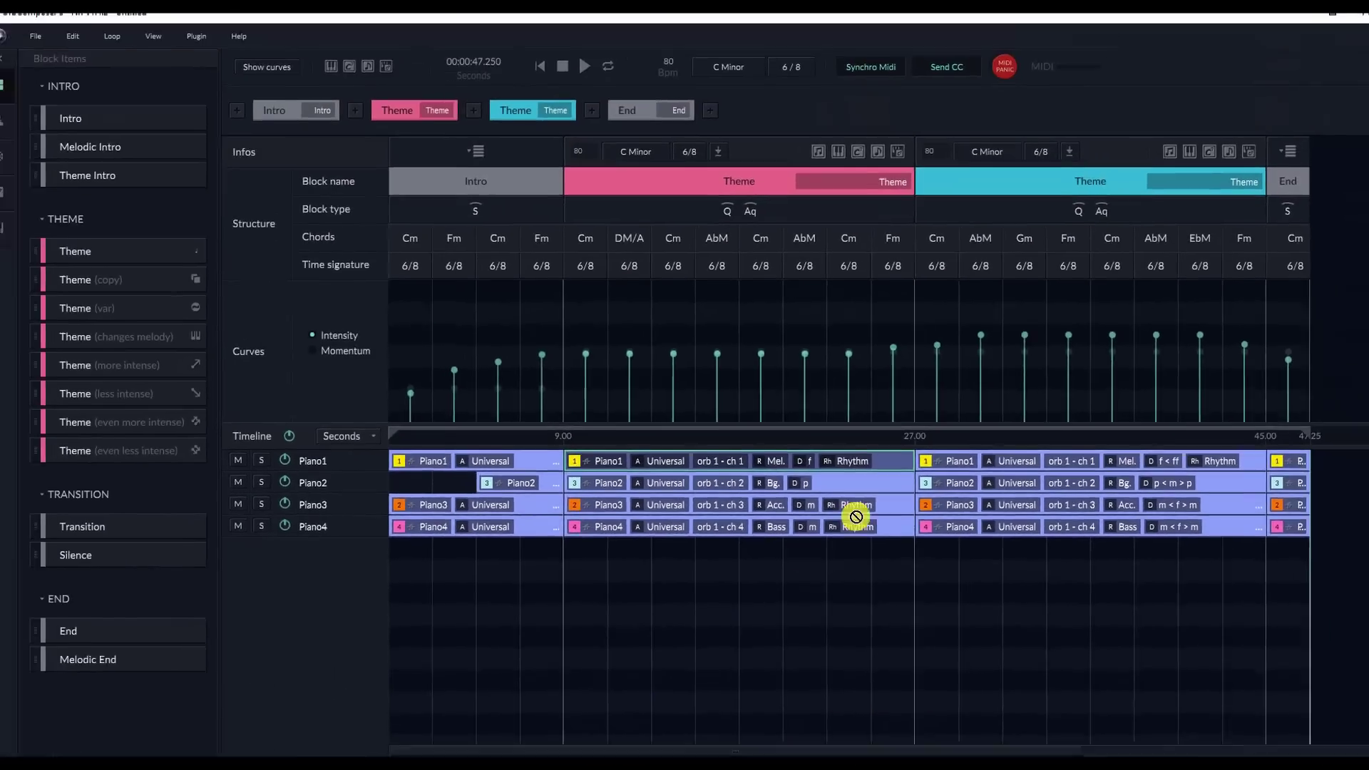
pyautogui.click(1036, 482)
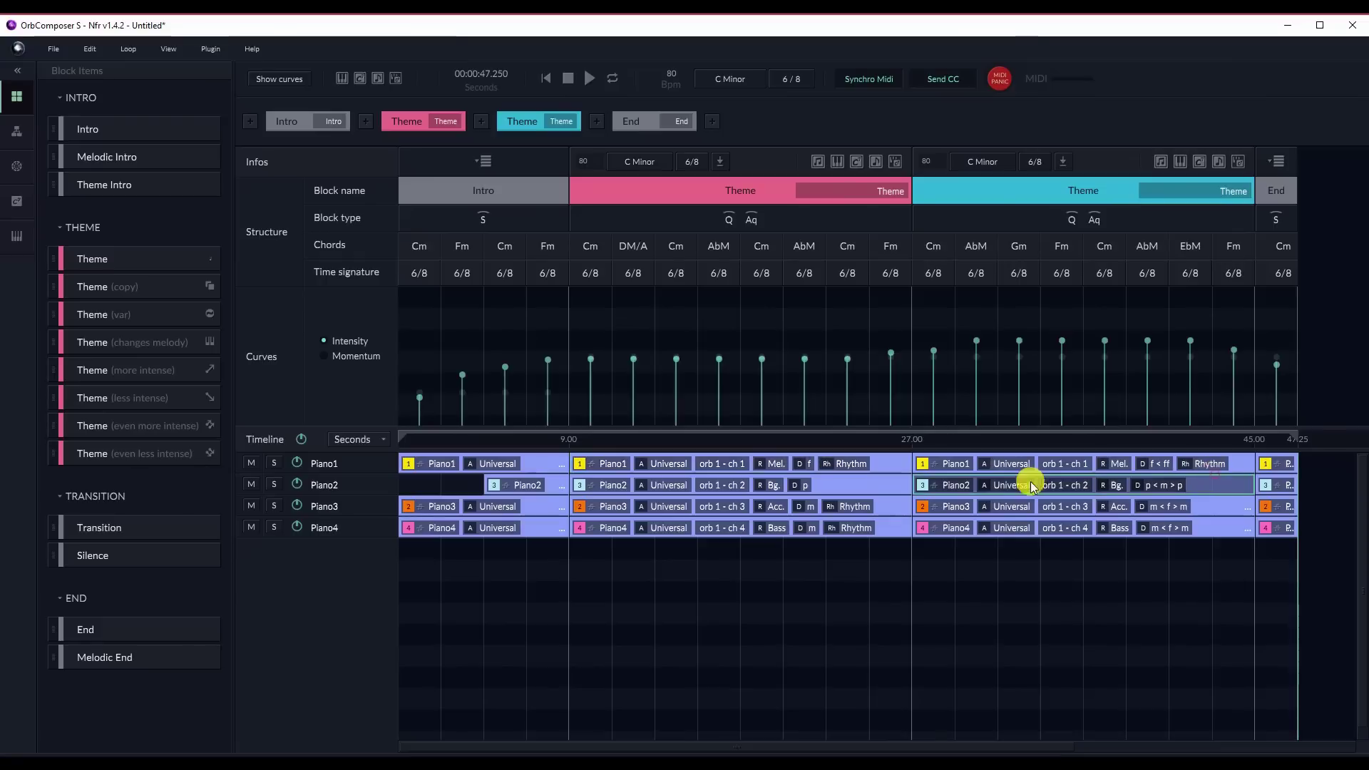
pyautogui.click(879, 483)
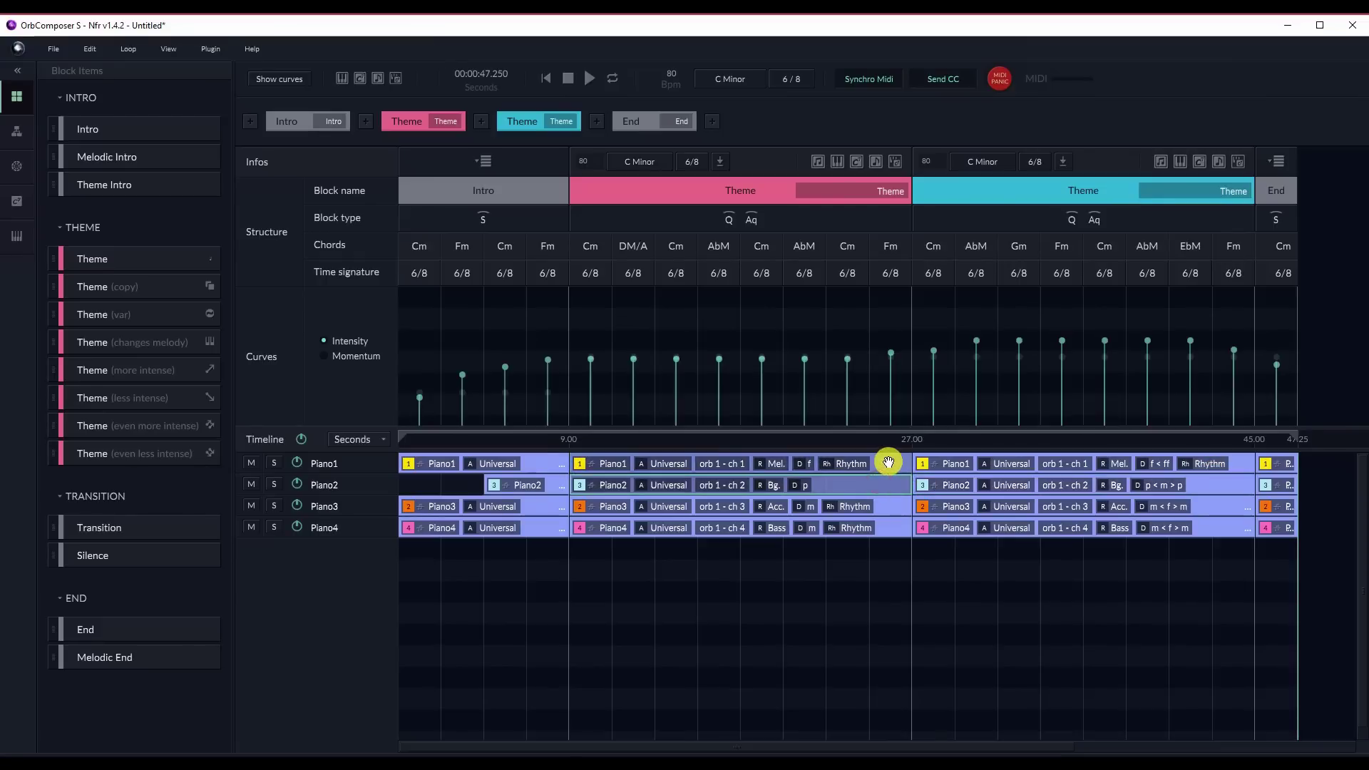
pyautogui.click(890, 463)
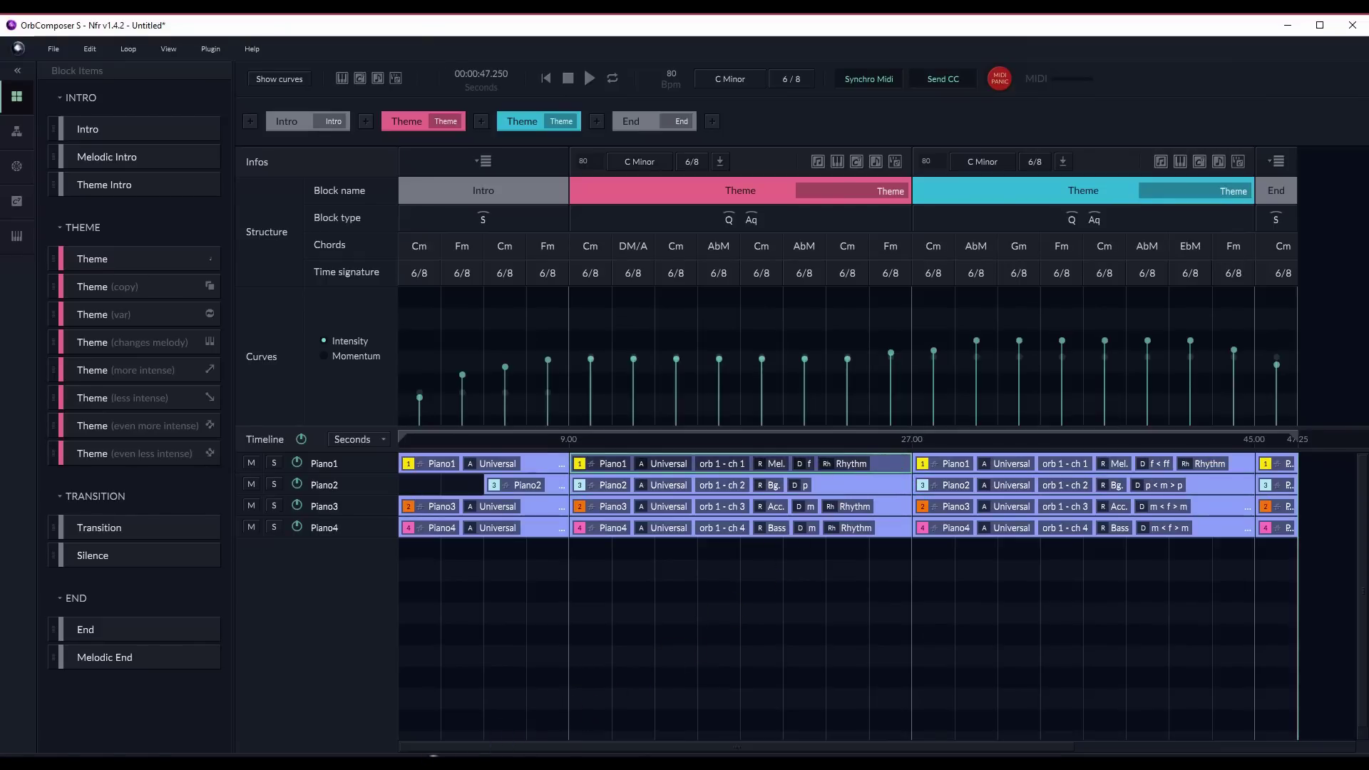
pyautogui.moveTo(433, 755); pyautogui.dragTo(335, 166)
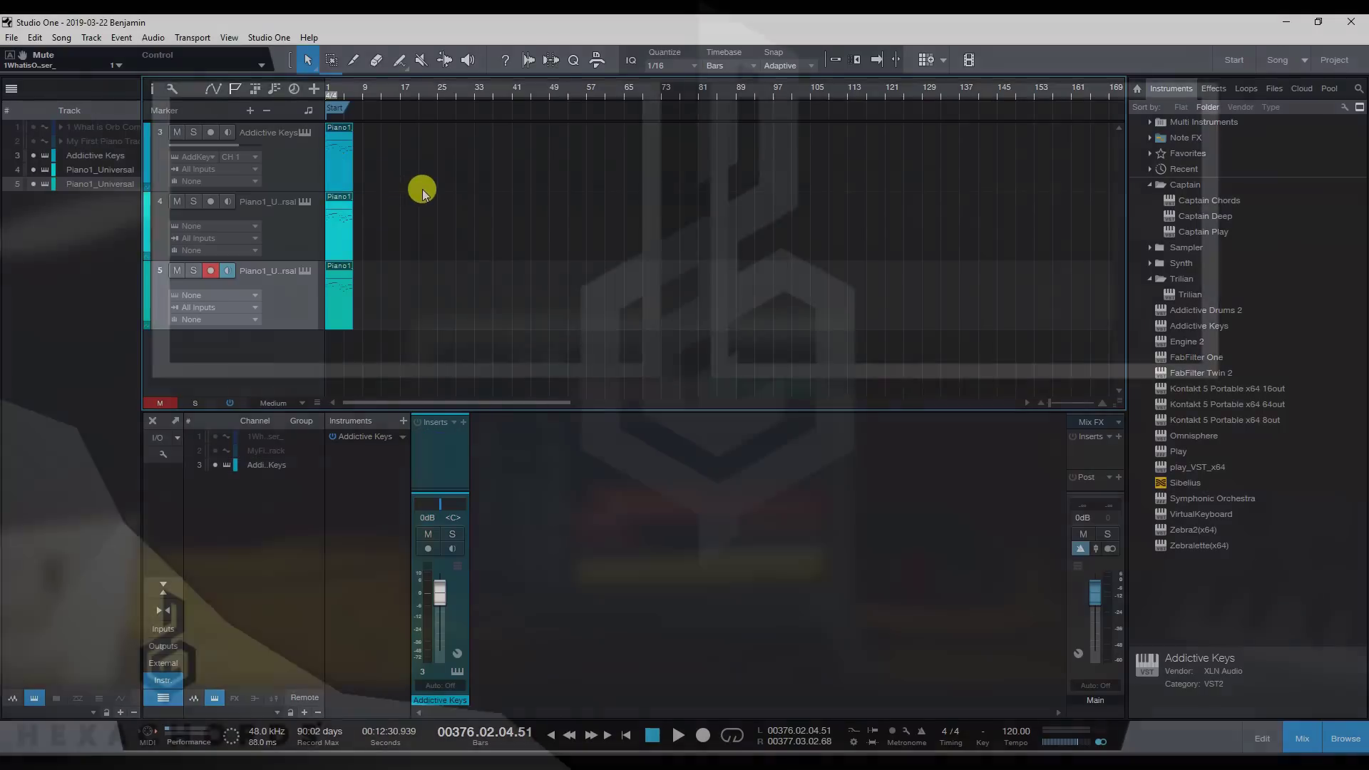